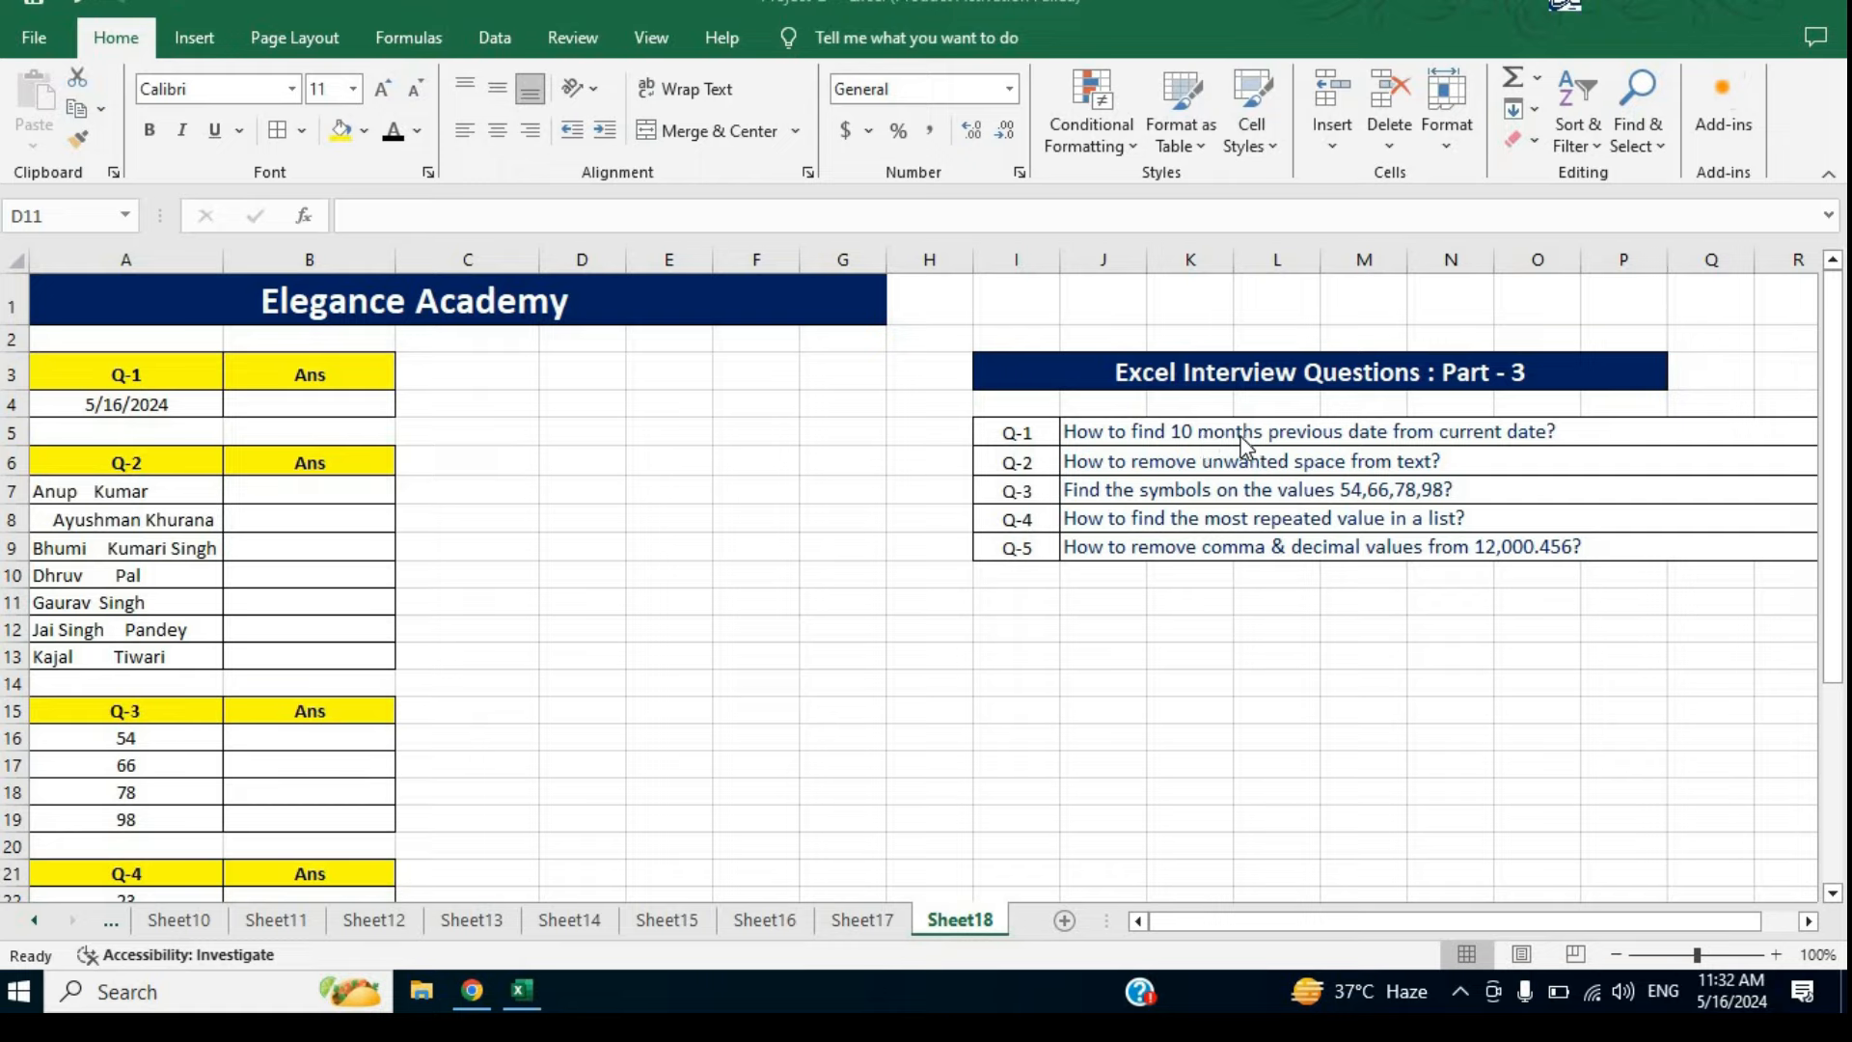
# Enter =EDATE(A4,-10) in B4 to find the date 10 months before the Q-1 date.
pyautogui.click(313, 403)
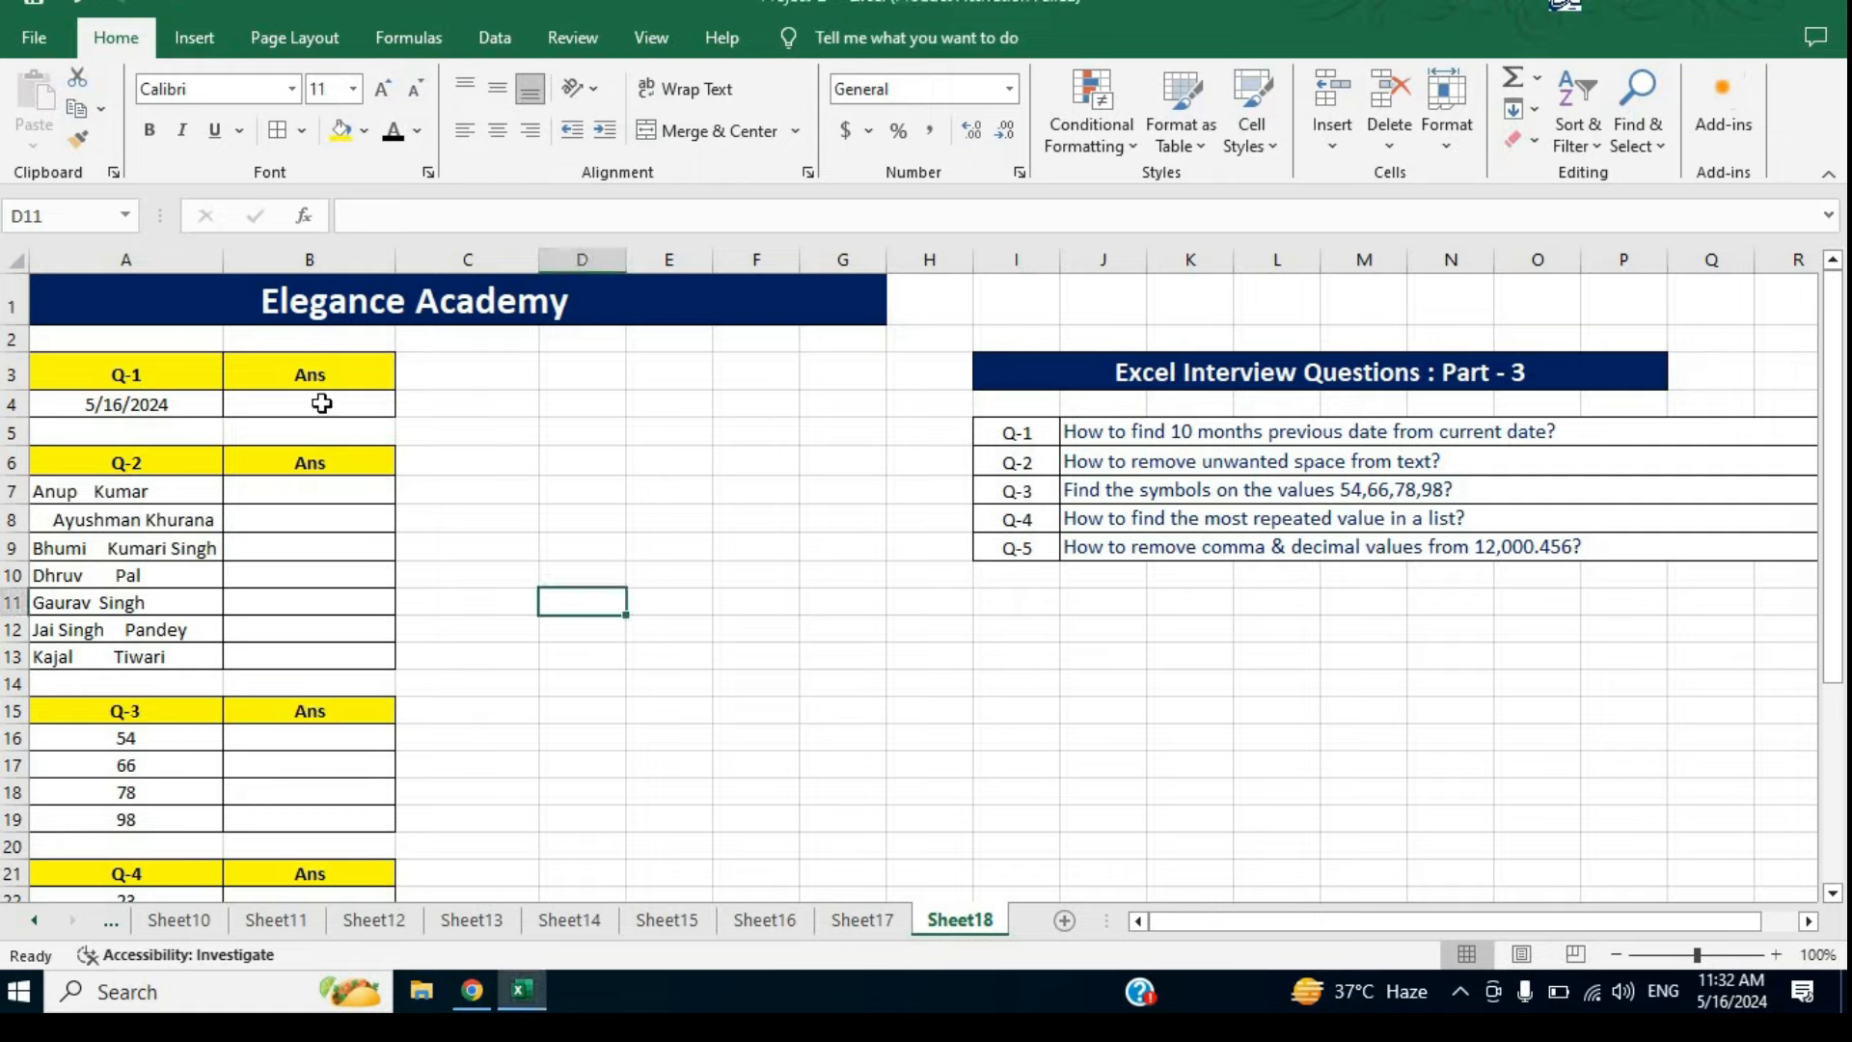
pyautogui.click(321, 403)
pyautogui.write('=')
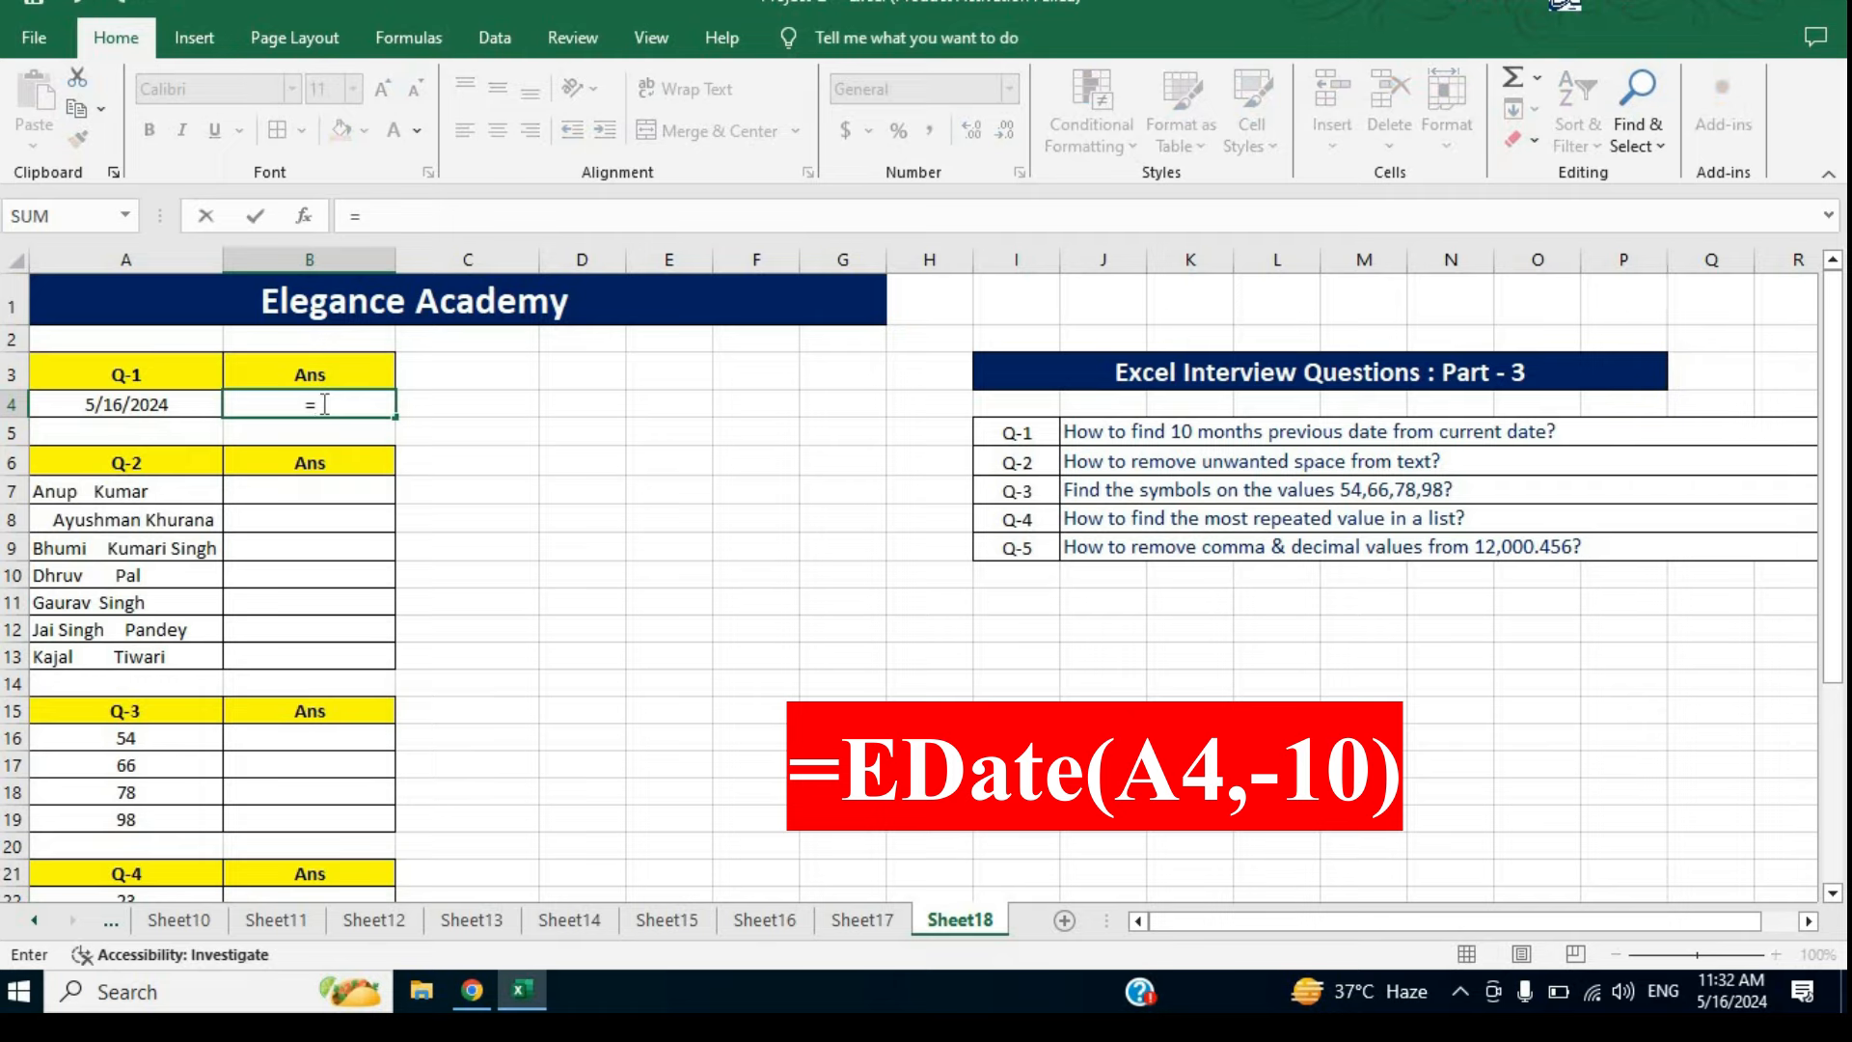
pyautogui.write('edate')
pyautogui.press('Tab')
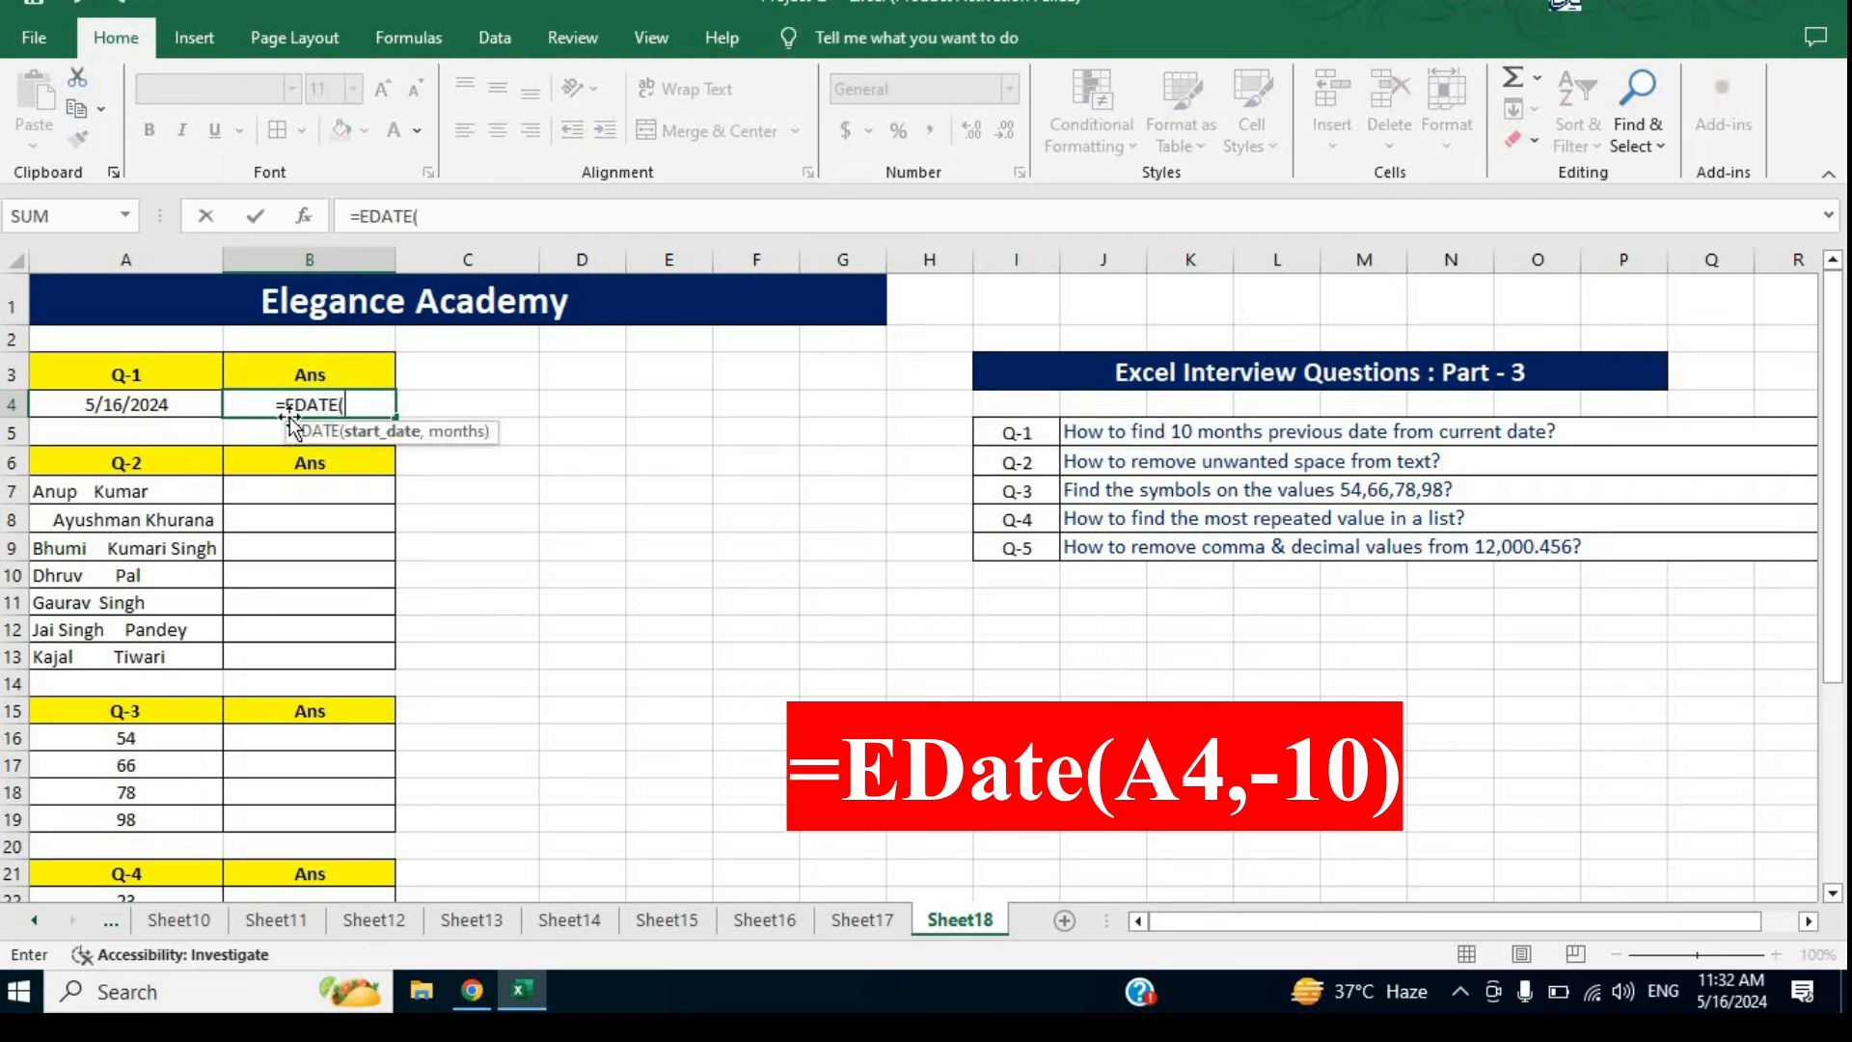
pyautogui.click(125, 406)
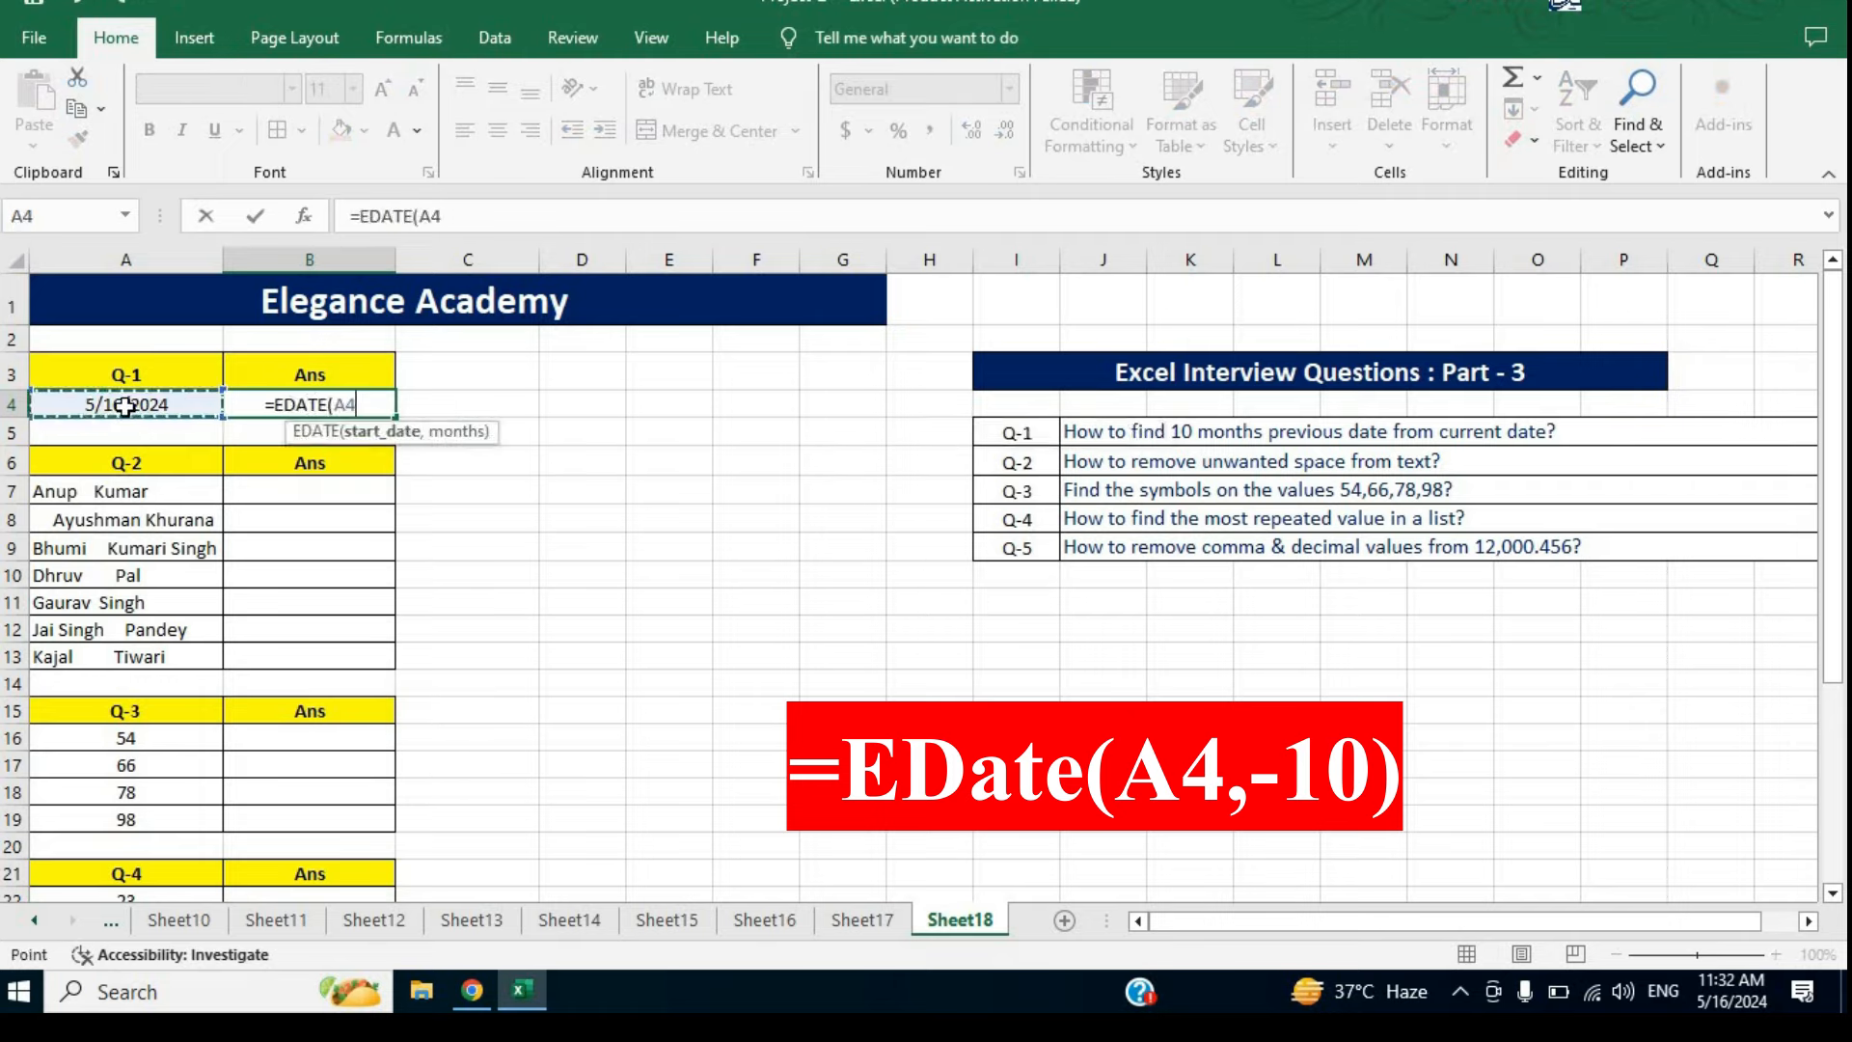
pyautogui.write(',')
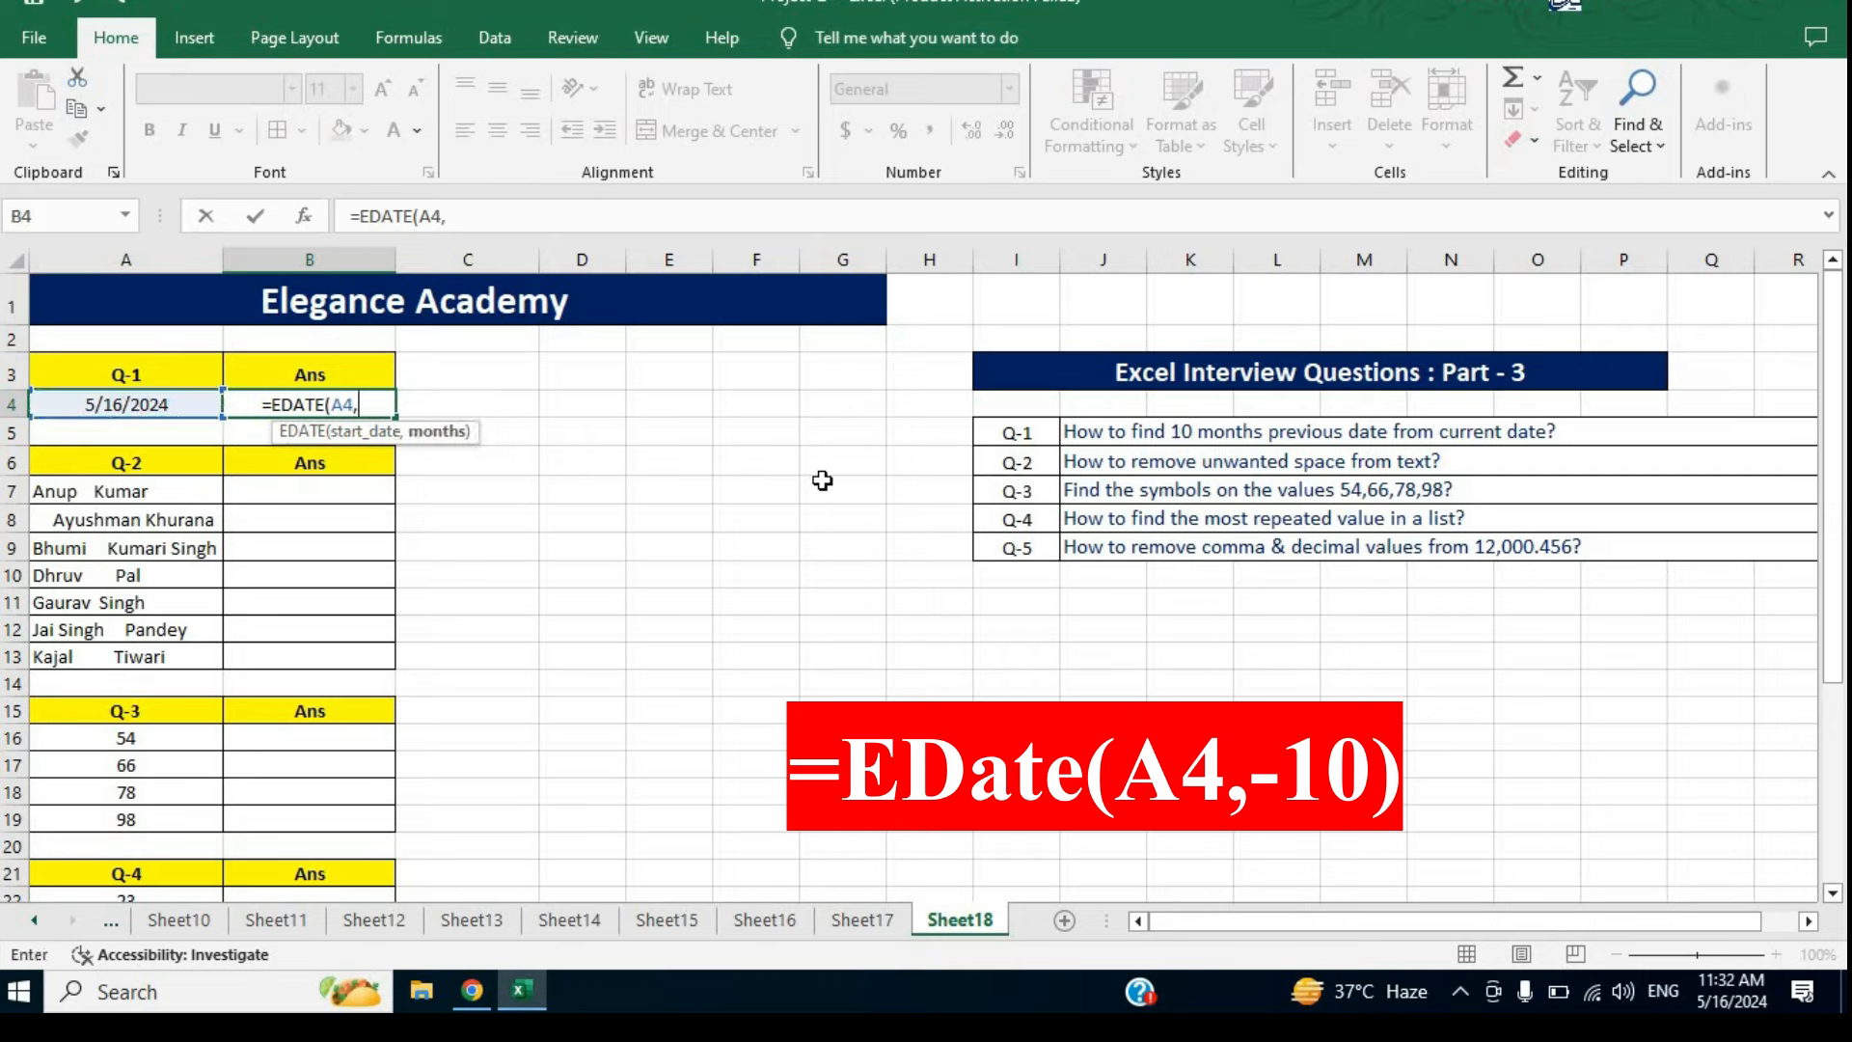
pyautogui.write('-')
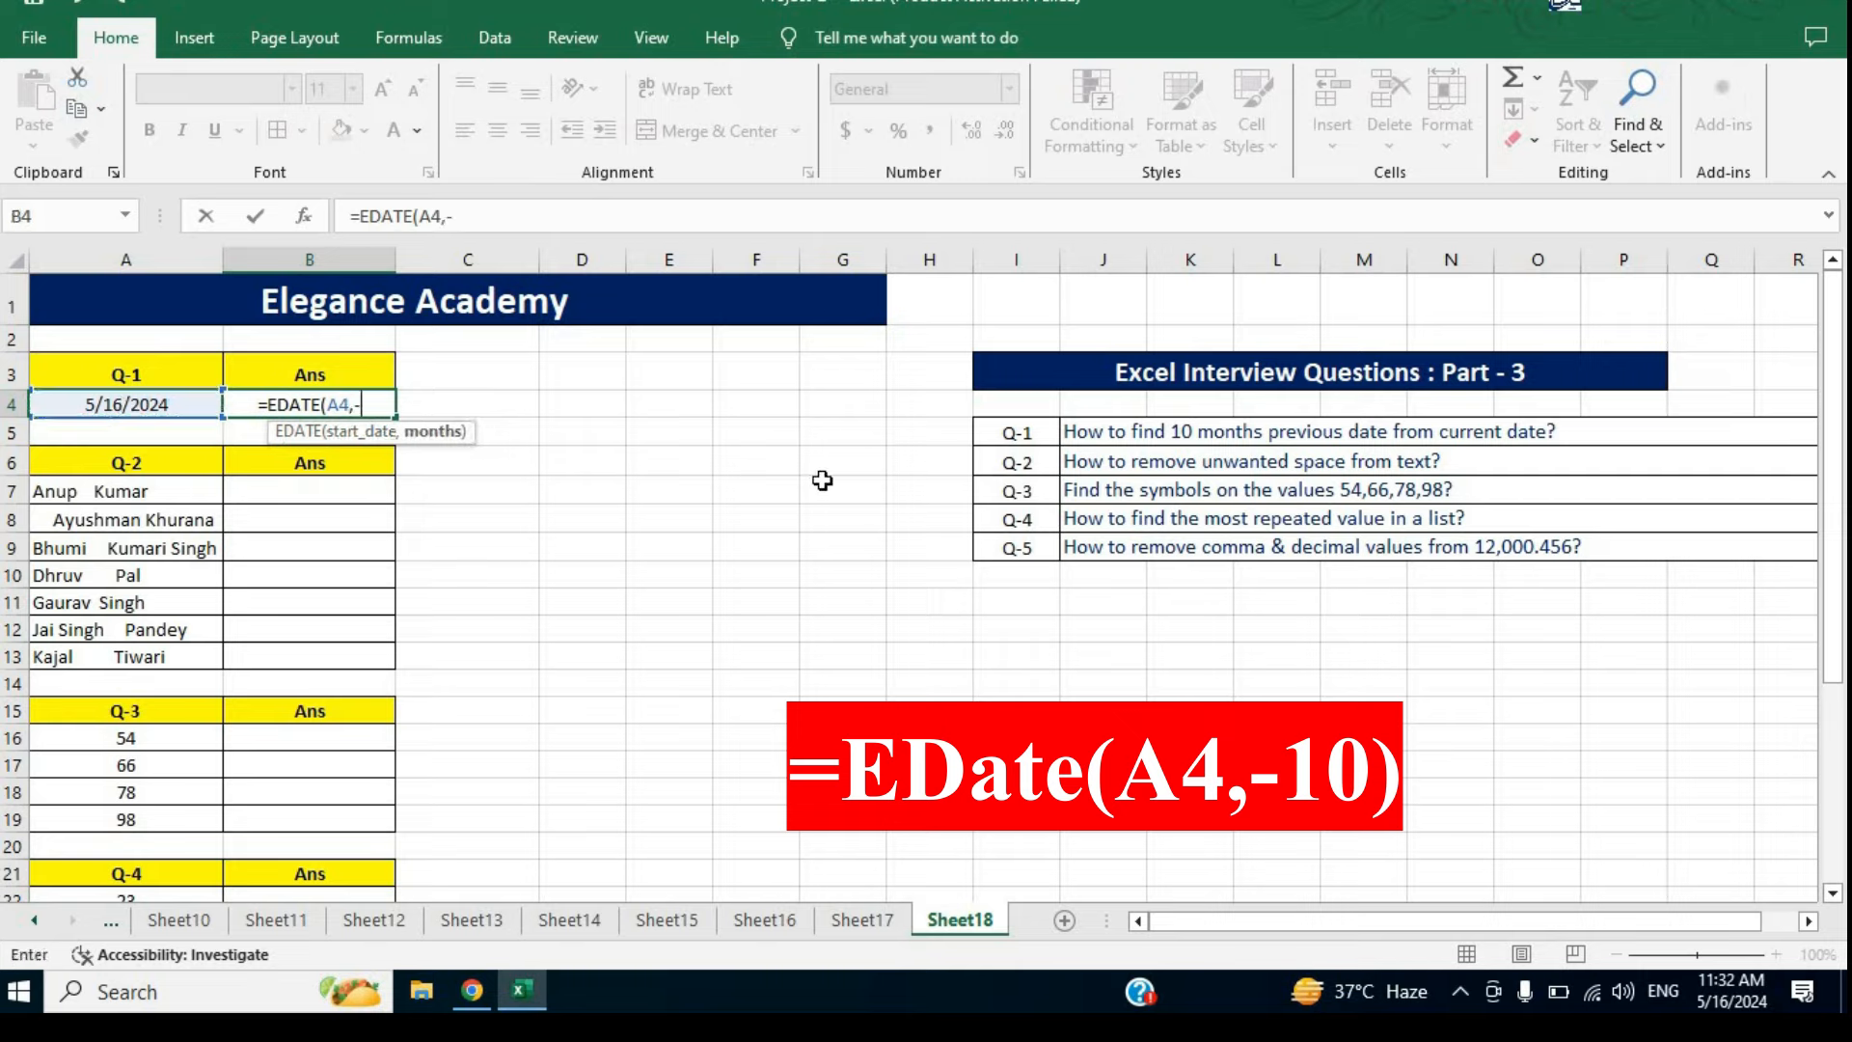
pyautogui.write('10)')
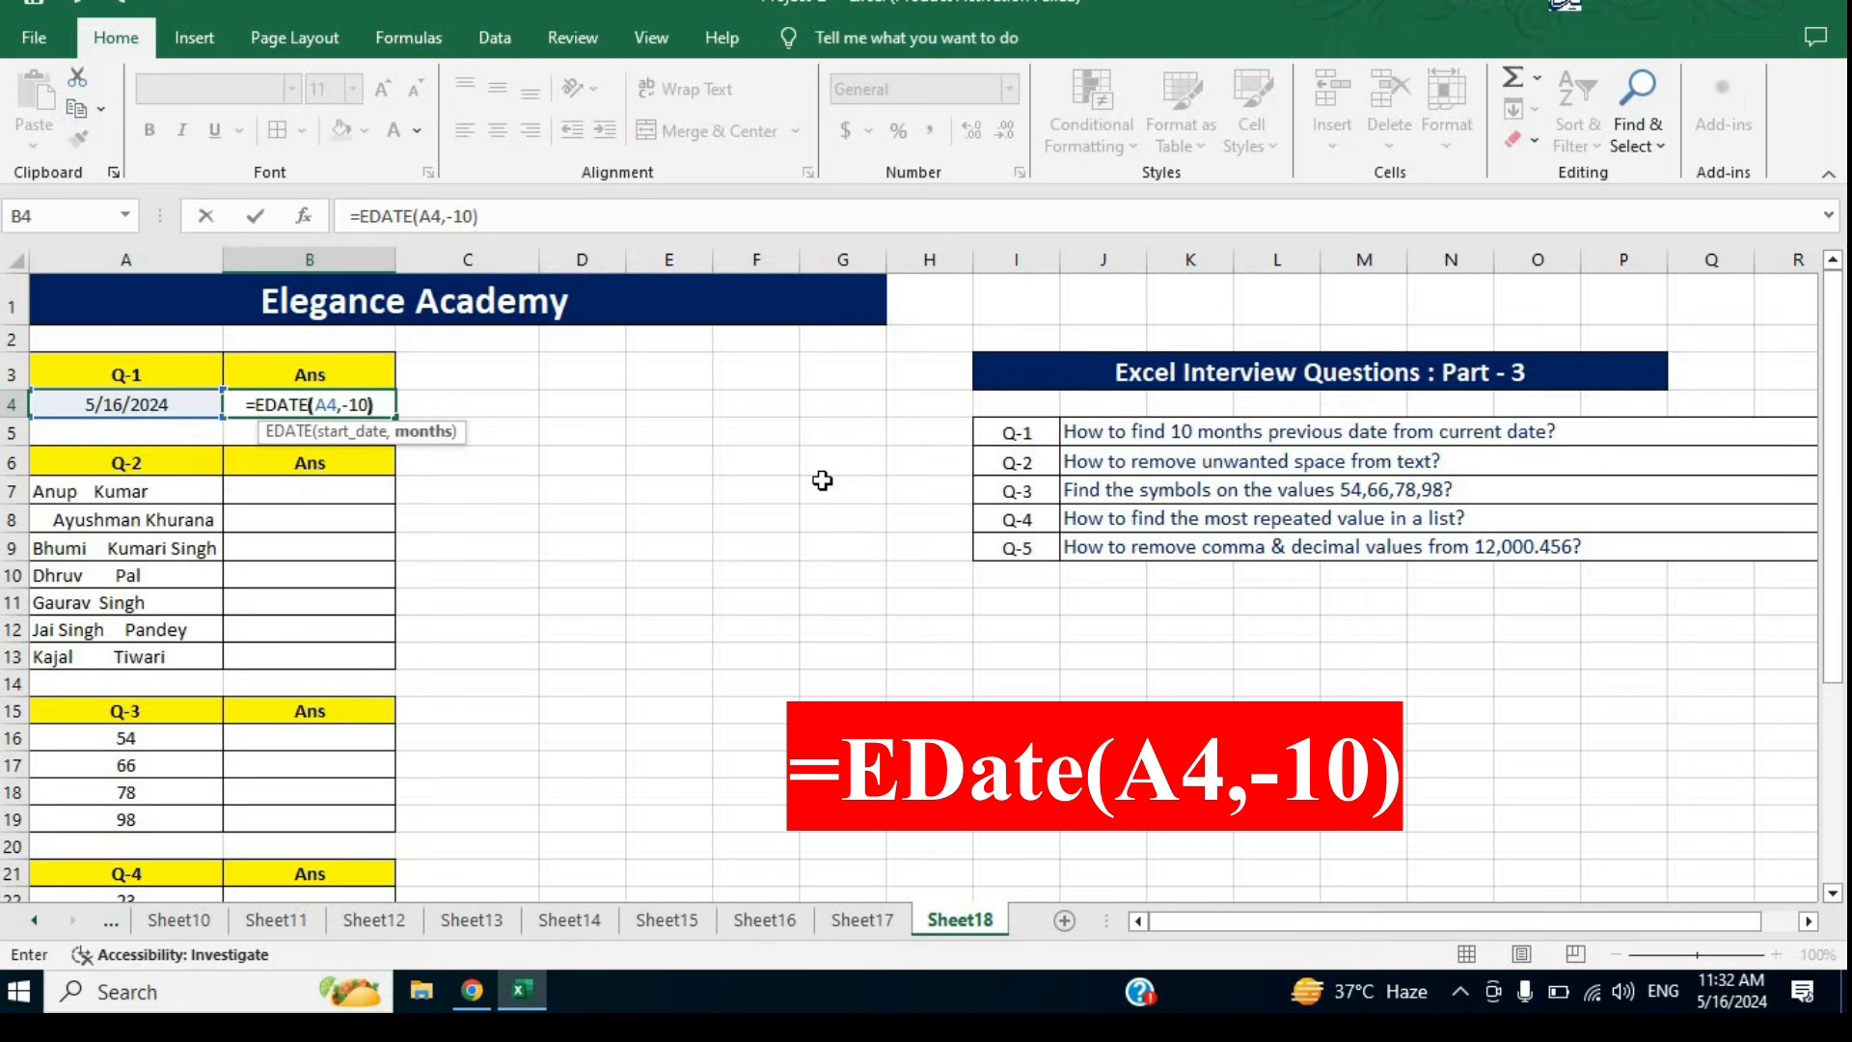
pyautogui.press('Return')
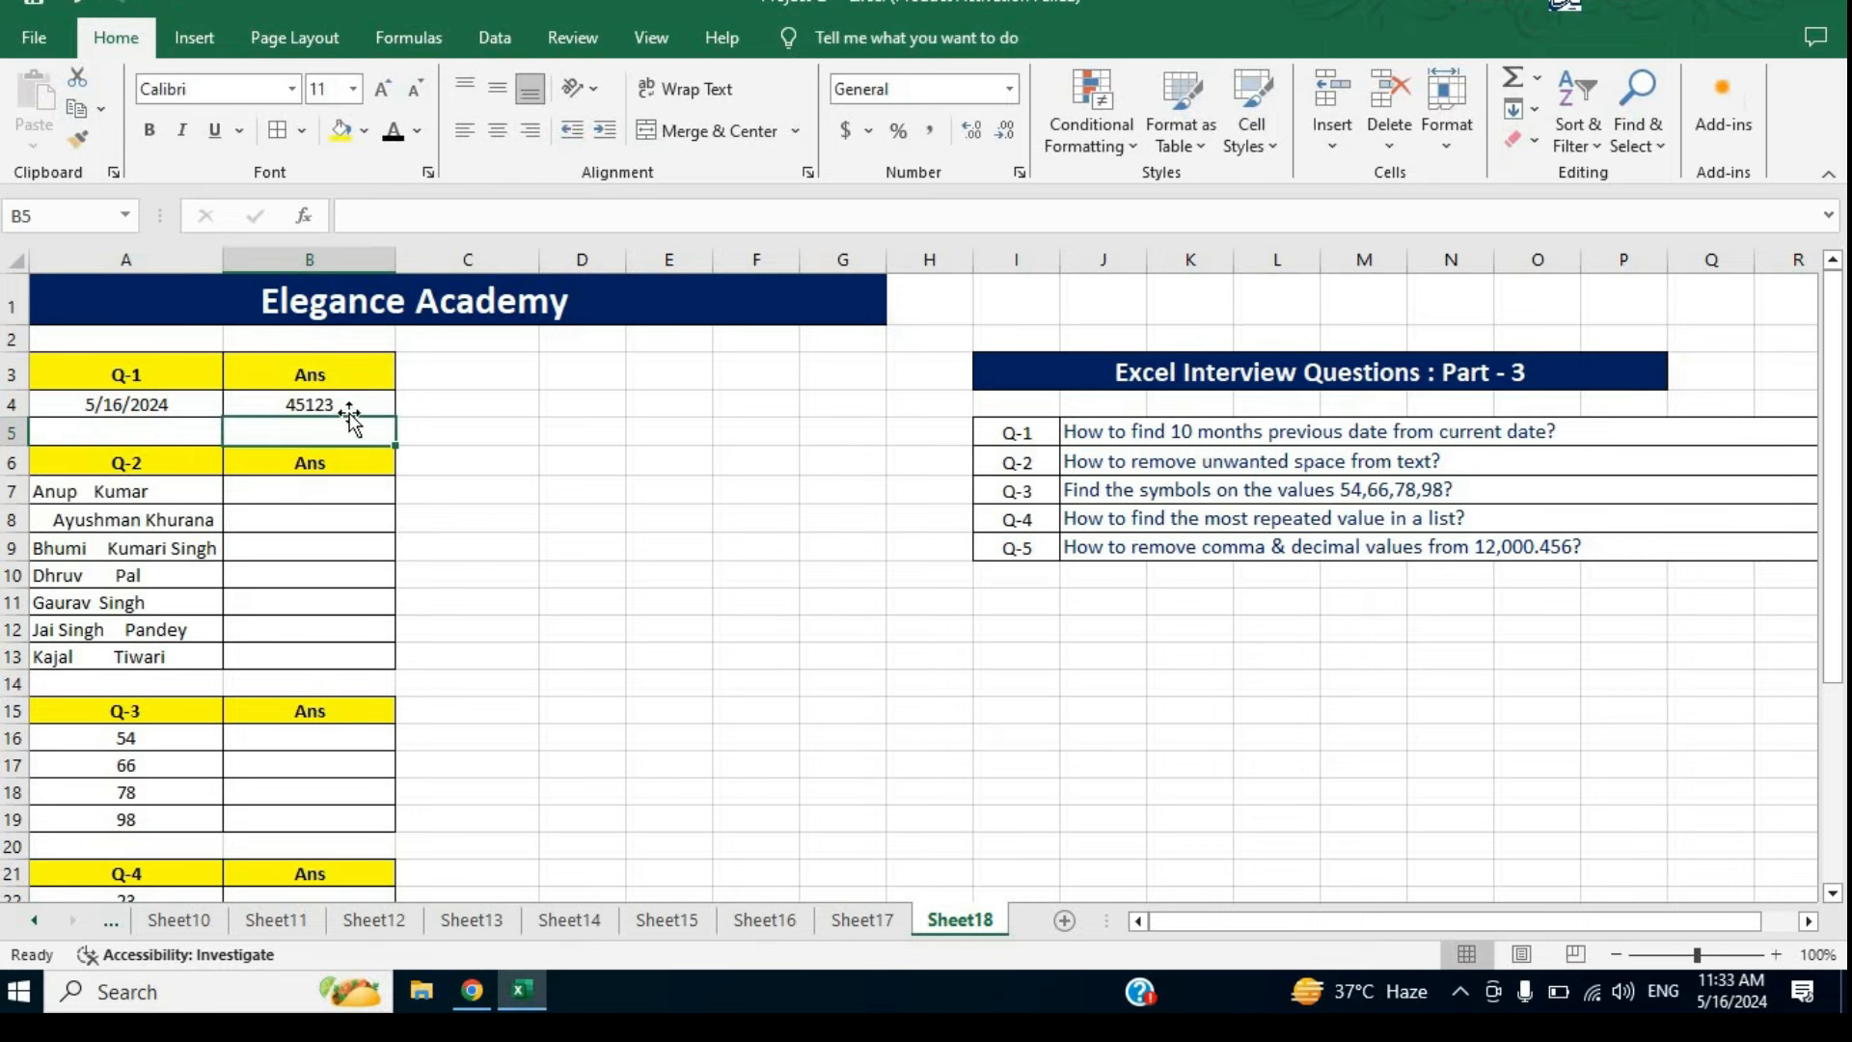
# Format the Q-1 answer in B4 as a Short Date.
pyautogui.click(353, 404)
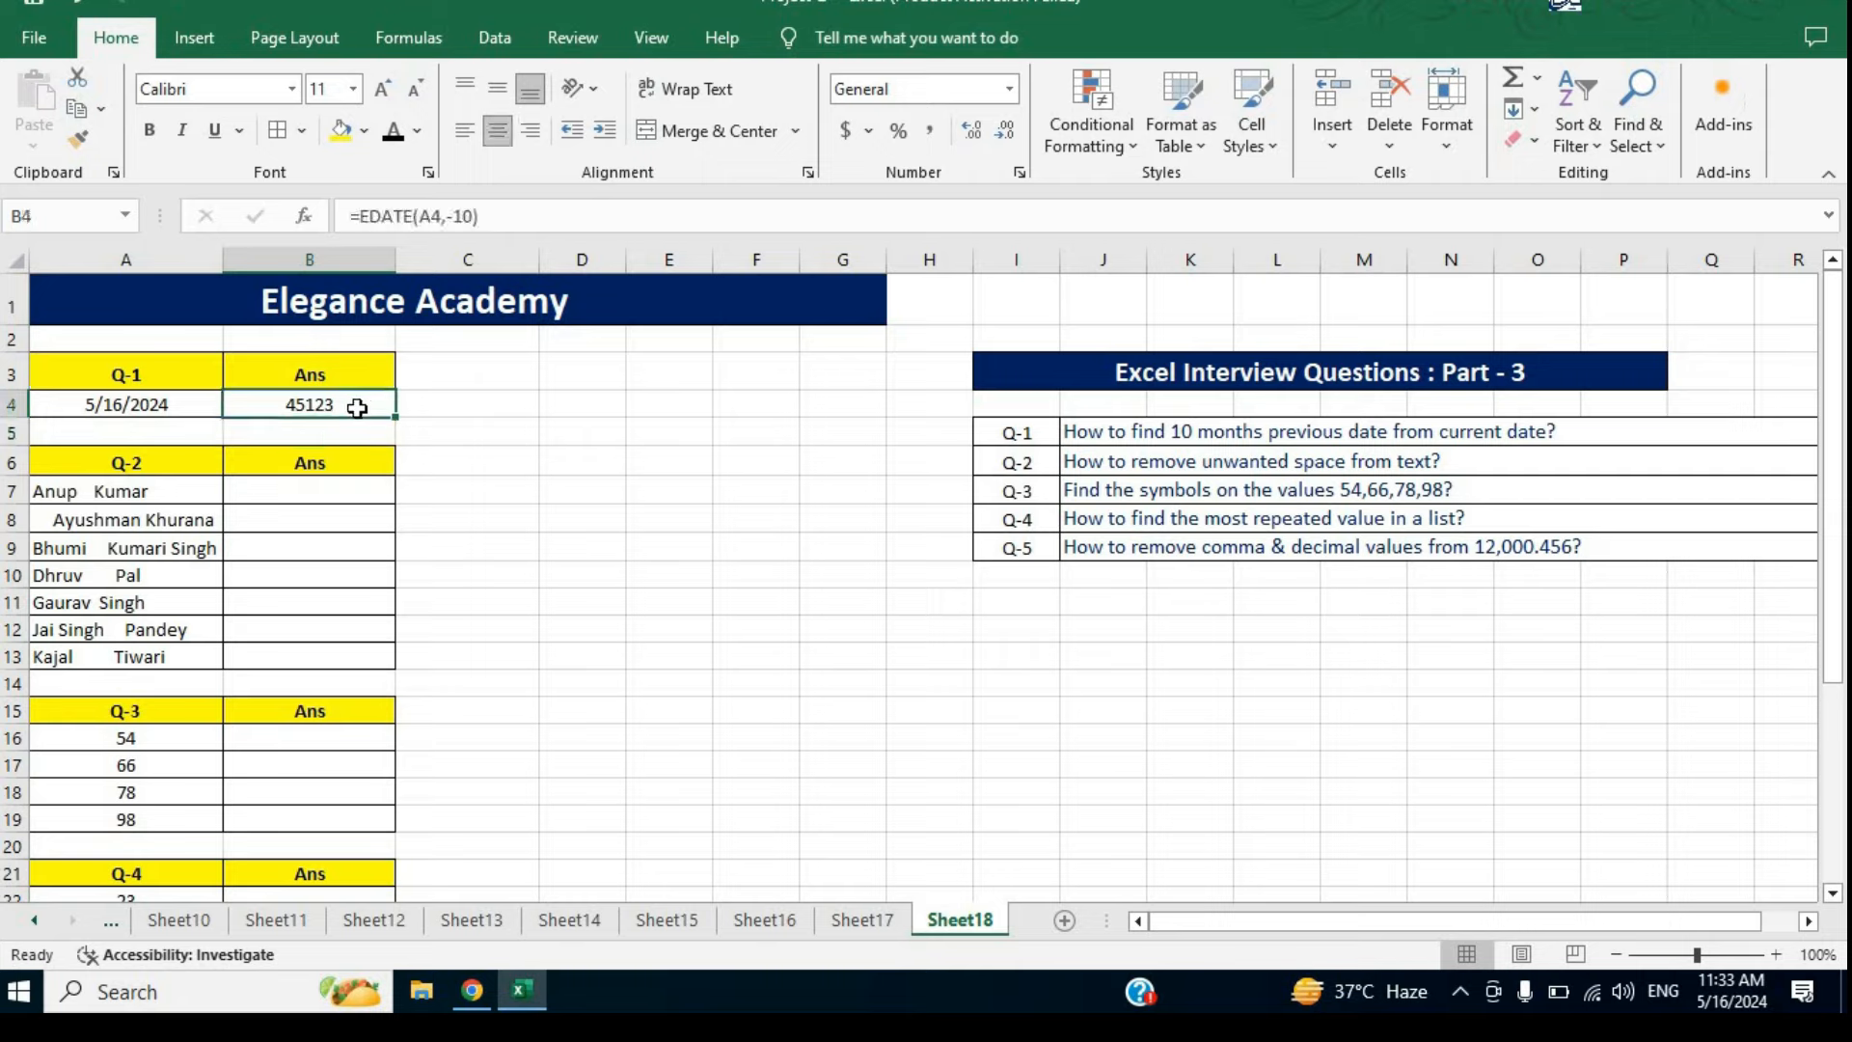
pyautogui.click(1009, 92)
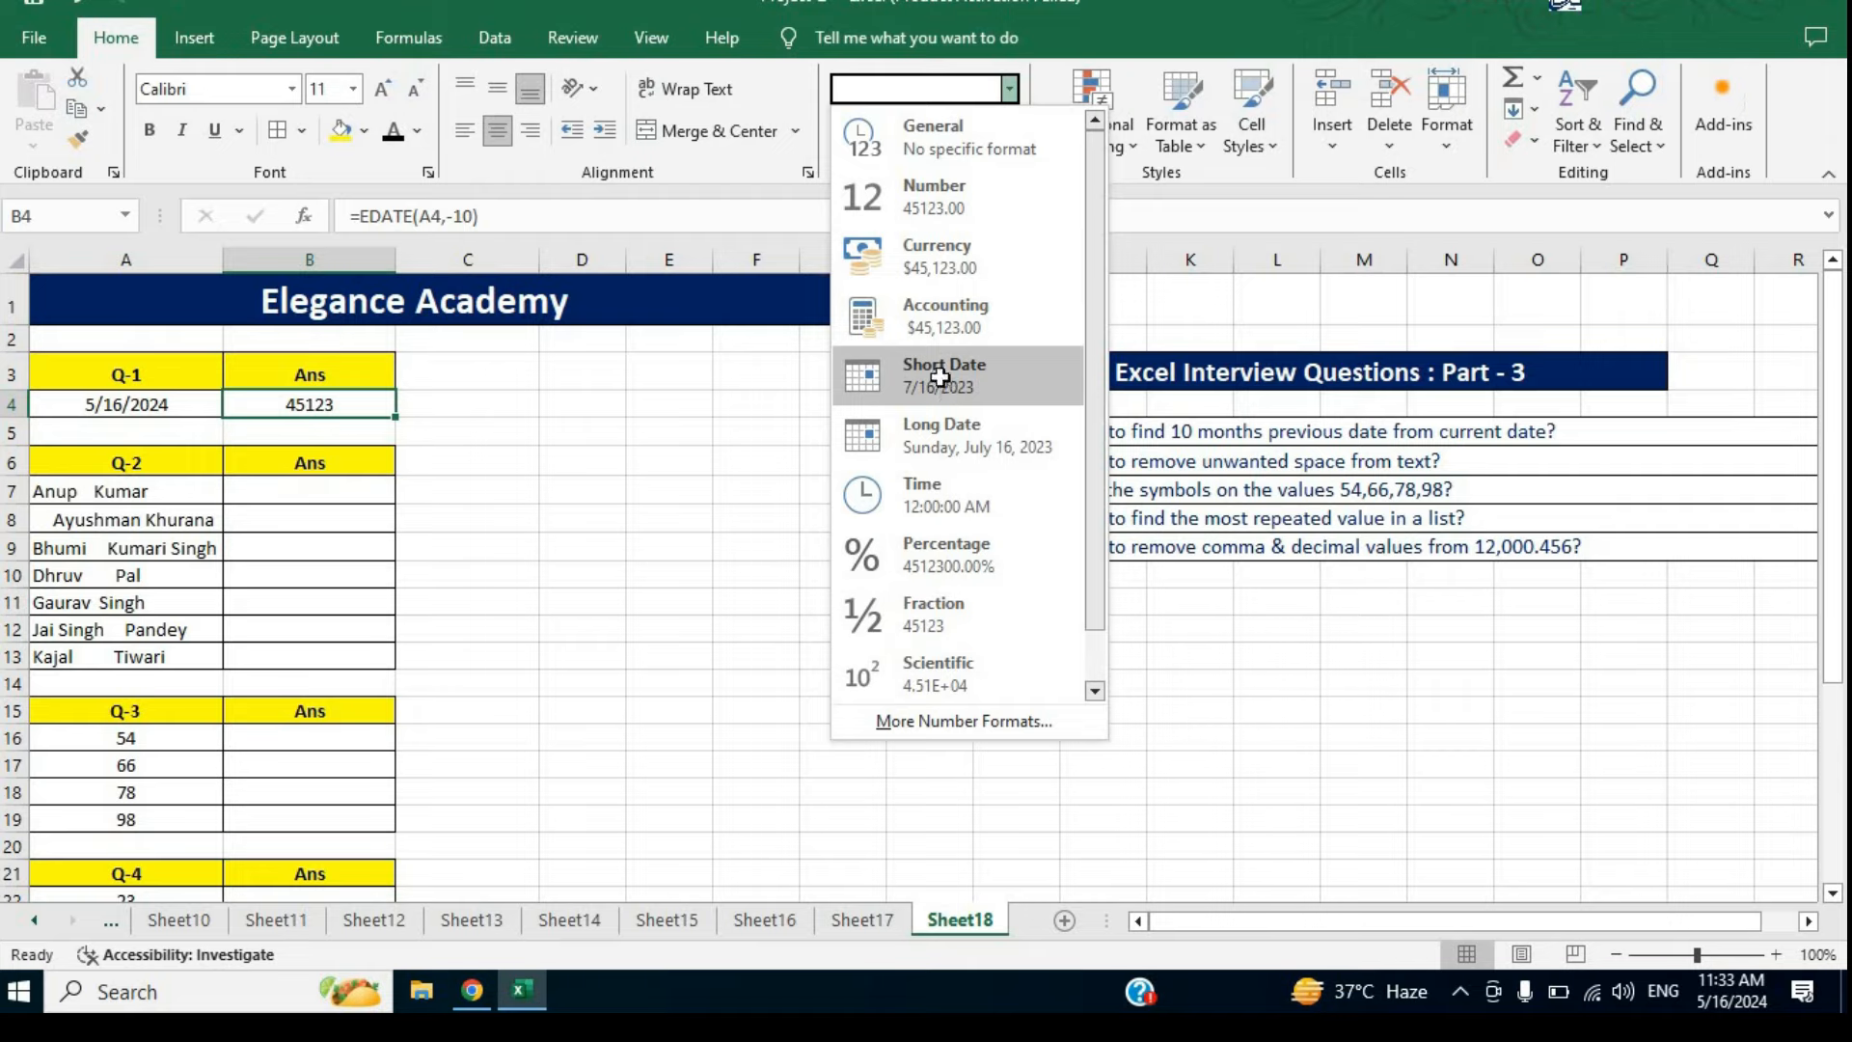
pyautogui.click(940, 376)
pyautogui.click(472, 516)
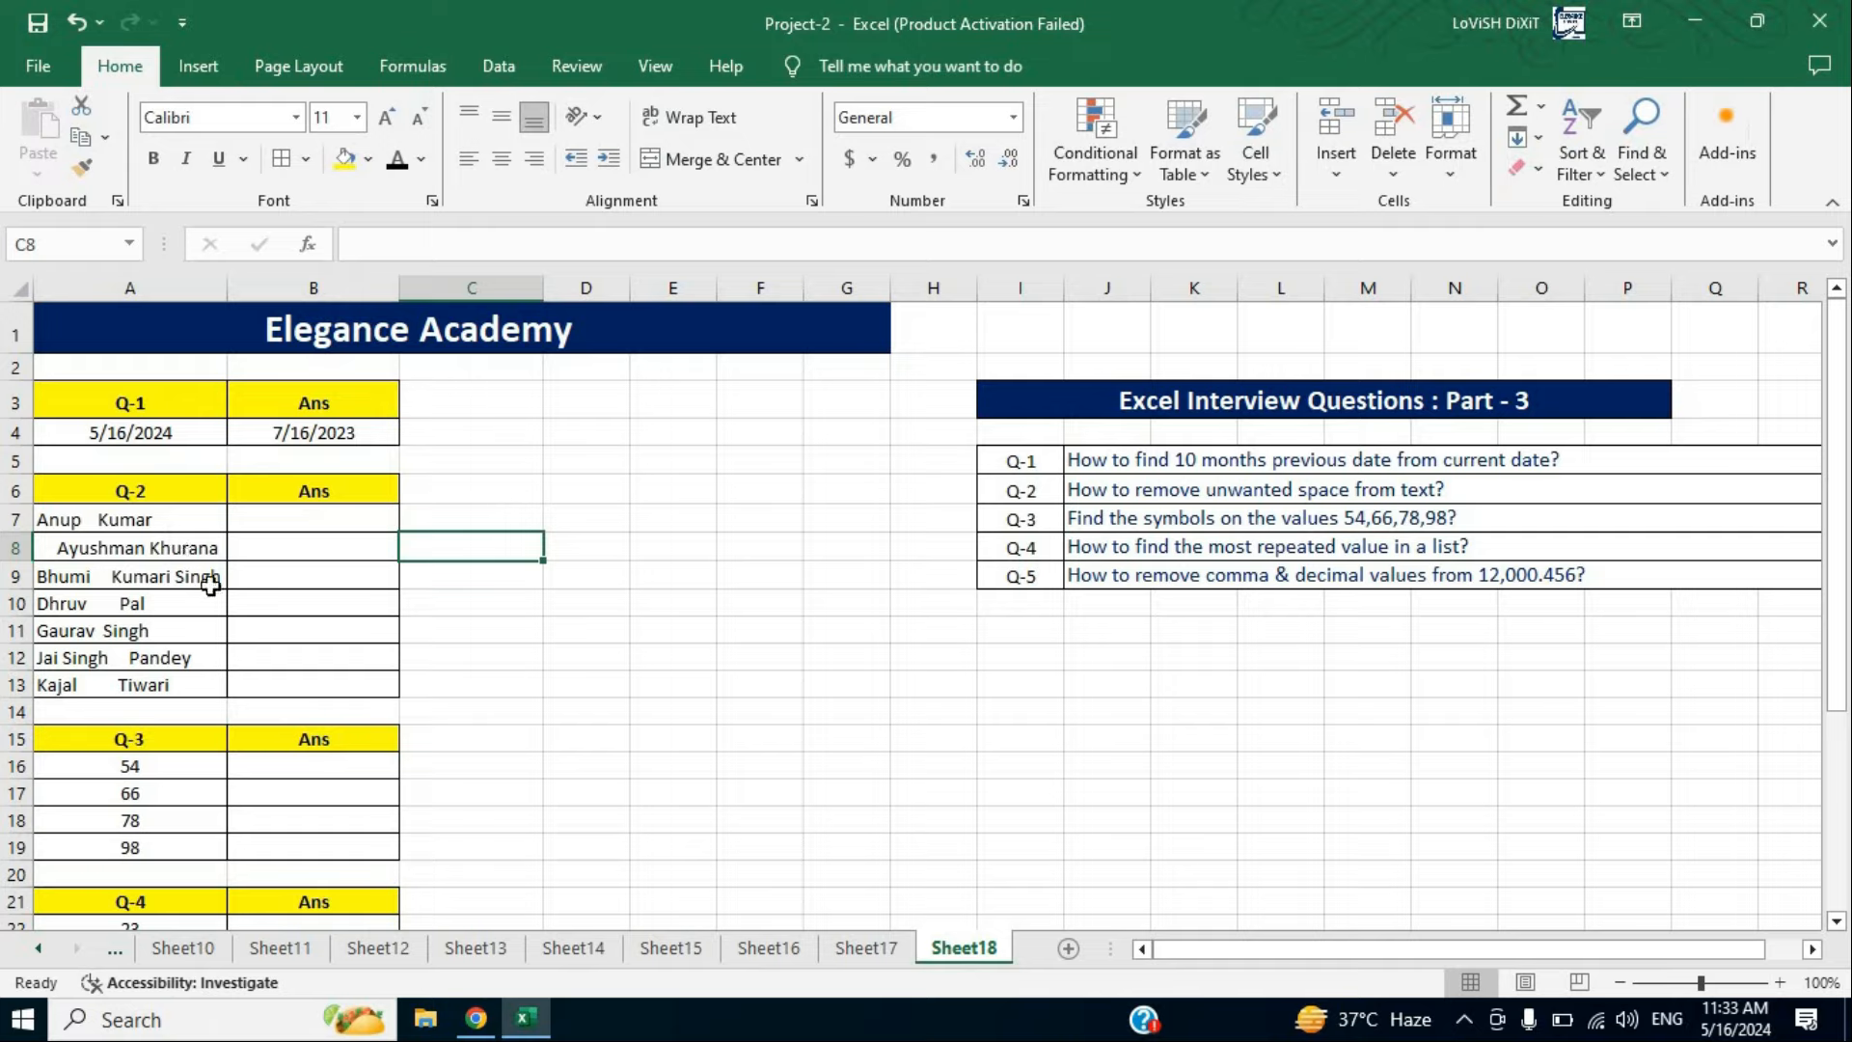
# Remove the extra spaces from the Q-2 names with =TRIM(A7) in B7, filled down through B13.
pyautogui.click(303, 526)
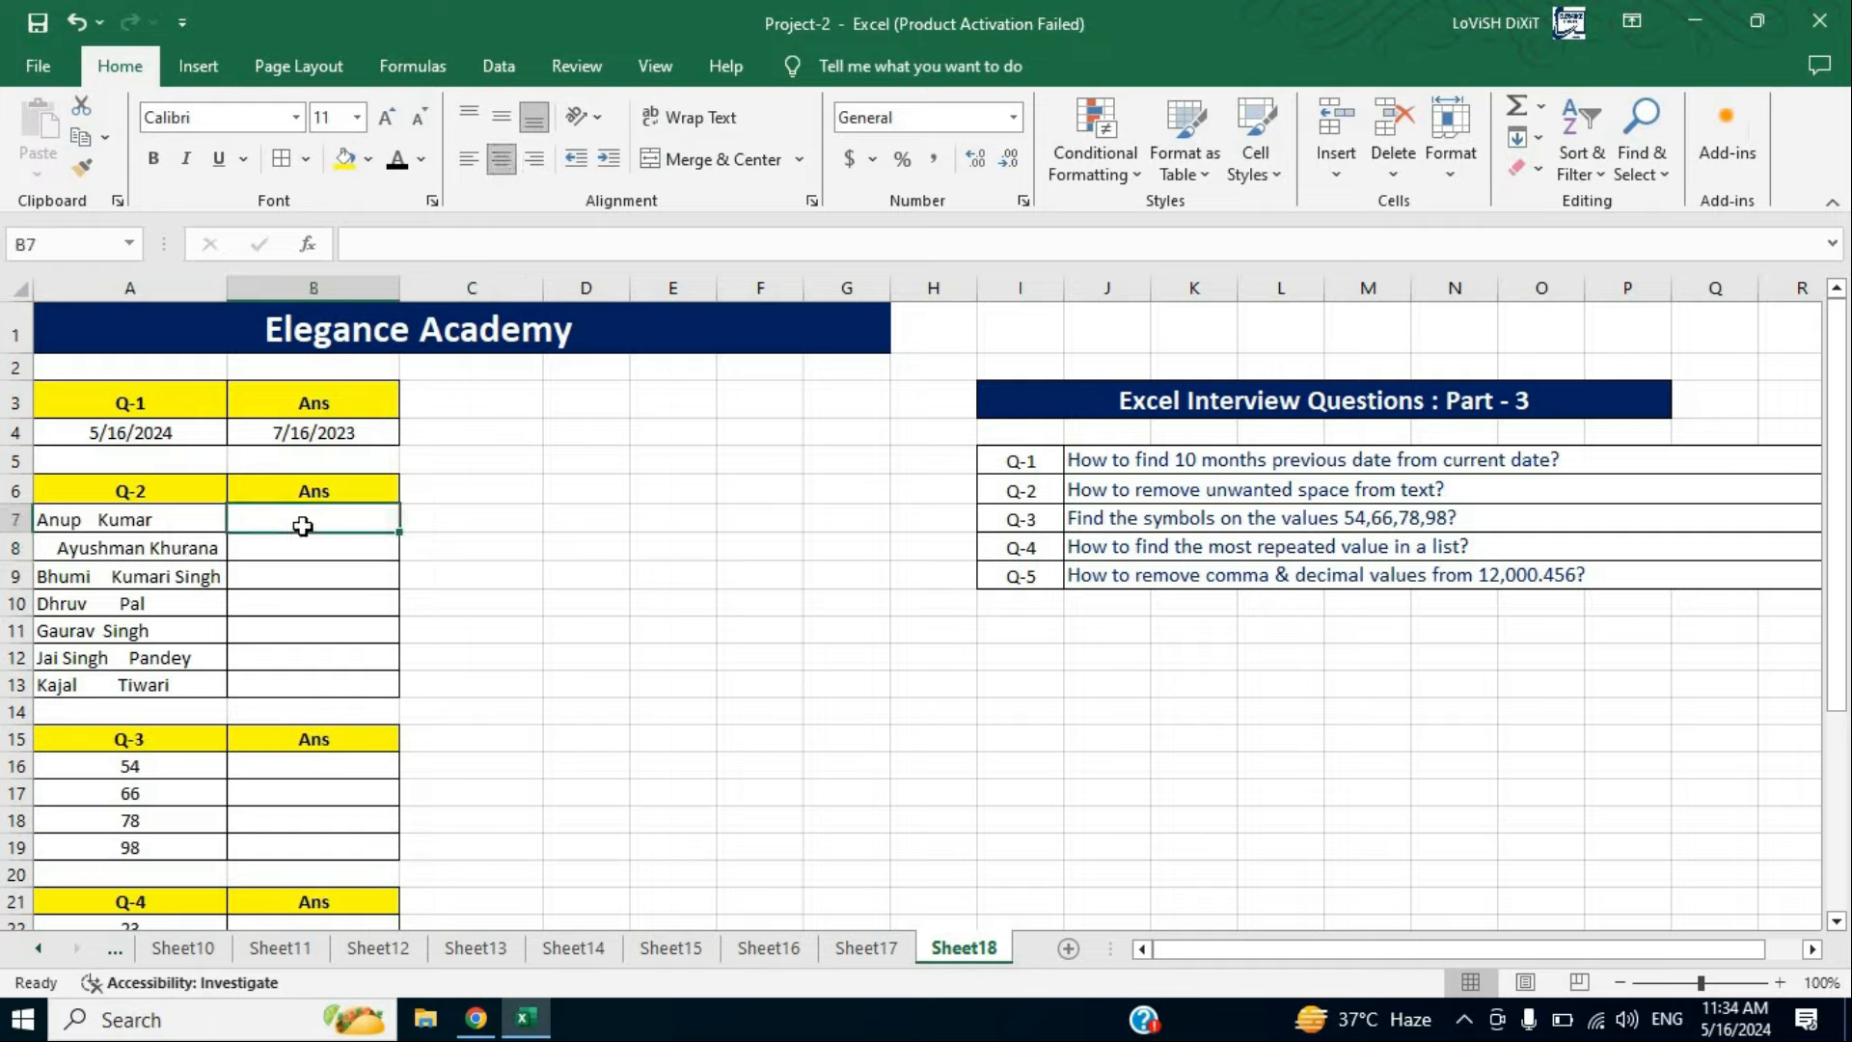
pyautogui.write('=trim')
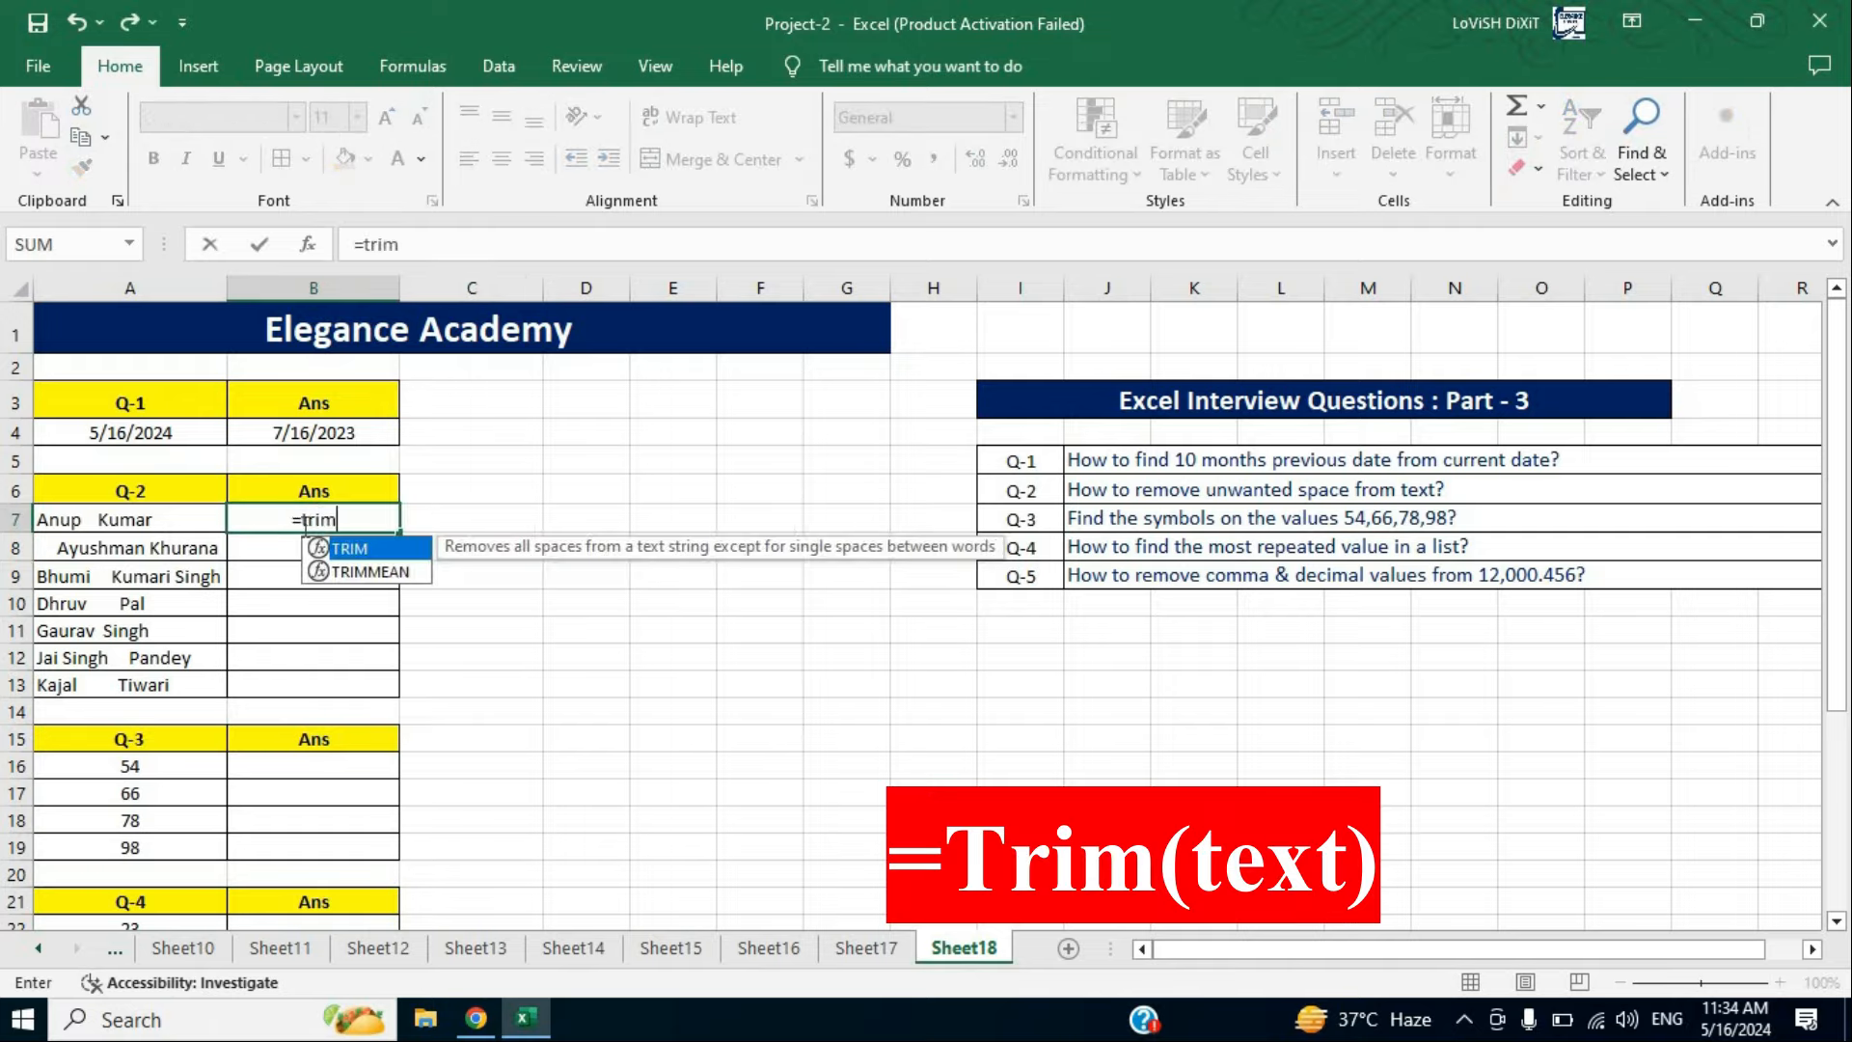
pyautogui.press('Tab')
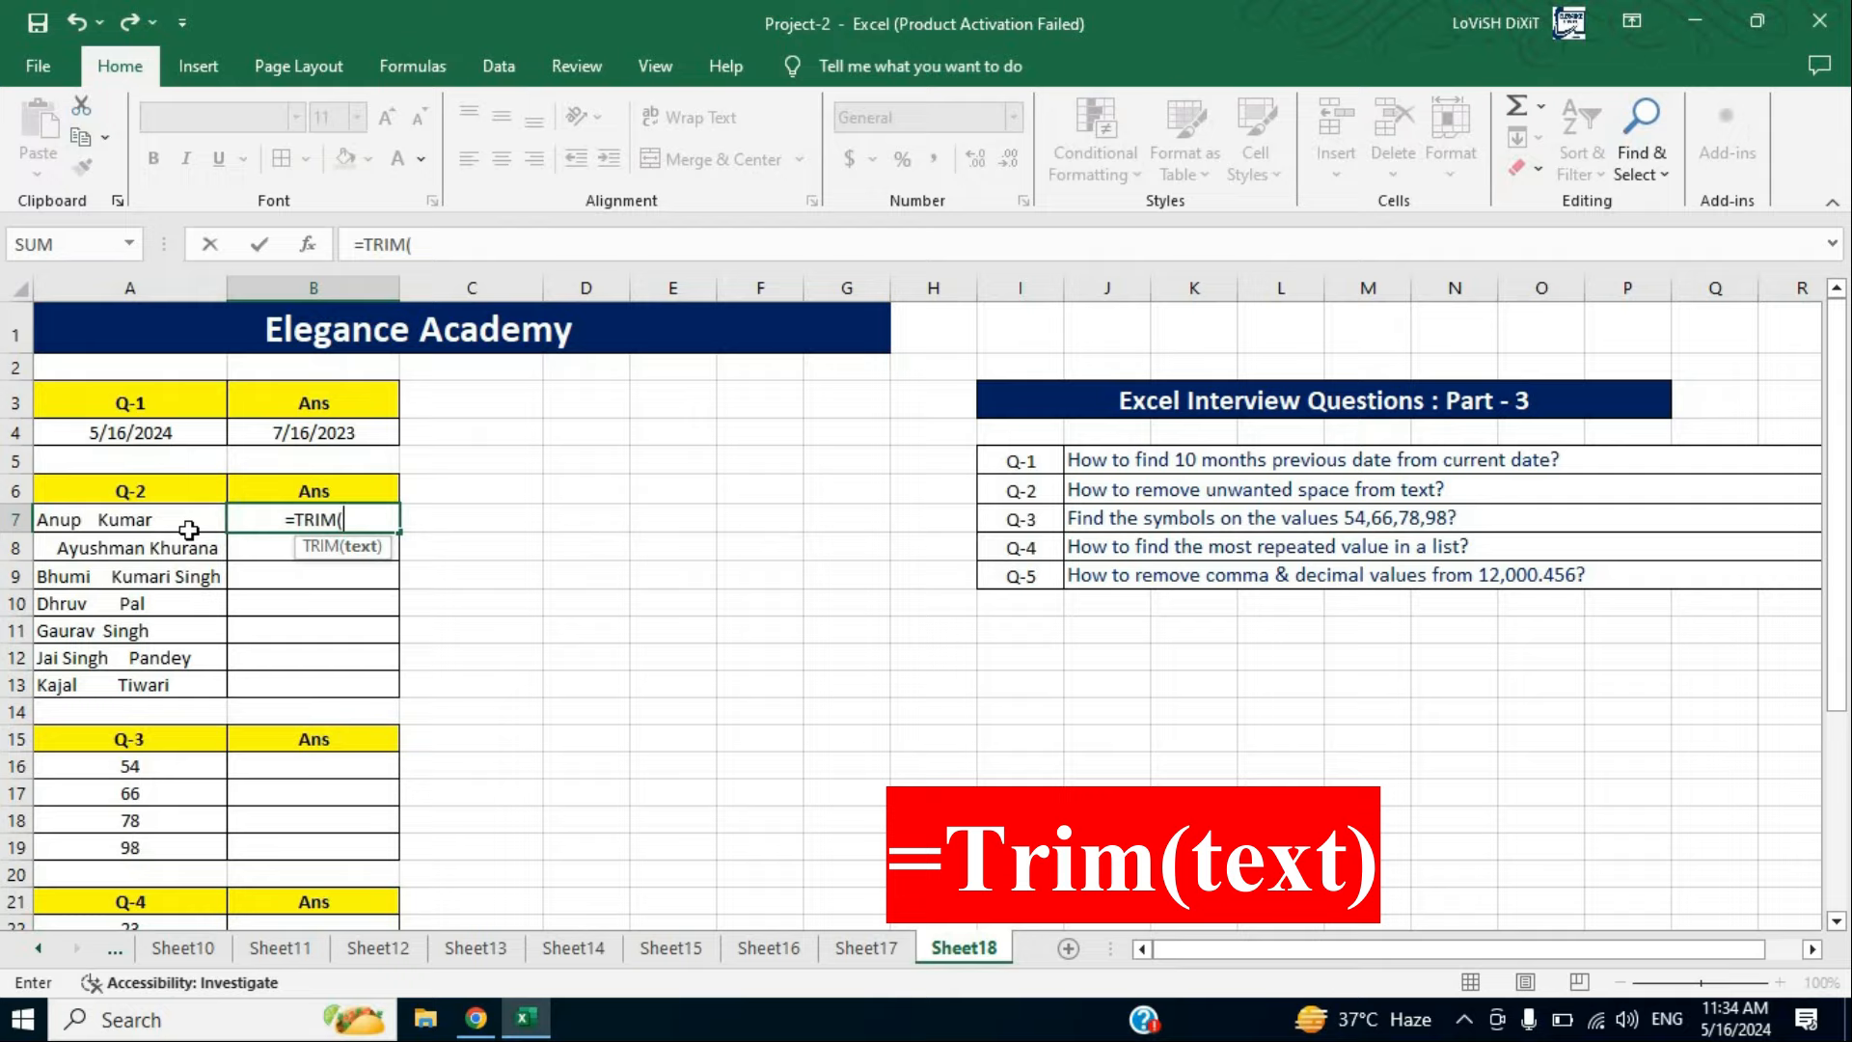
pyautogui.click(139, 516)
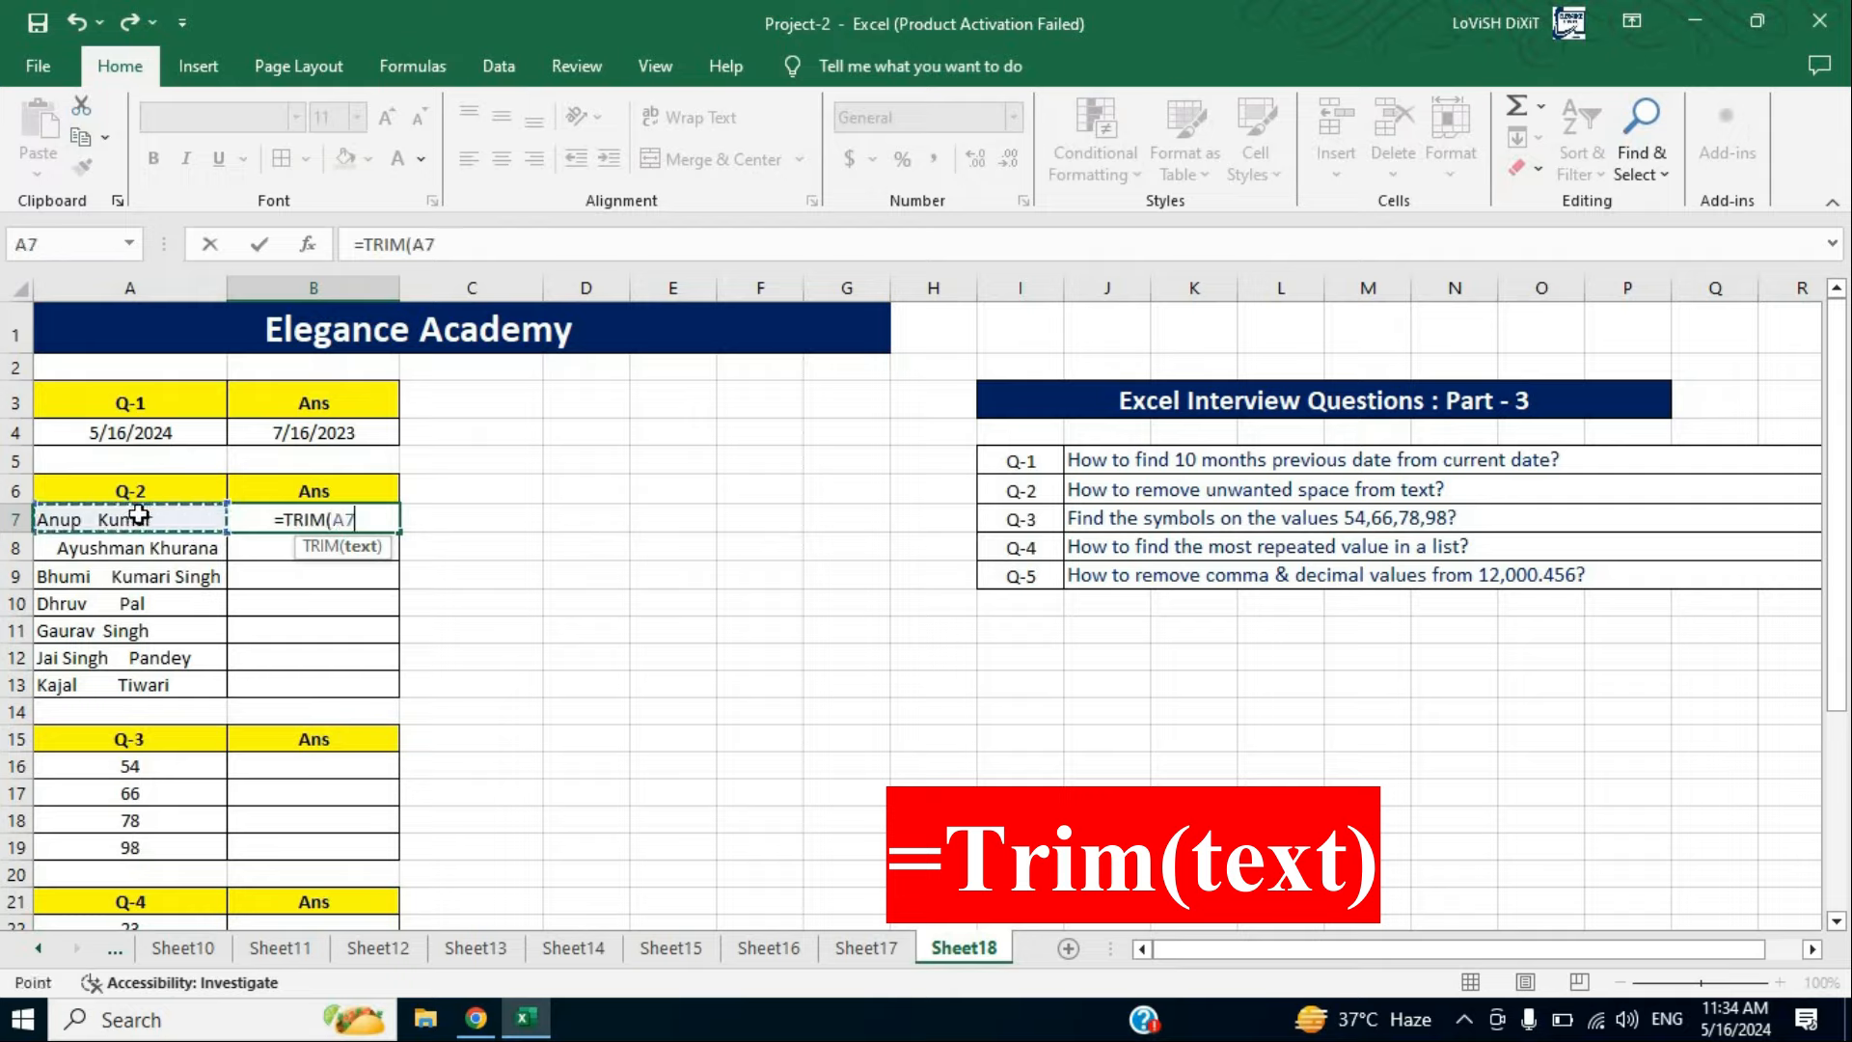
pyautogui.write(')')
pyautogui.press('Return')
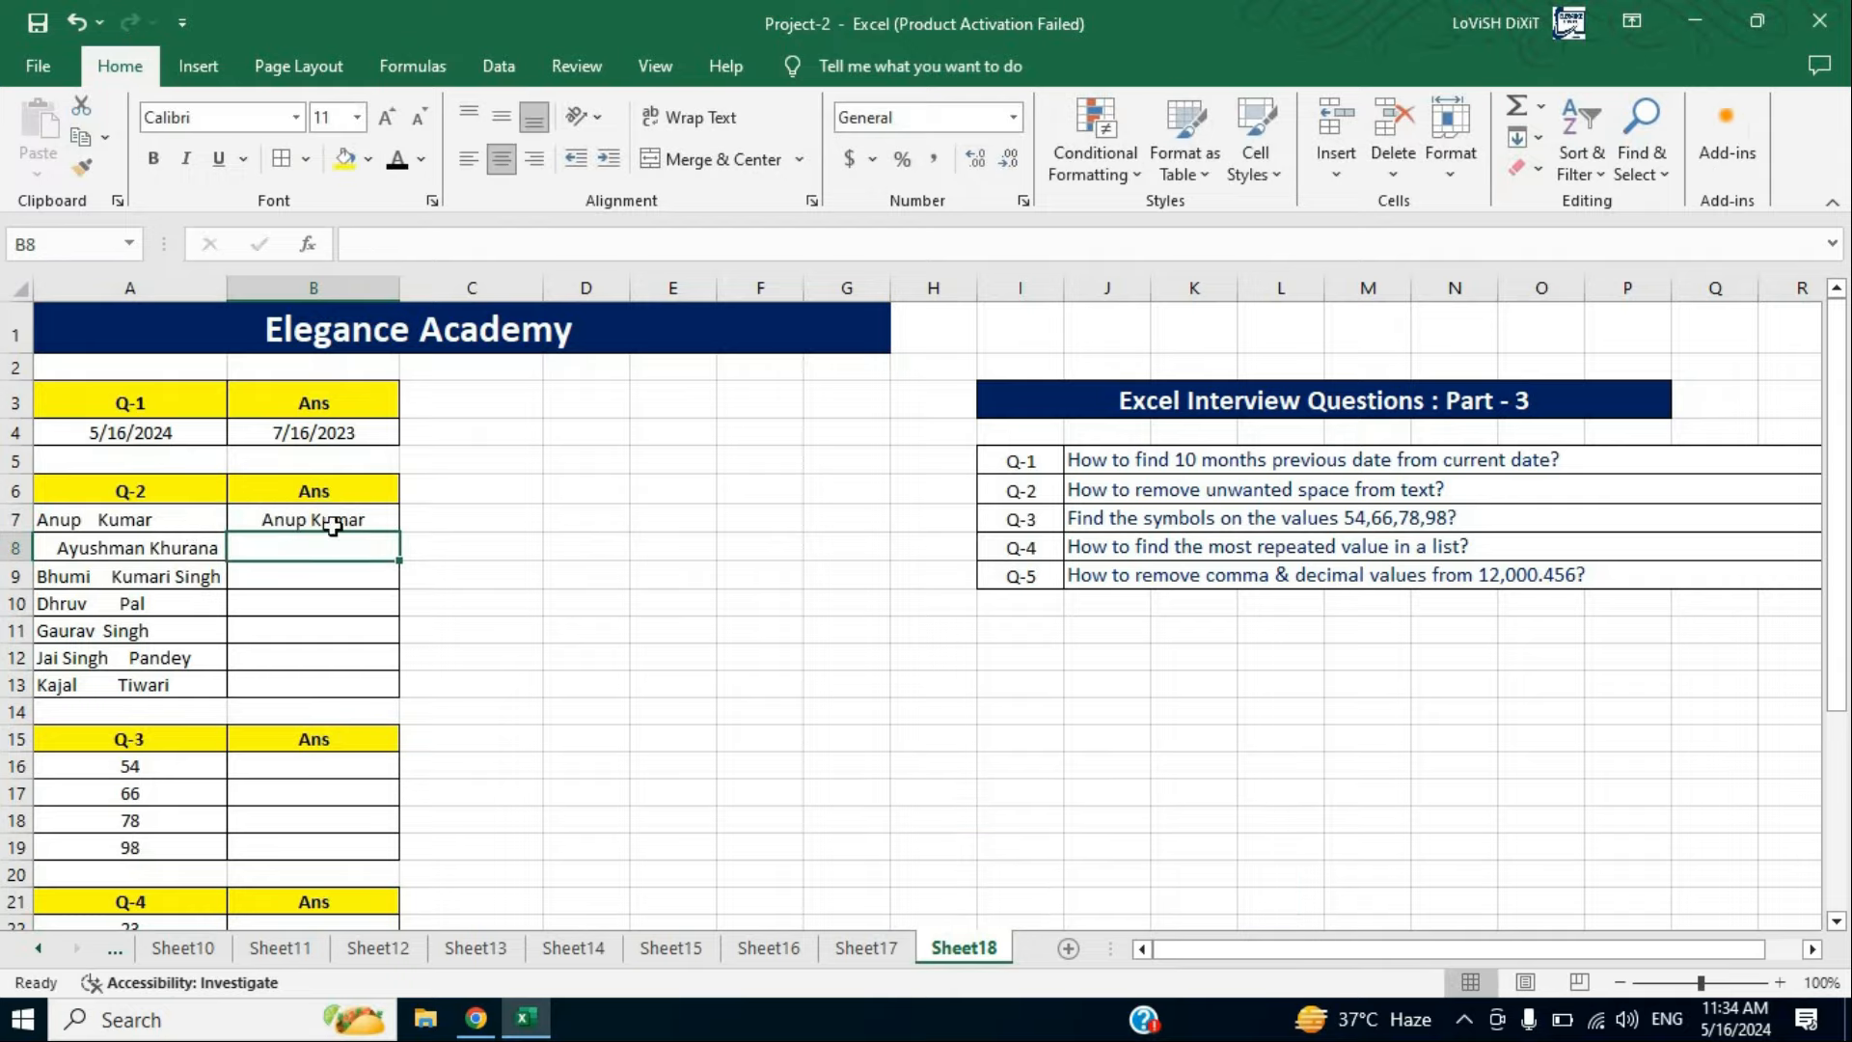
pyautogui.click(384, 526)
pyautogui.moveTo(400, 531); pyautogui.dragTo(364, 703)
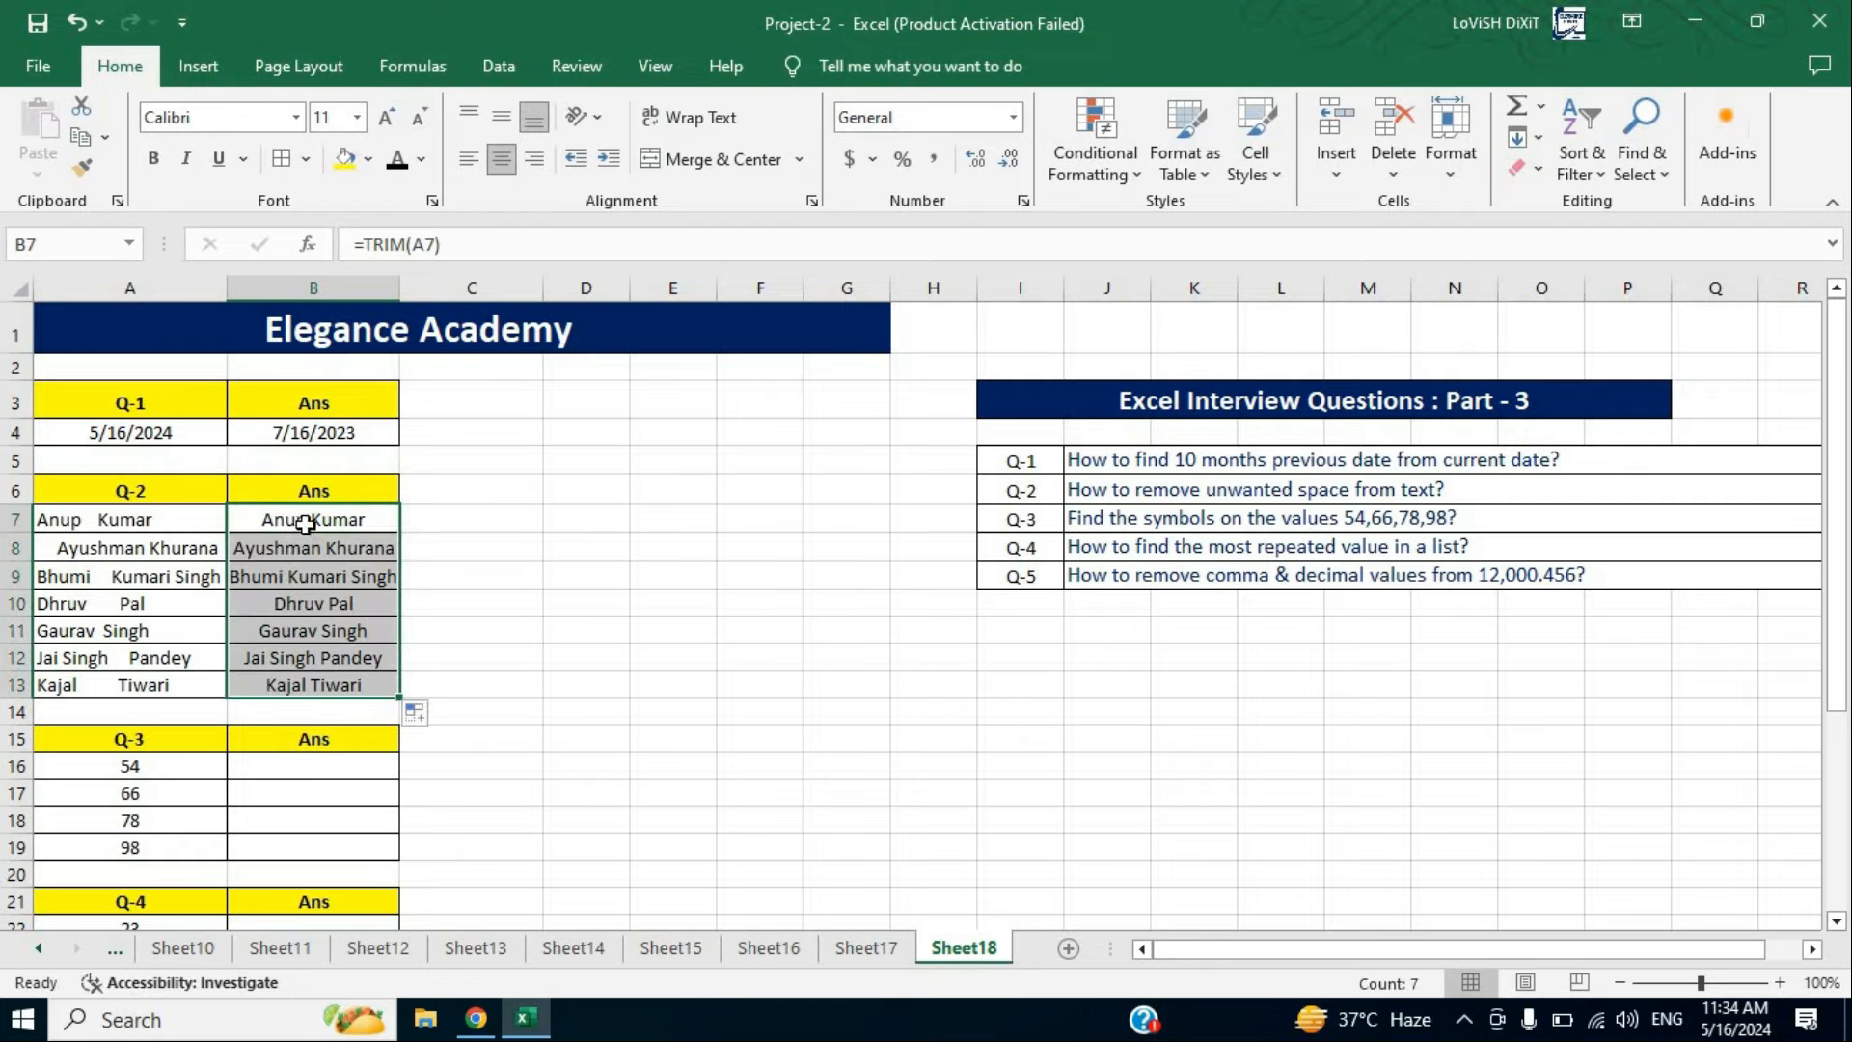
pyautogui.click(369, 526)
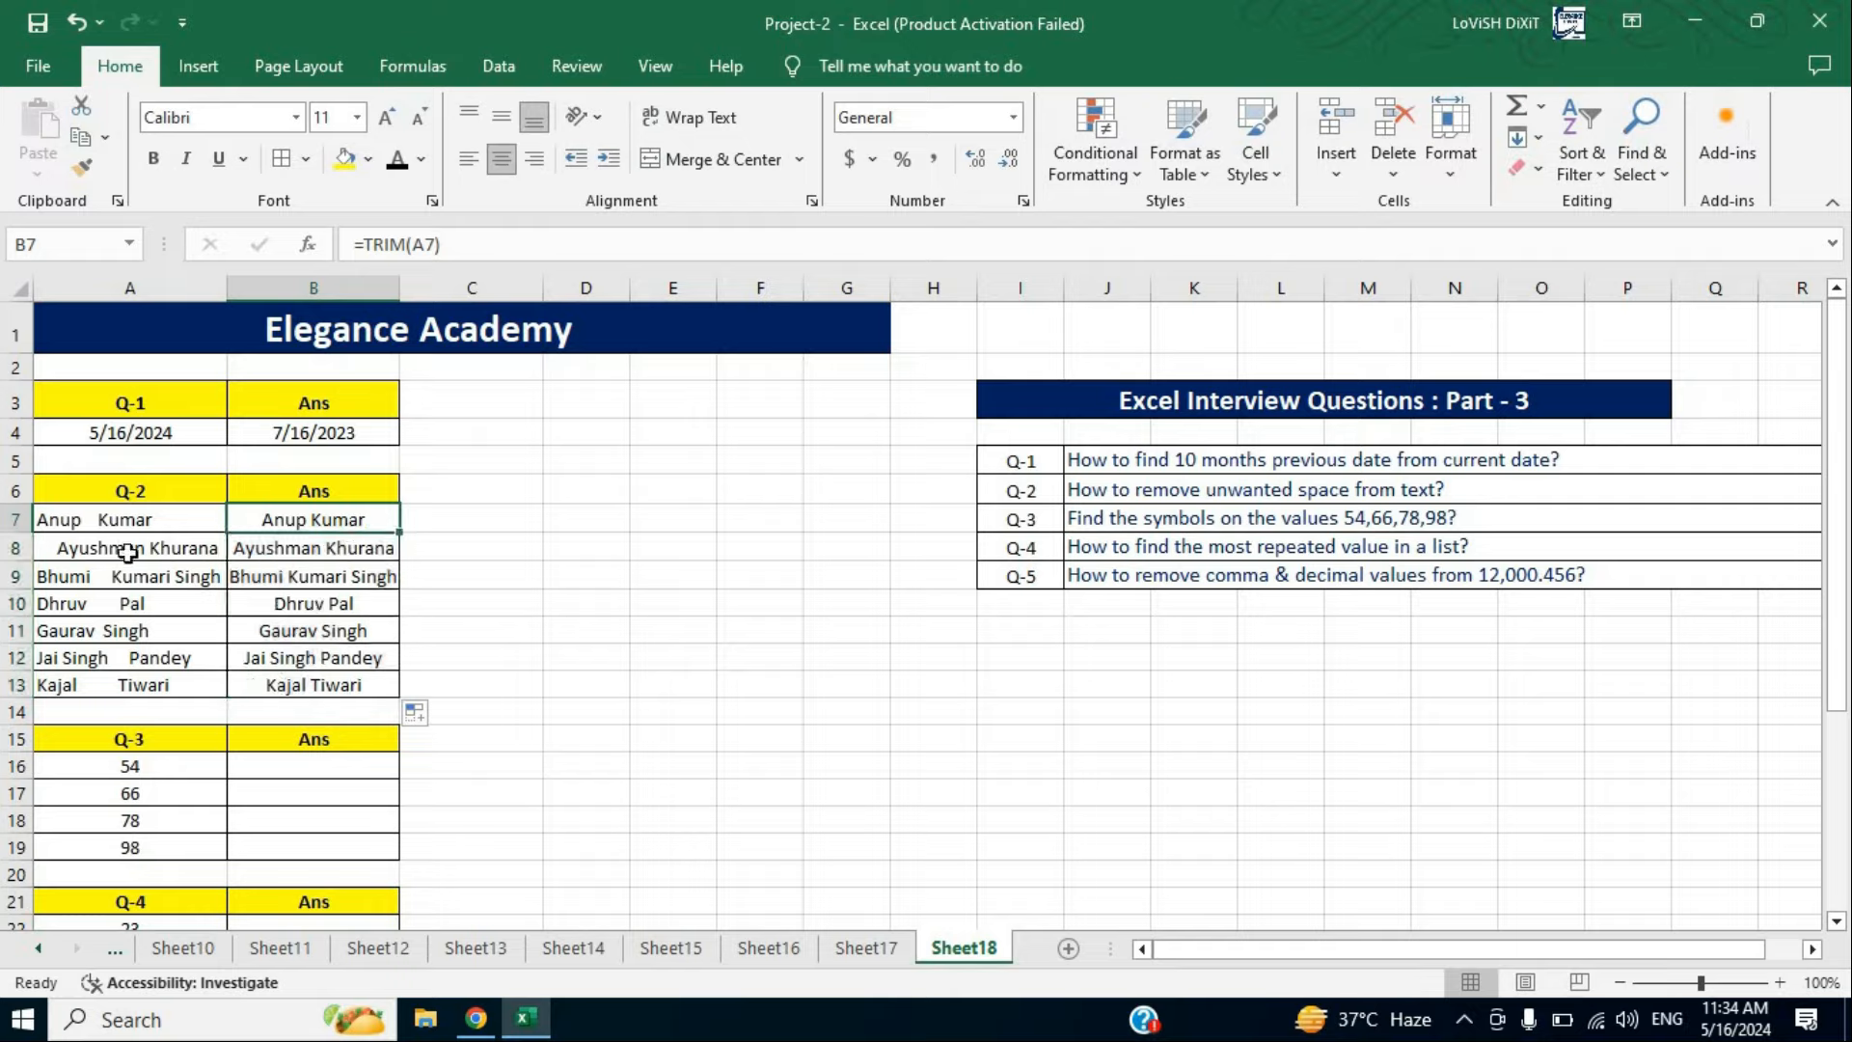
pyautogui.click(293, 548)
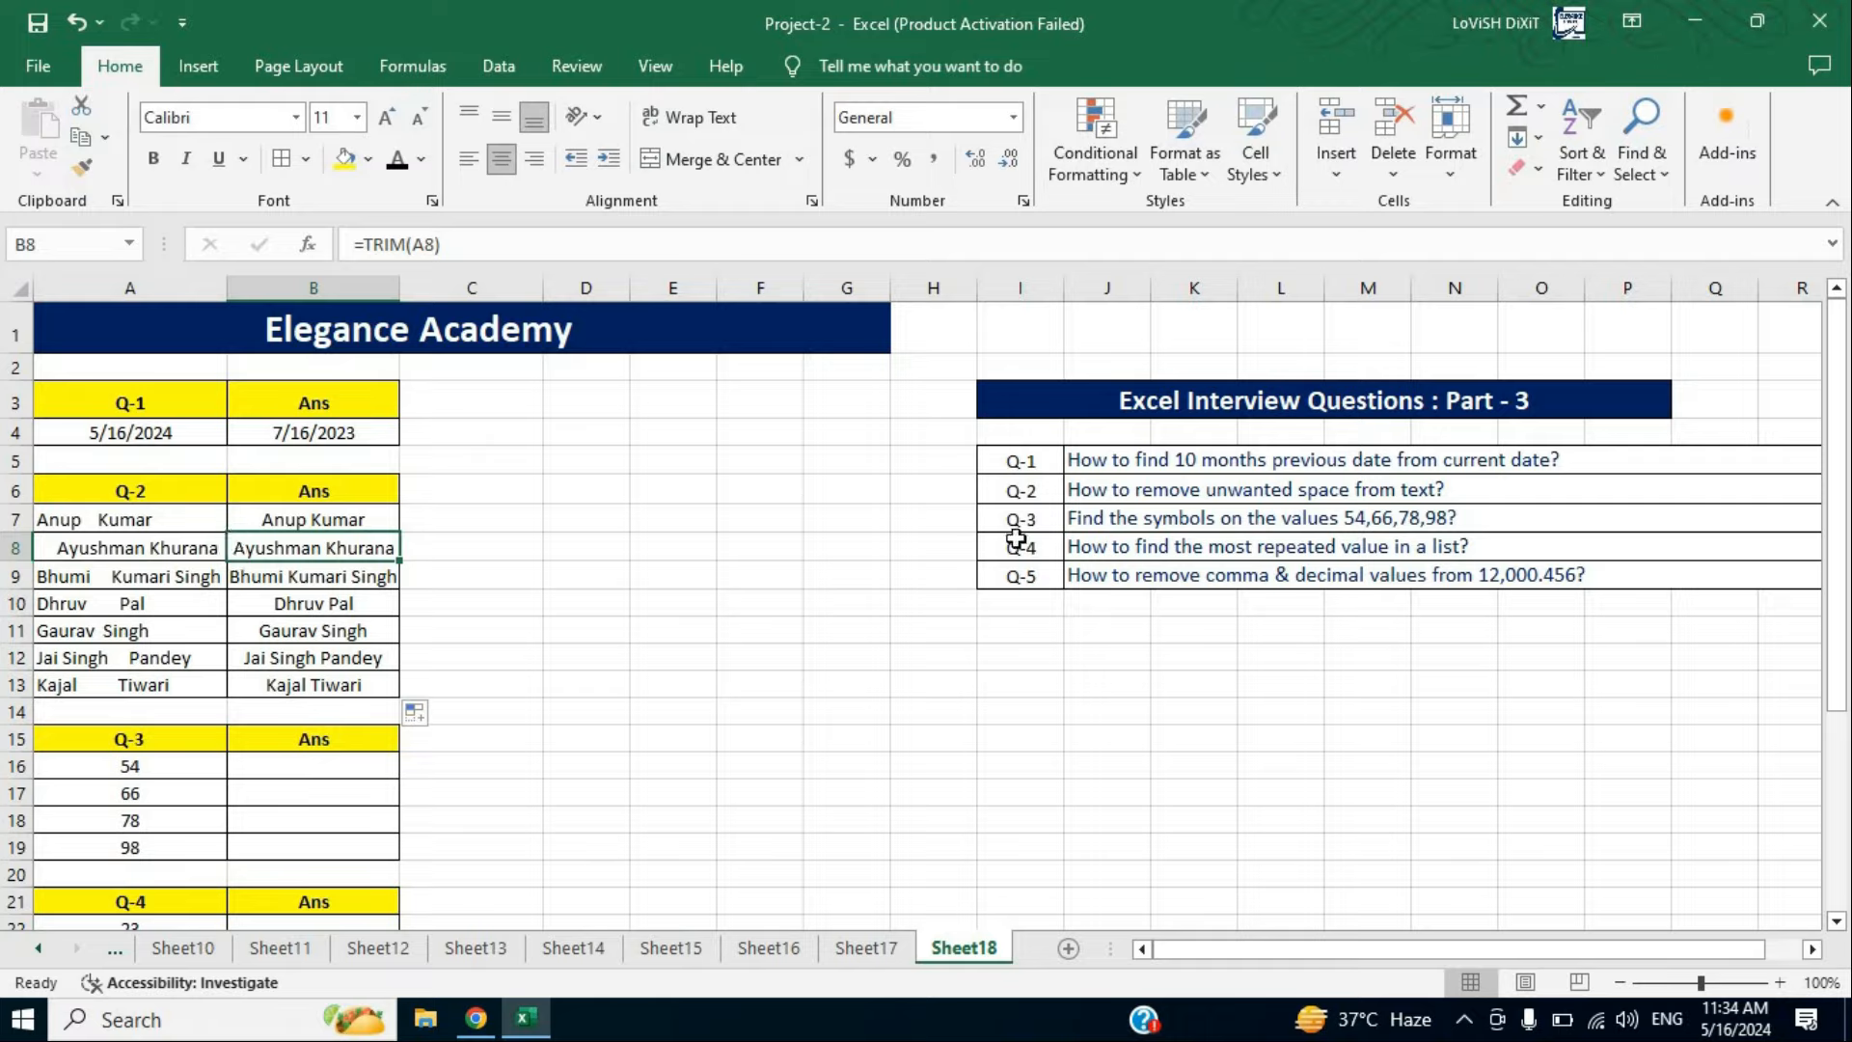
pyautogui.click(759, 629)
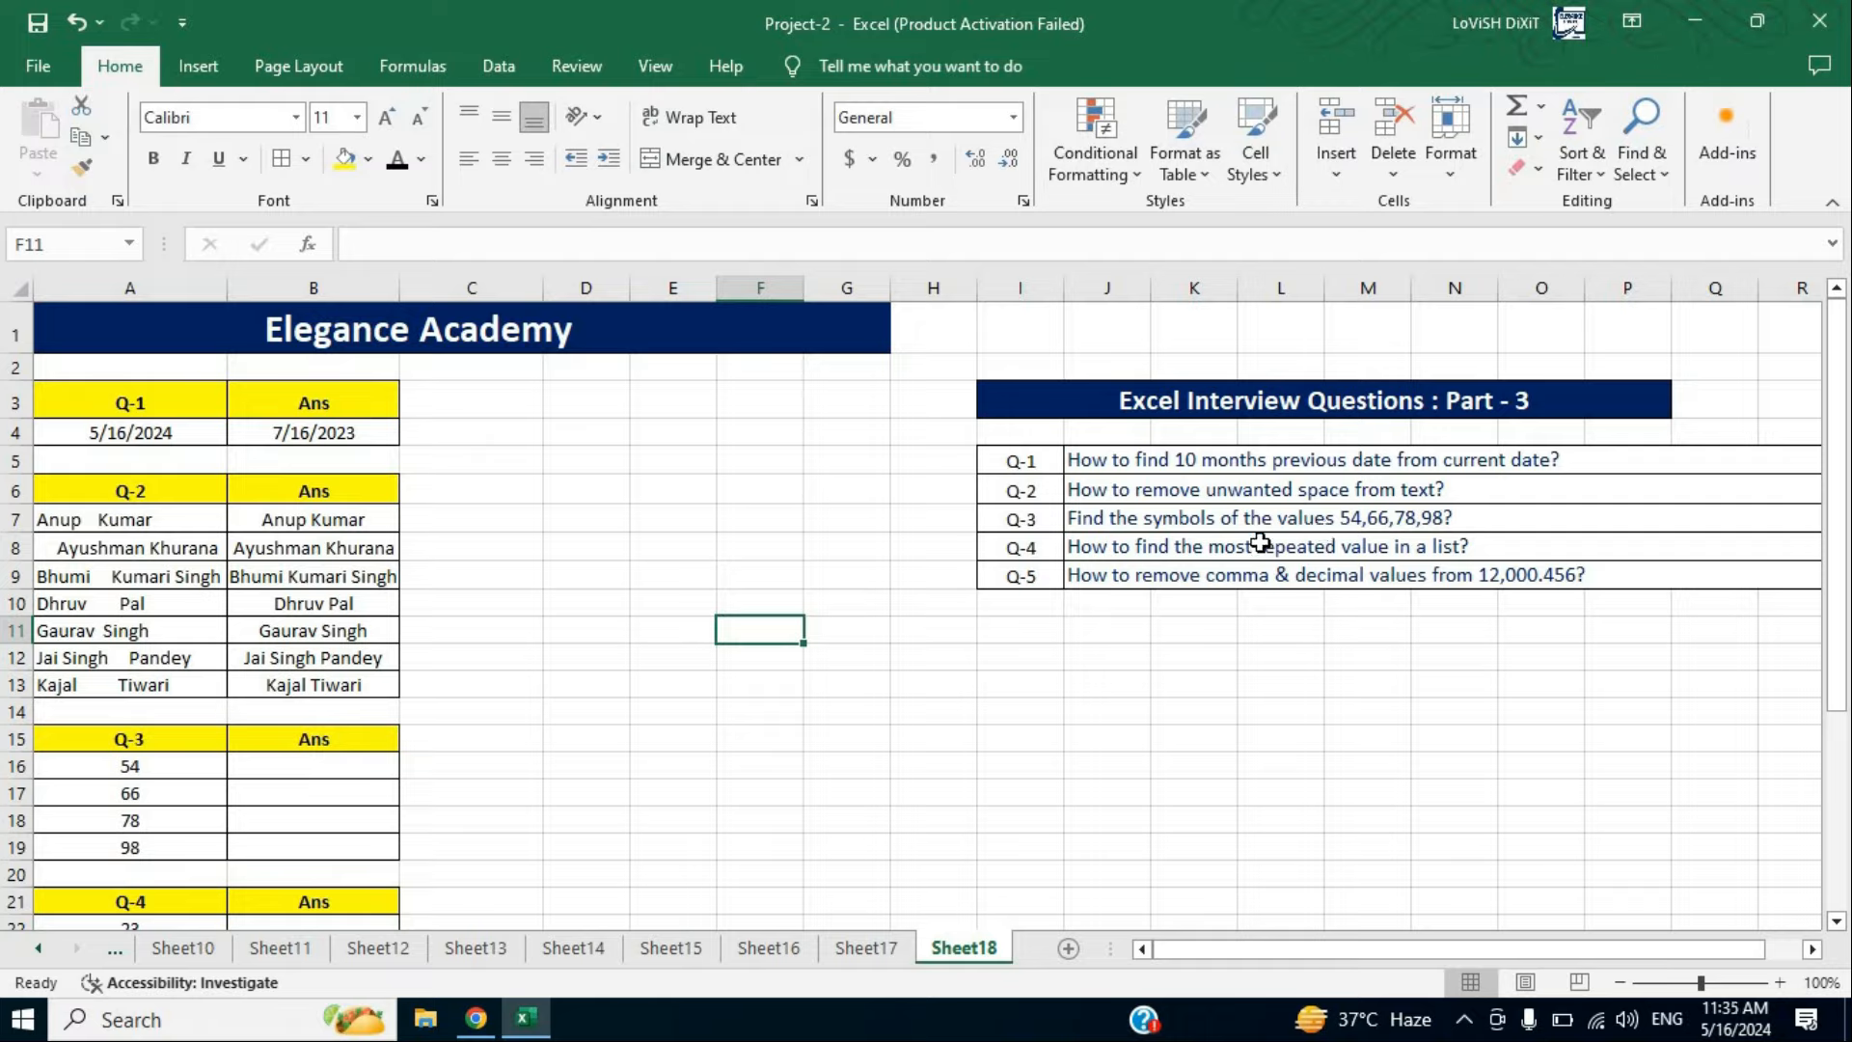
pyautogui.click(352, 642)
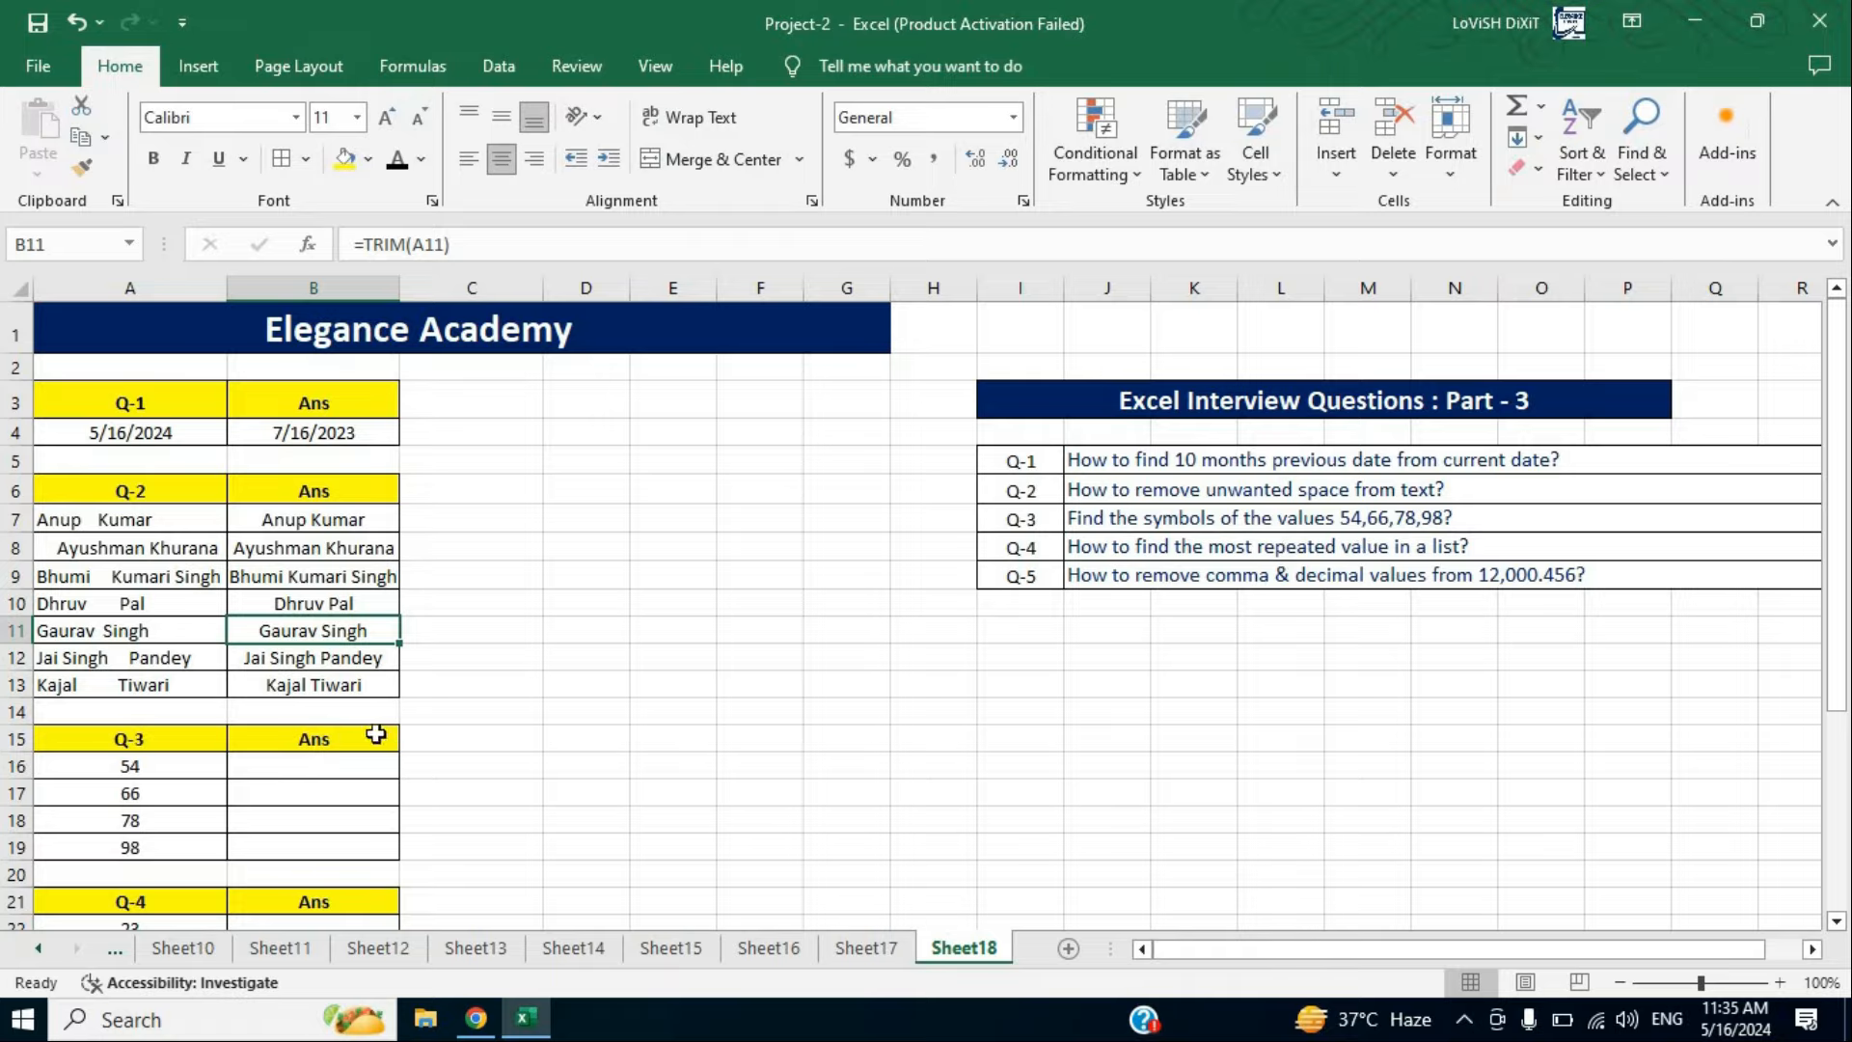
# Find the symbols for the Q-3 numbers with =CHAR(A16) in B16, filled down through B19.
pyautogui.scroll(-1, 334, 755)
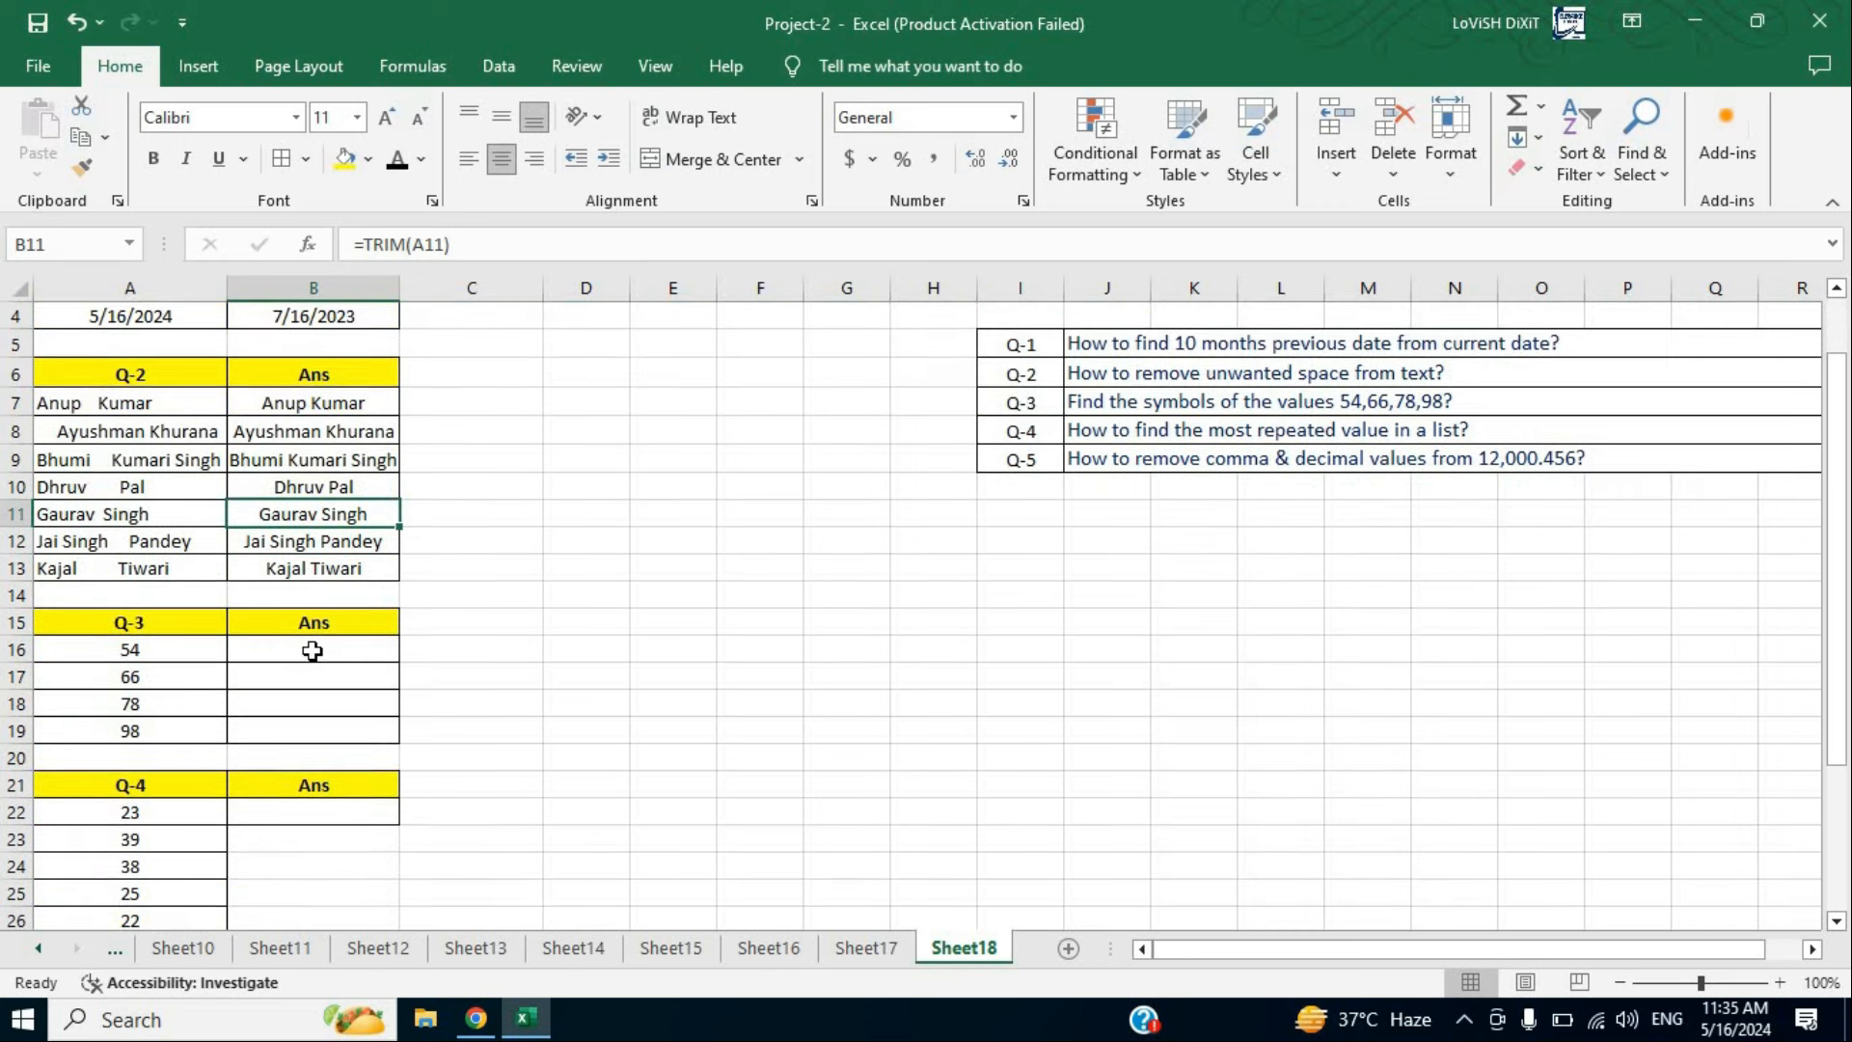
pyautogui.click(312, 651)
pyautogui.write('=char')
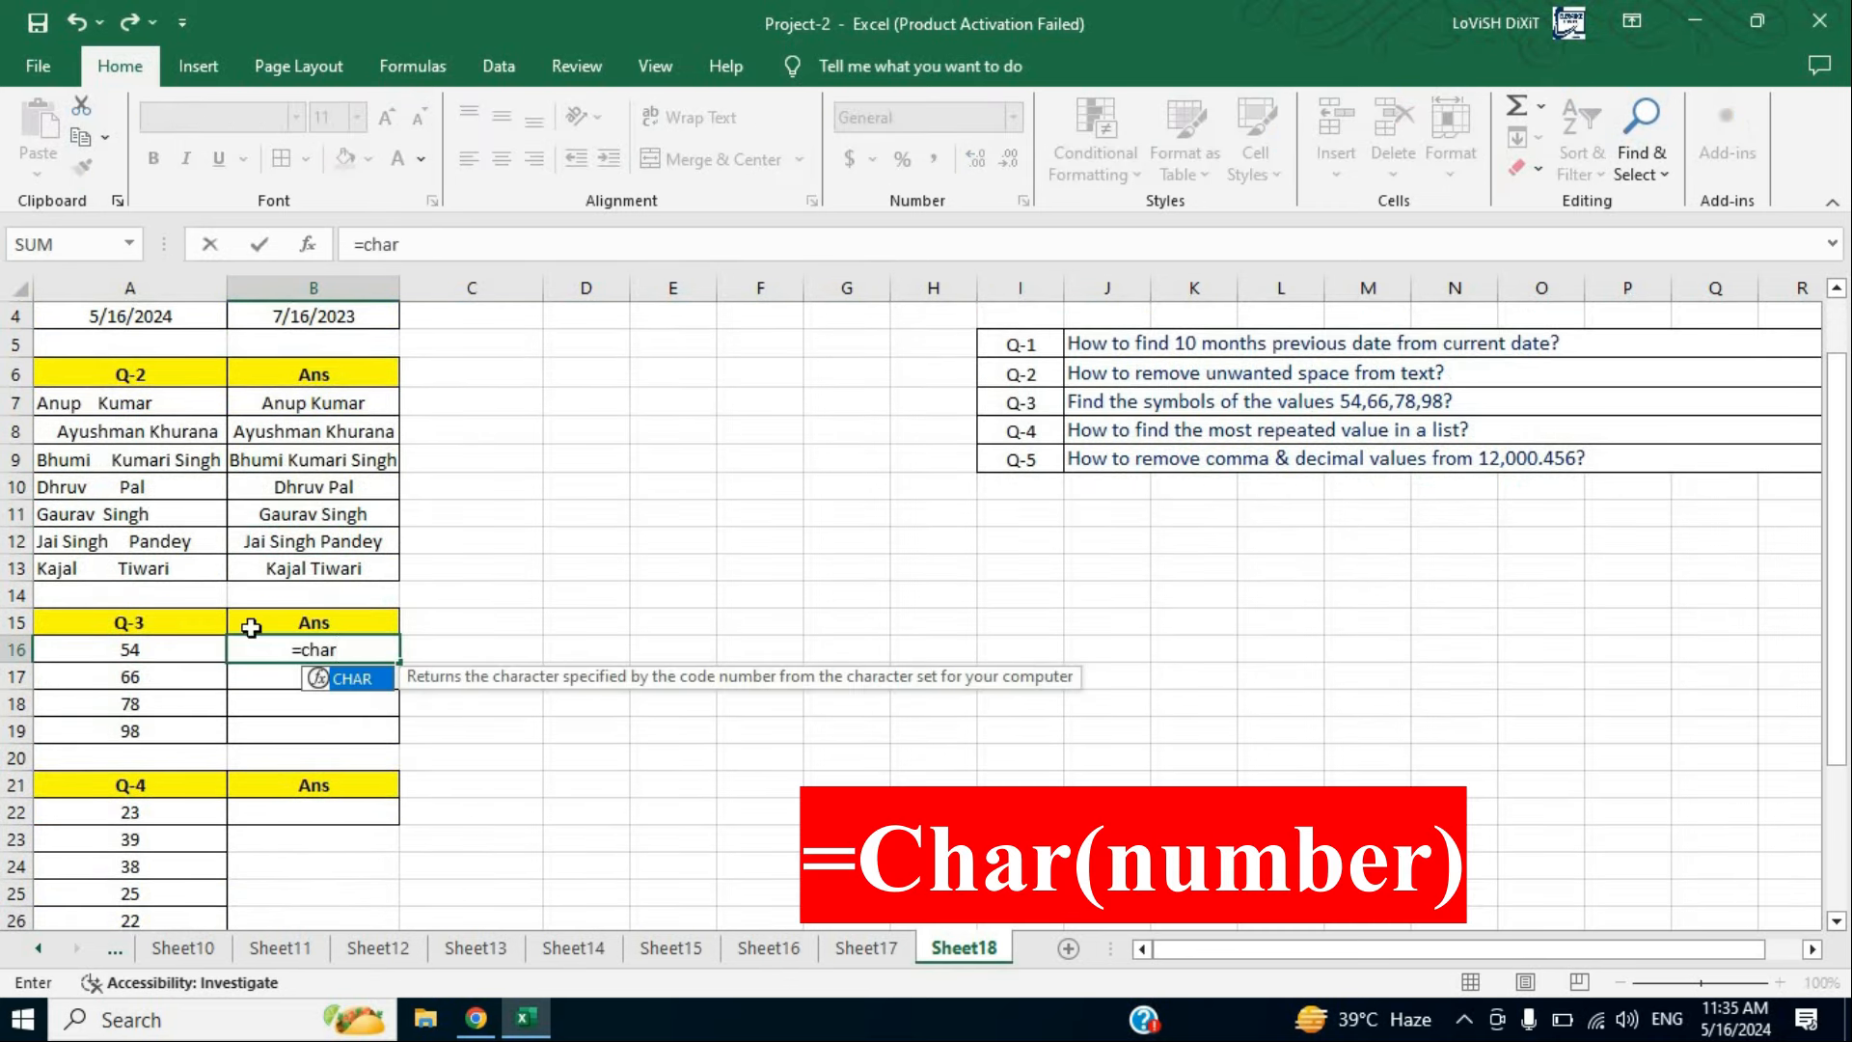
pyautogui.press('Tab')
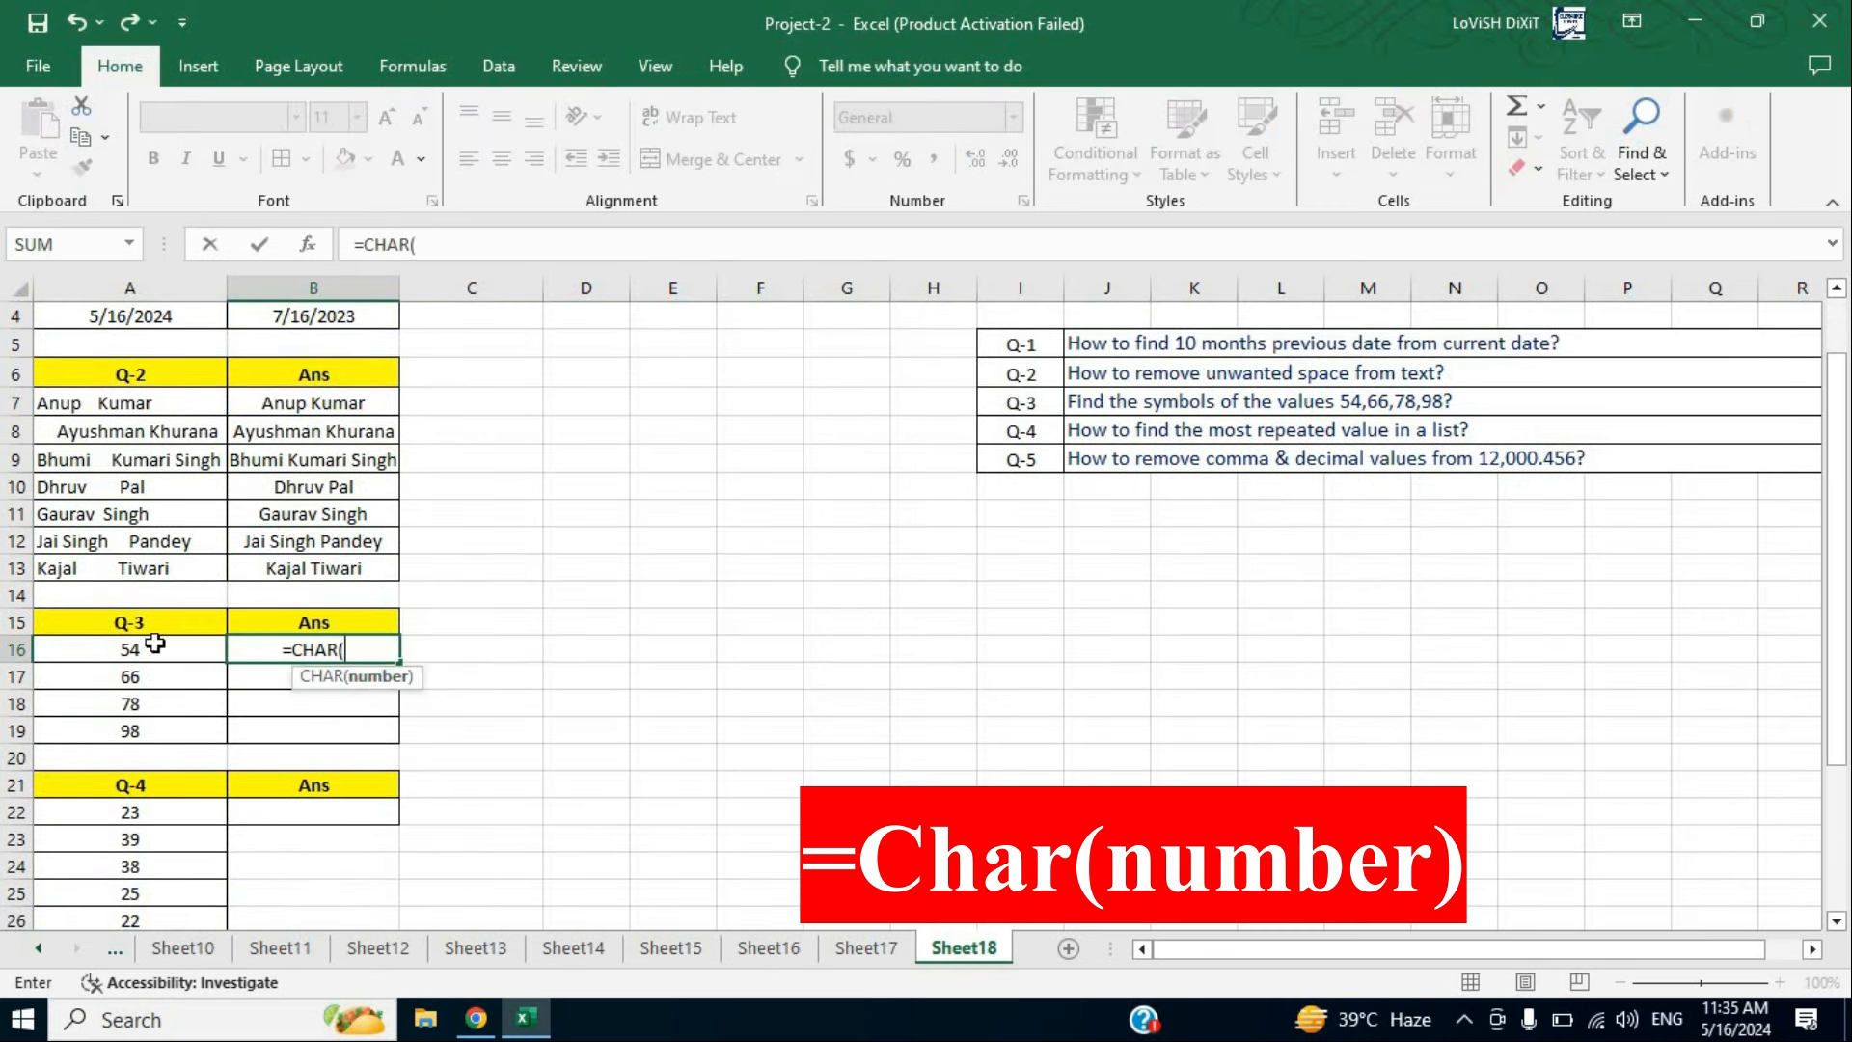
pyautogui.click(126, 649)
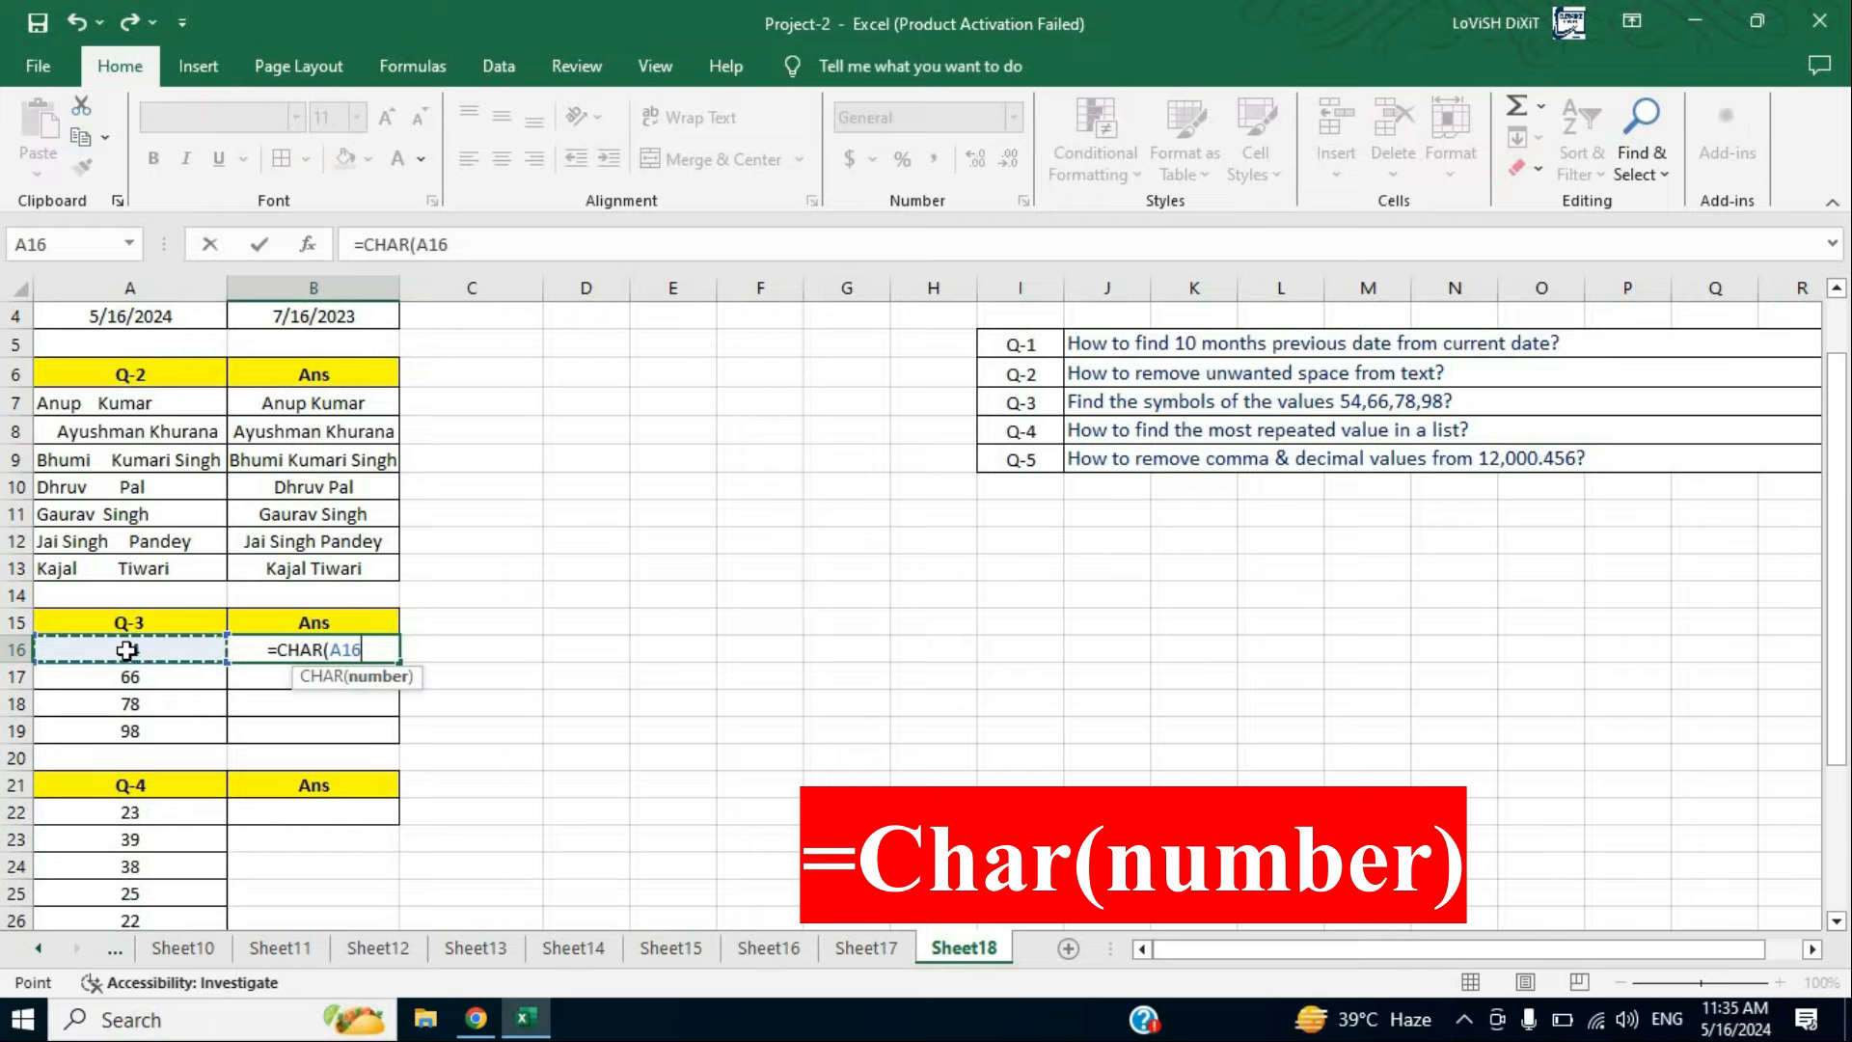
pyautogui.write(')')
pyautogui.press('Return')
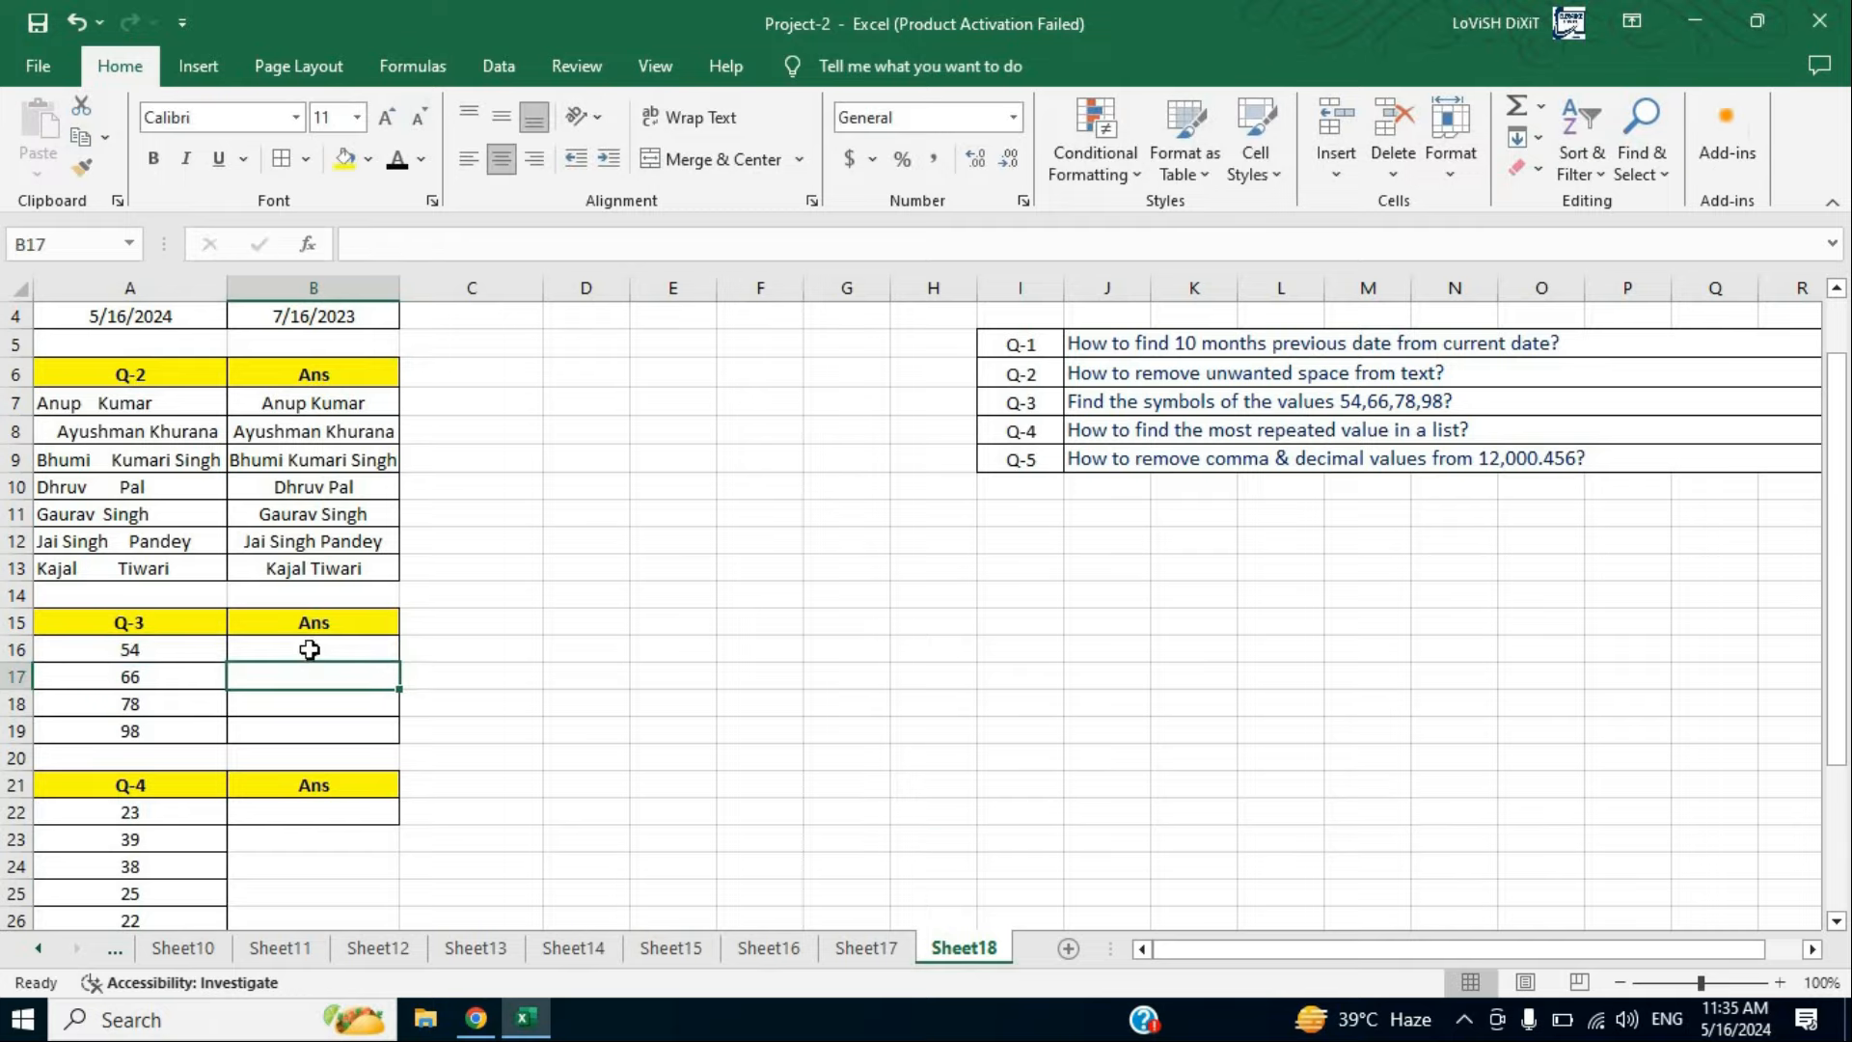
pyautogui.click(314, 651)
pyautogui.moveTo(391, 663); pyautogui.dragTo(326, 731)
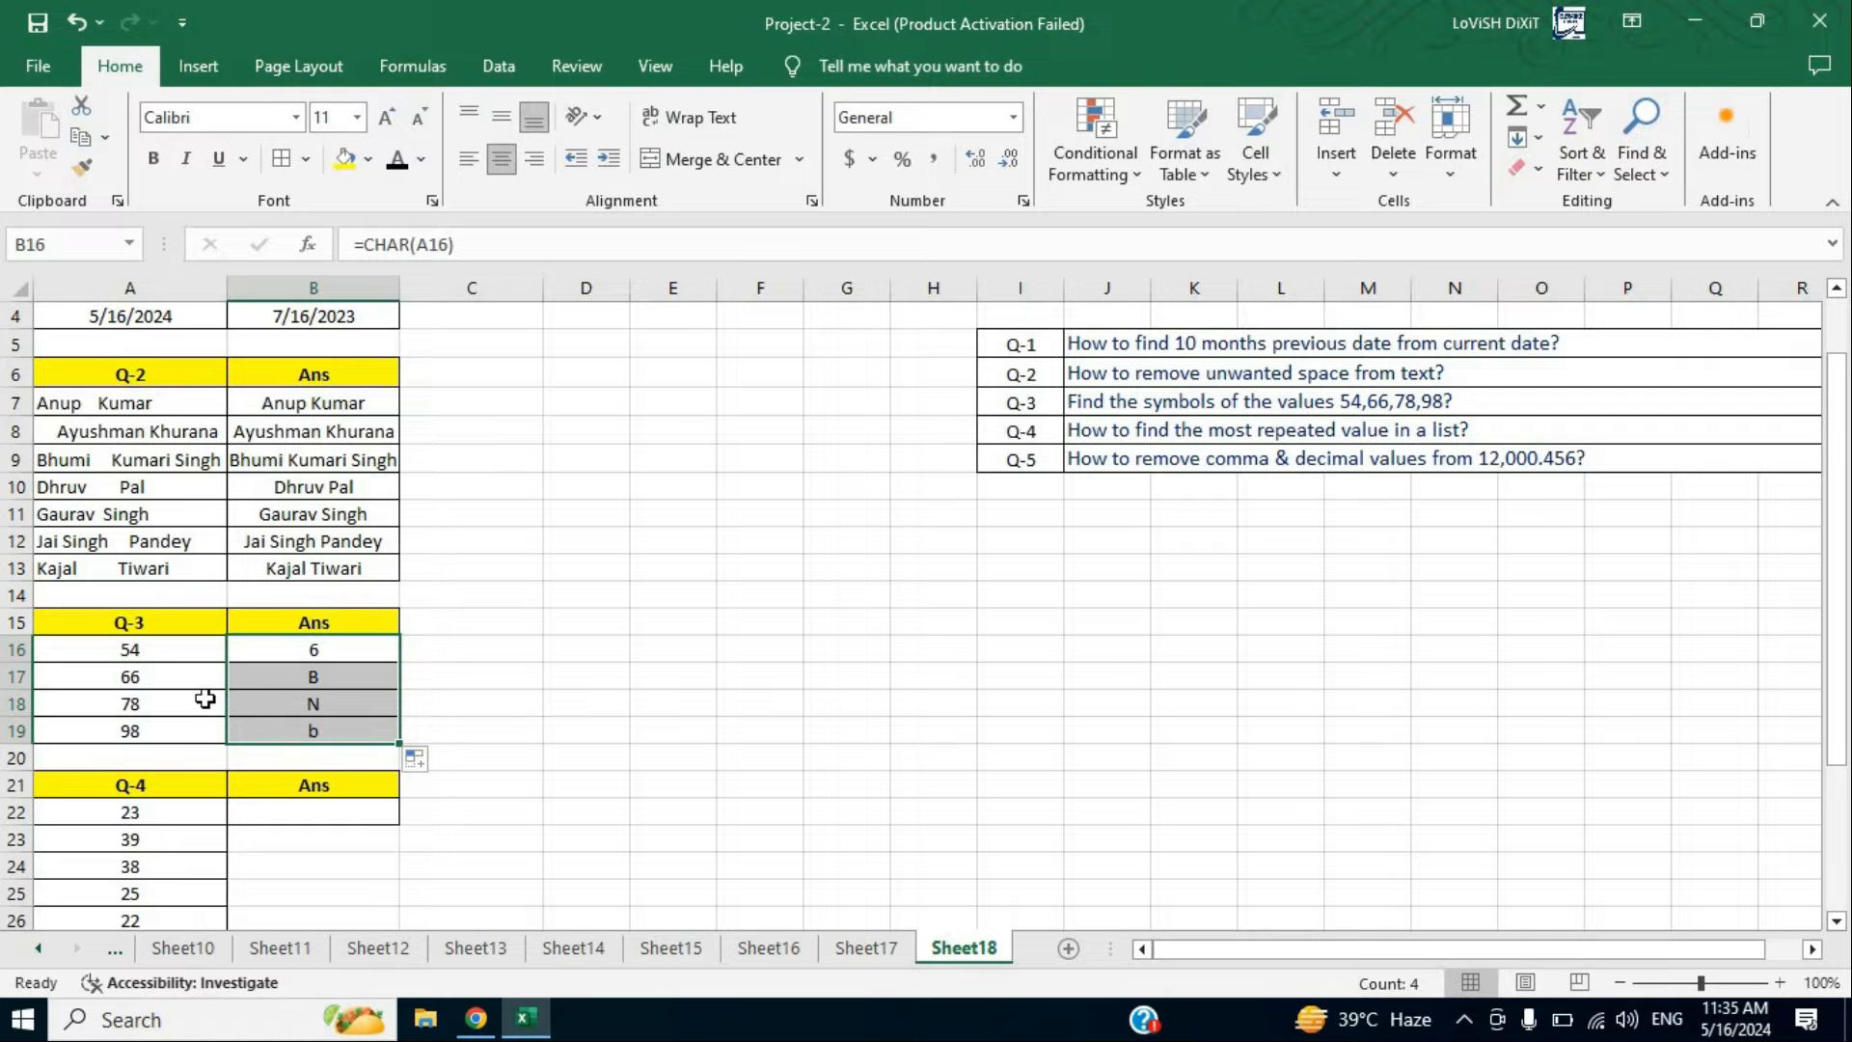
pyautogui.click(157, 656)
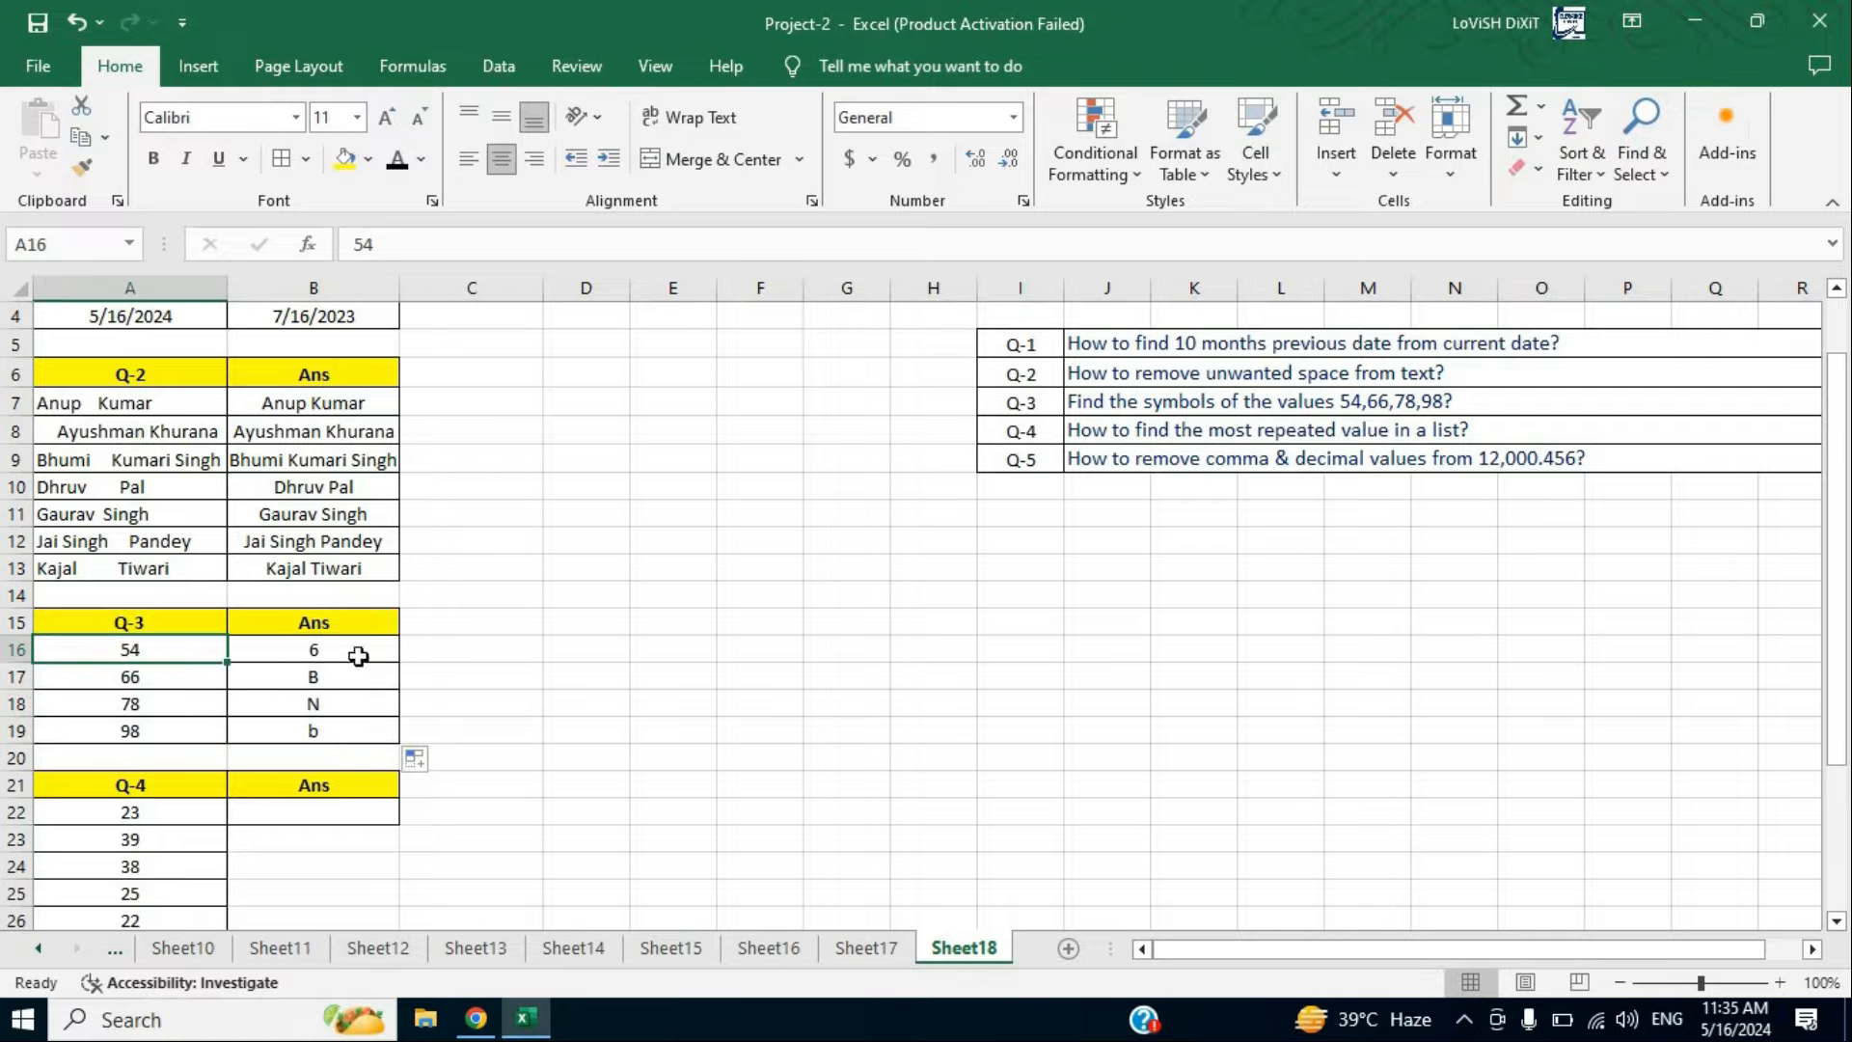
pyautogui.click(361, 649)
pyautogui.click(188, 680)
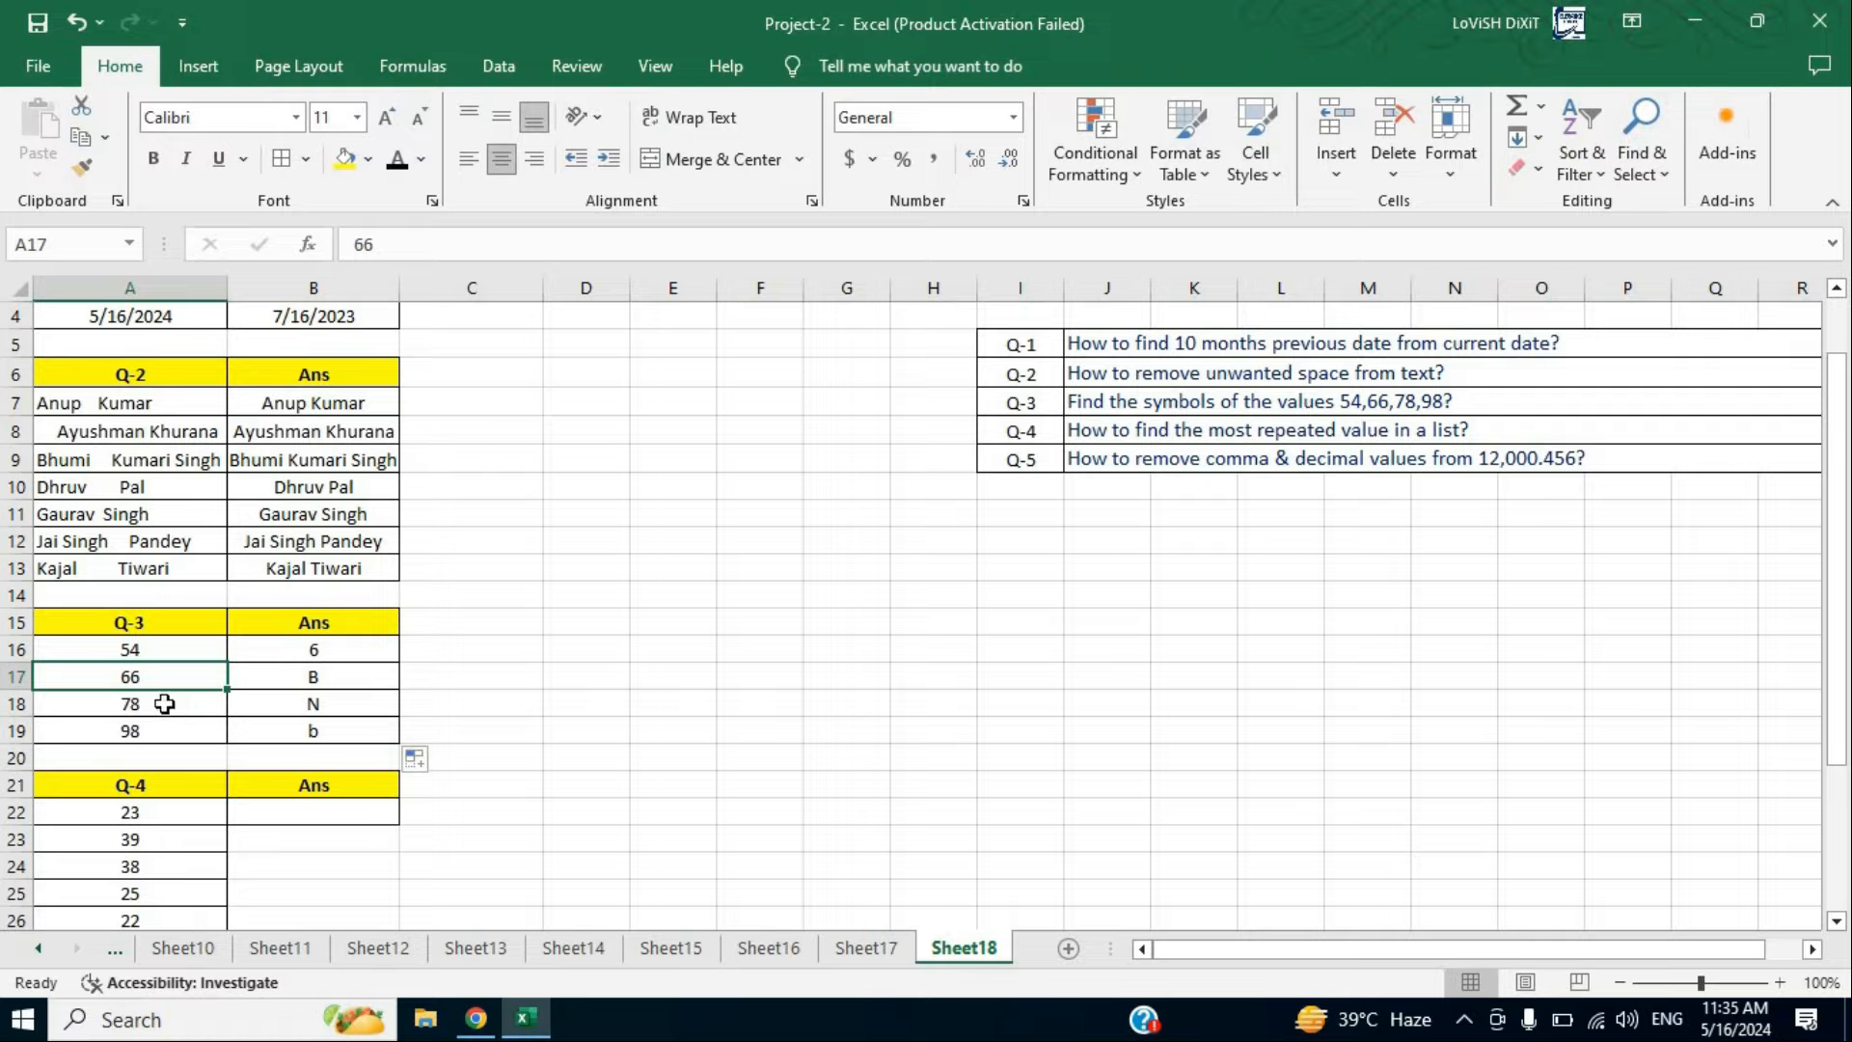
pyautogui.click(331, 707)
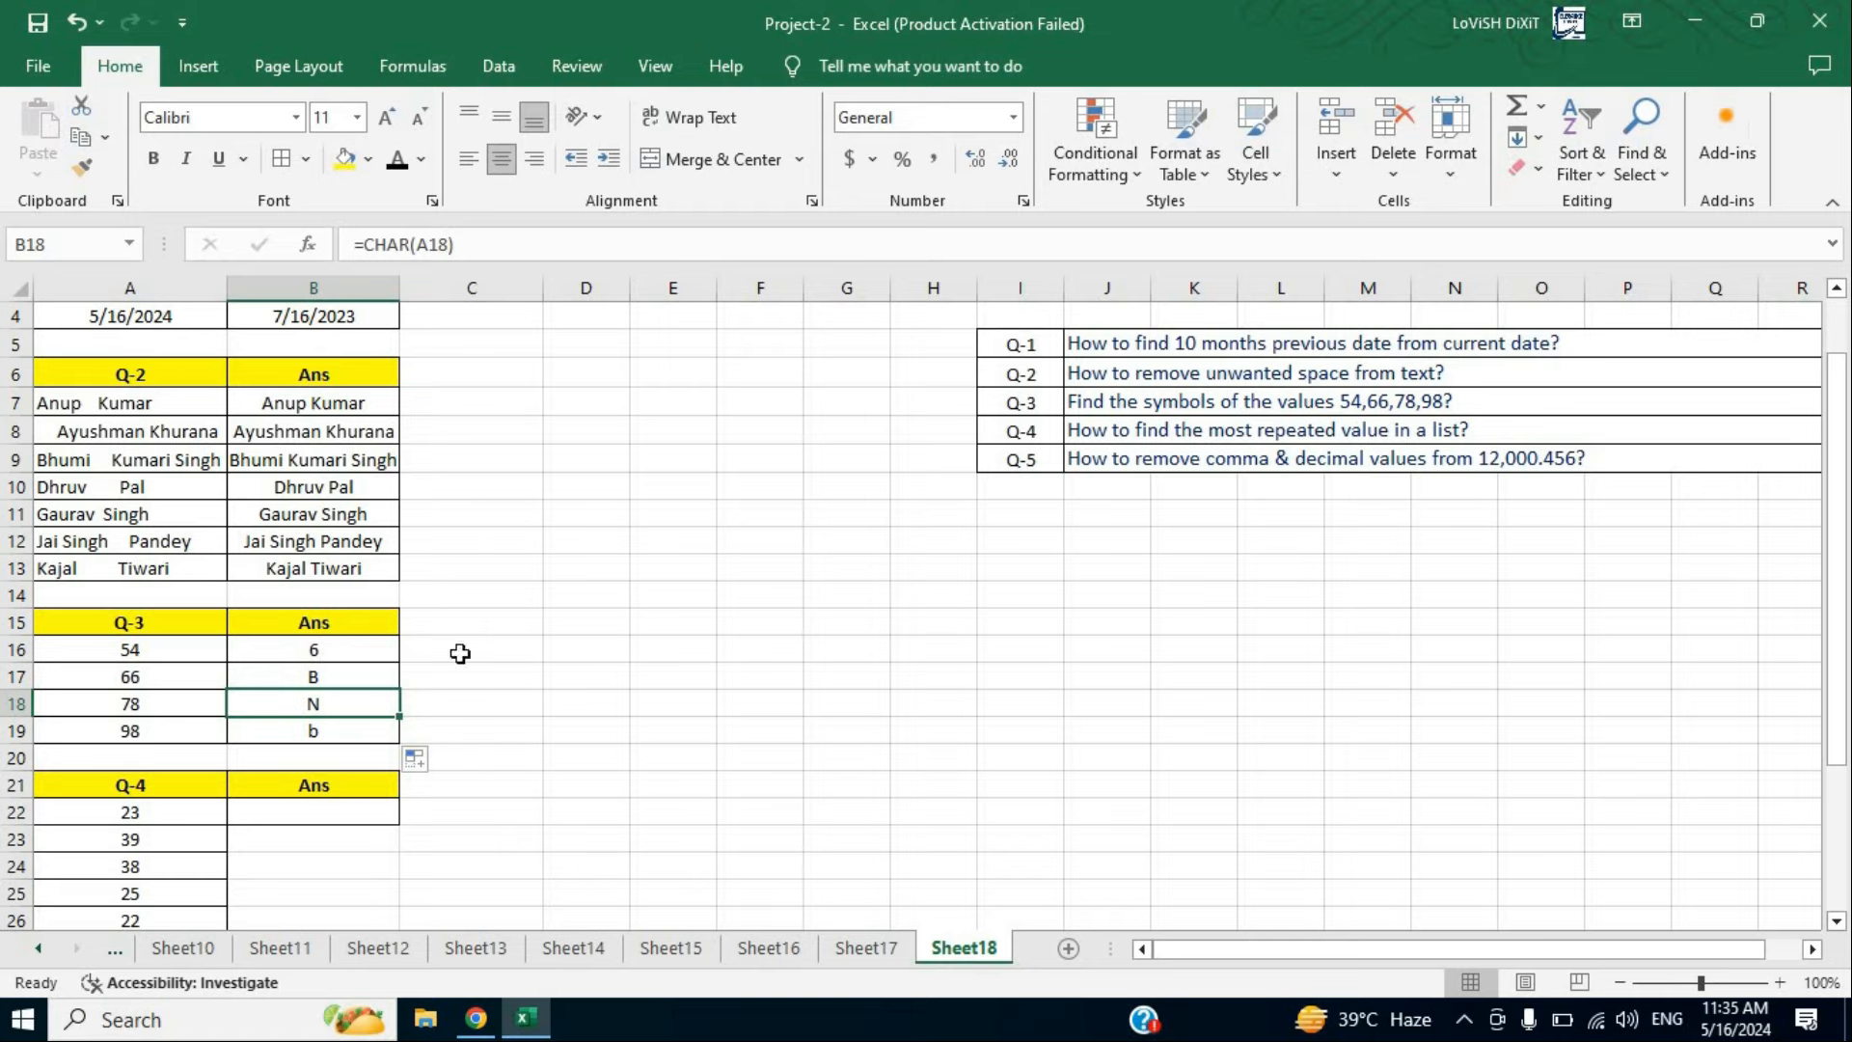
pyautogui.scroll(1, 1243, 544)
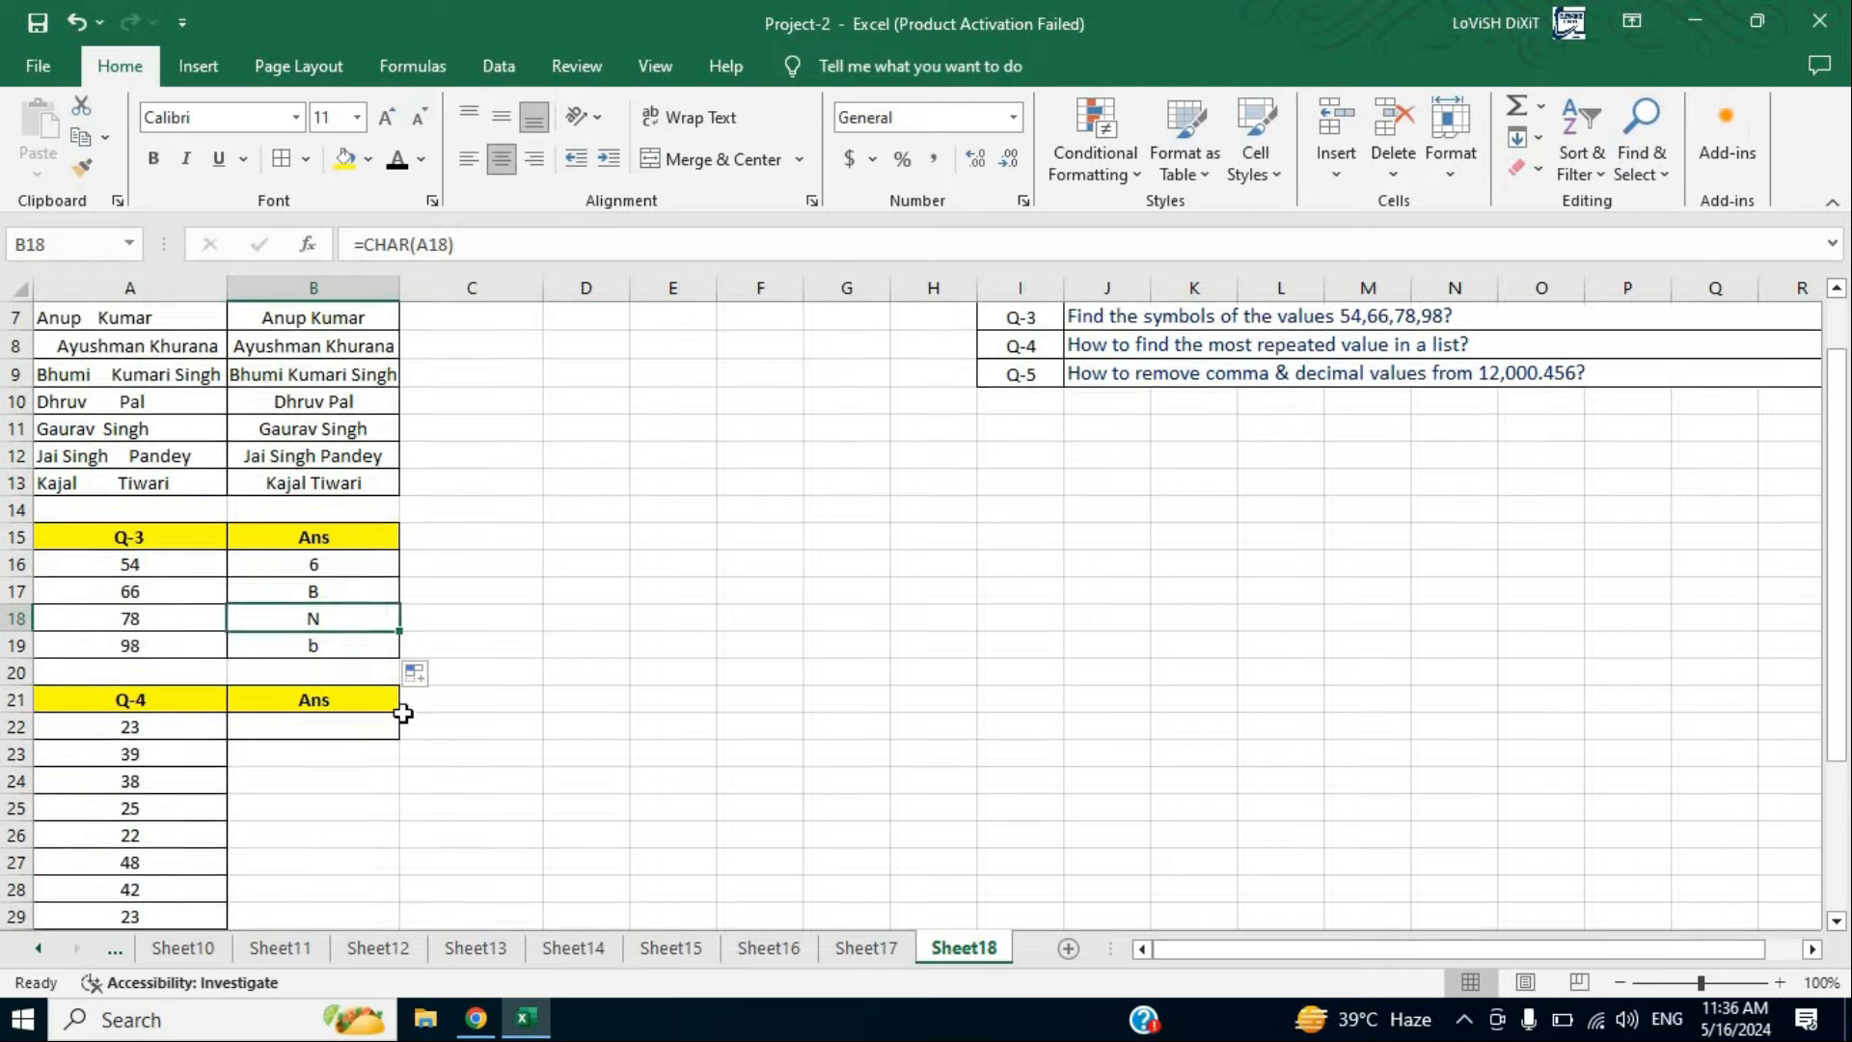
# Find the most repeated value in the Q-4 list with =MODE(A22:A31) in B22, and check the repeated entries in the list.
pyautogui.scroll(-4, 421, 709)
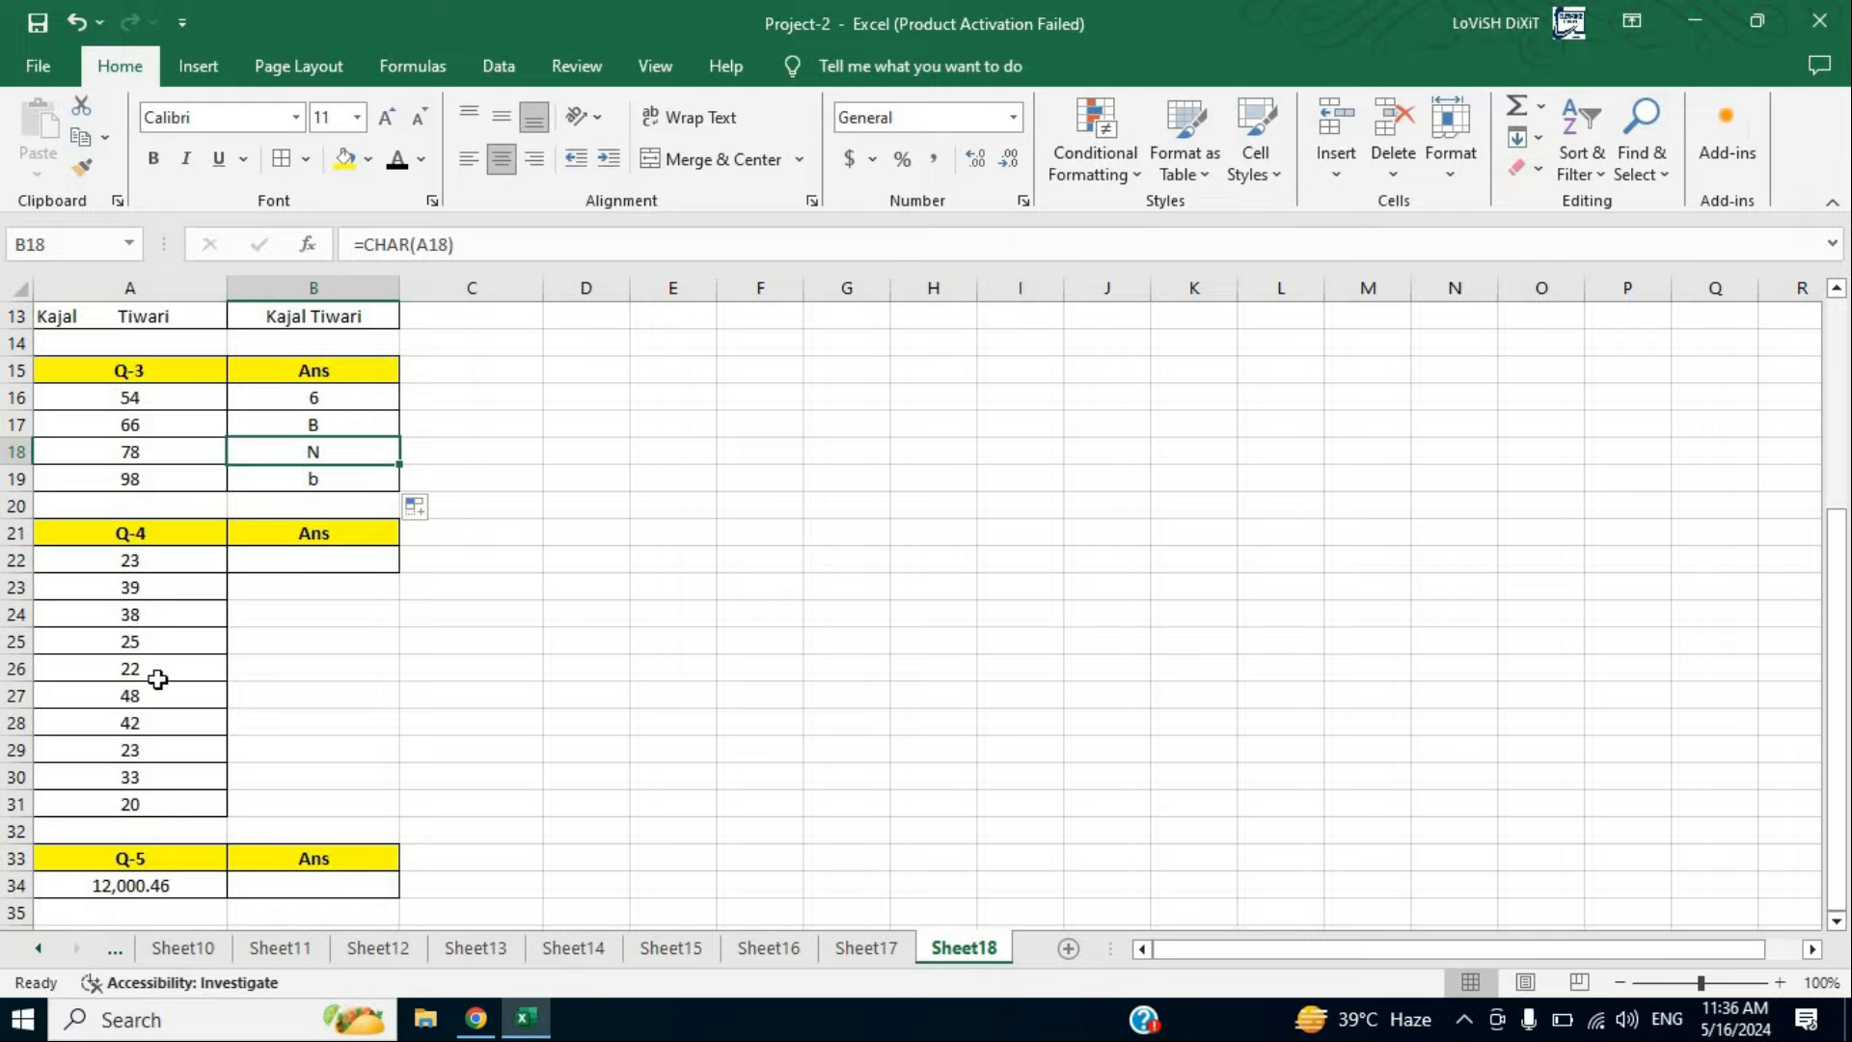
pyautogui.click(287, 562)
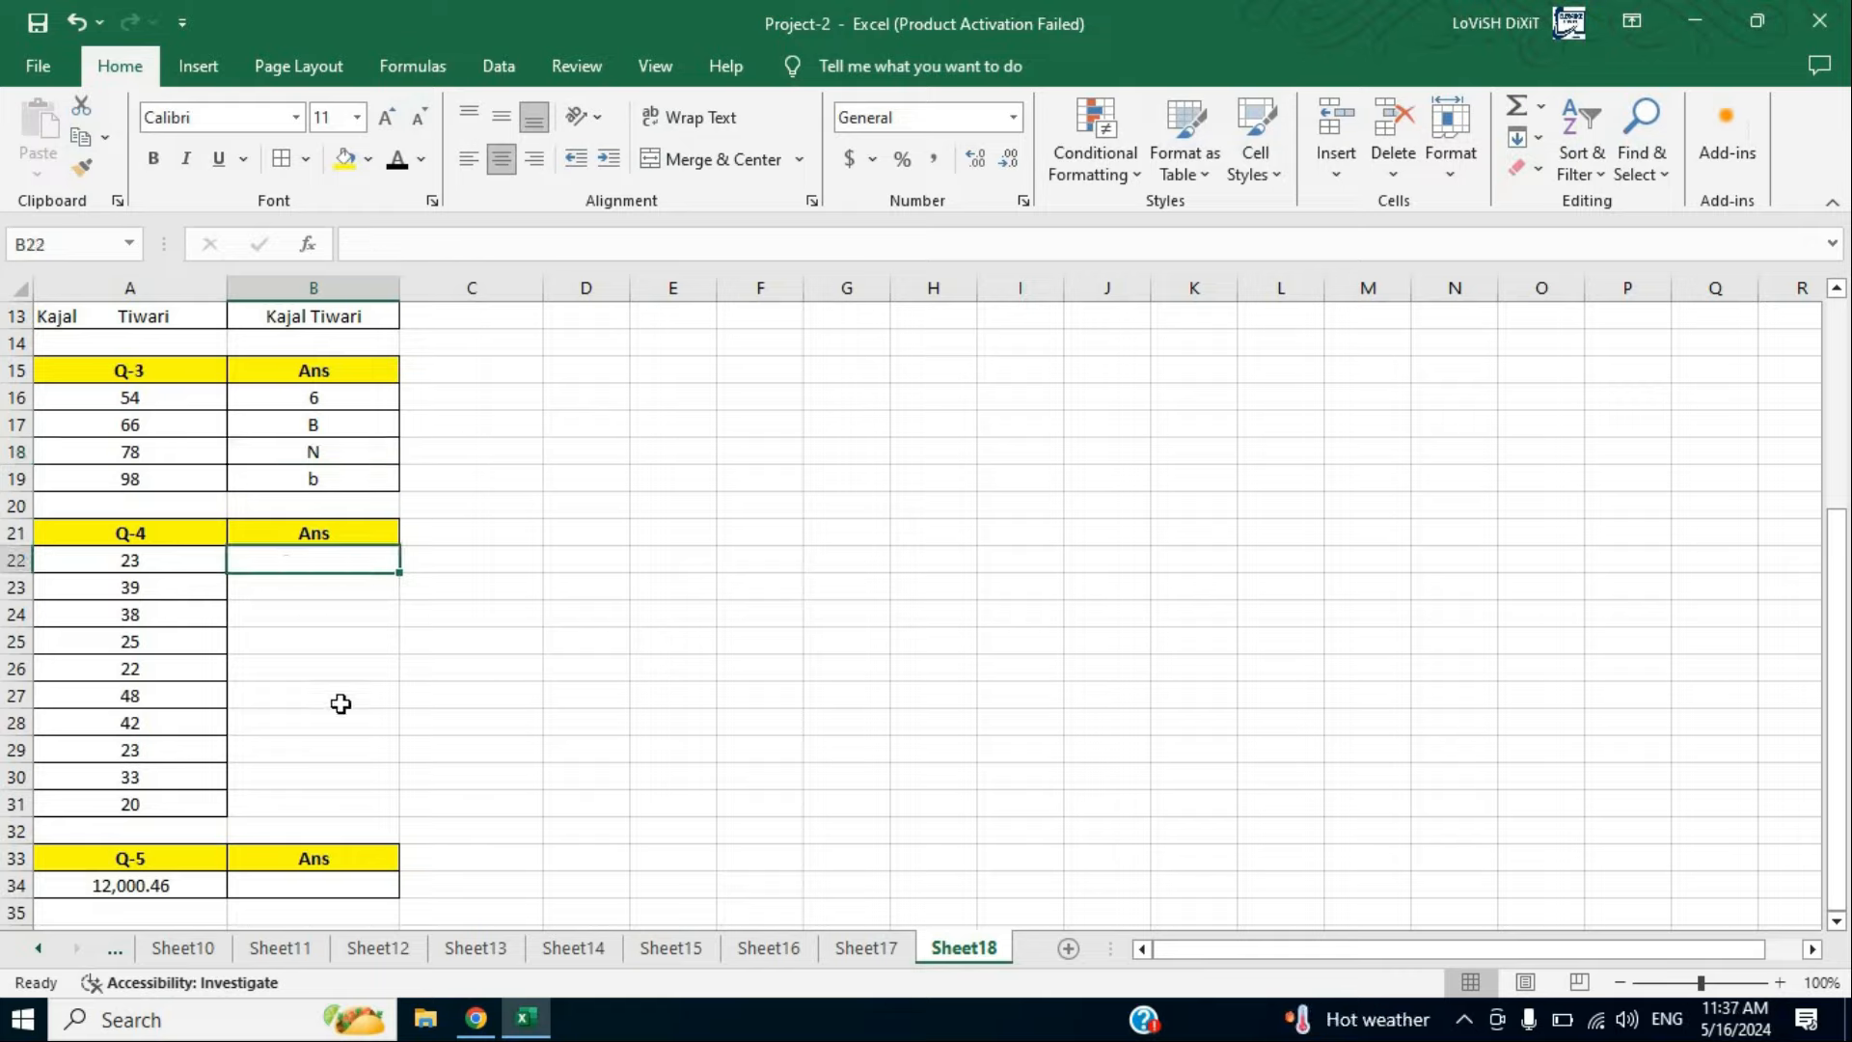
pyautogui.write('=mode')
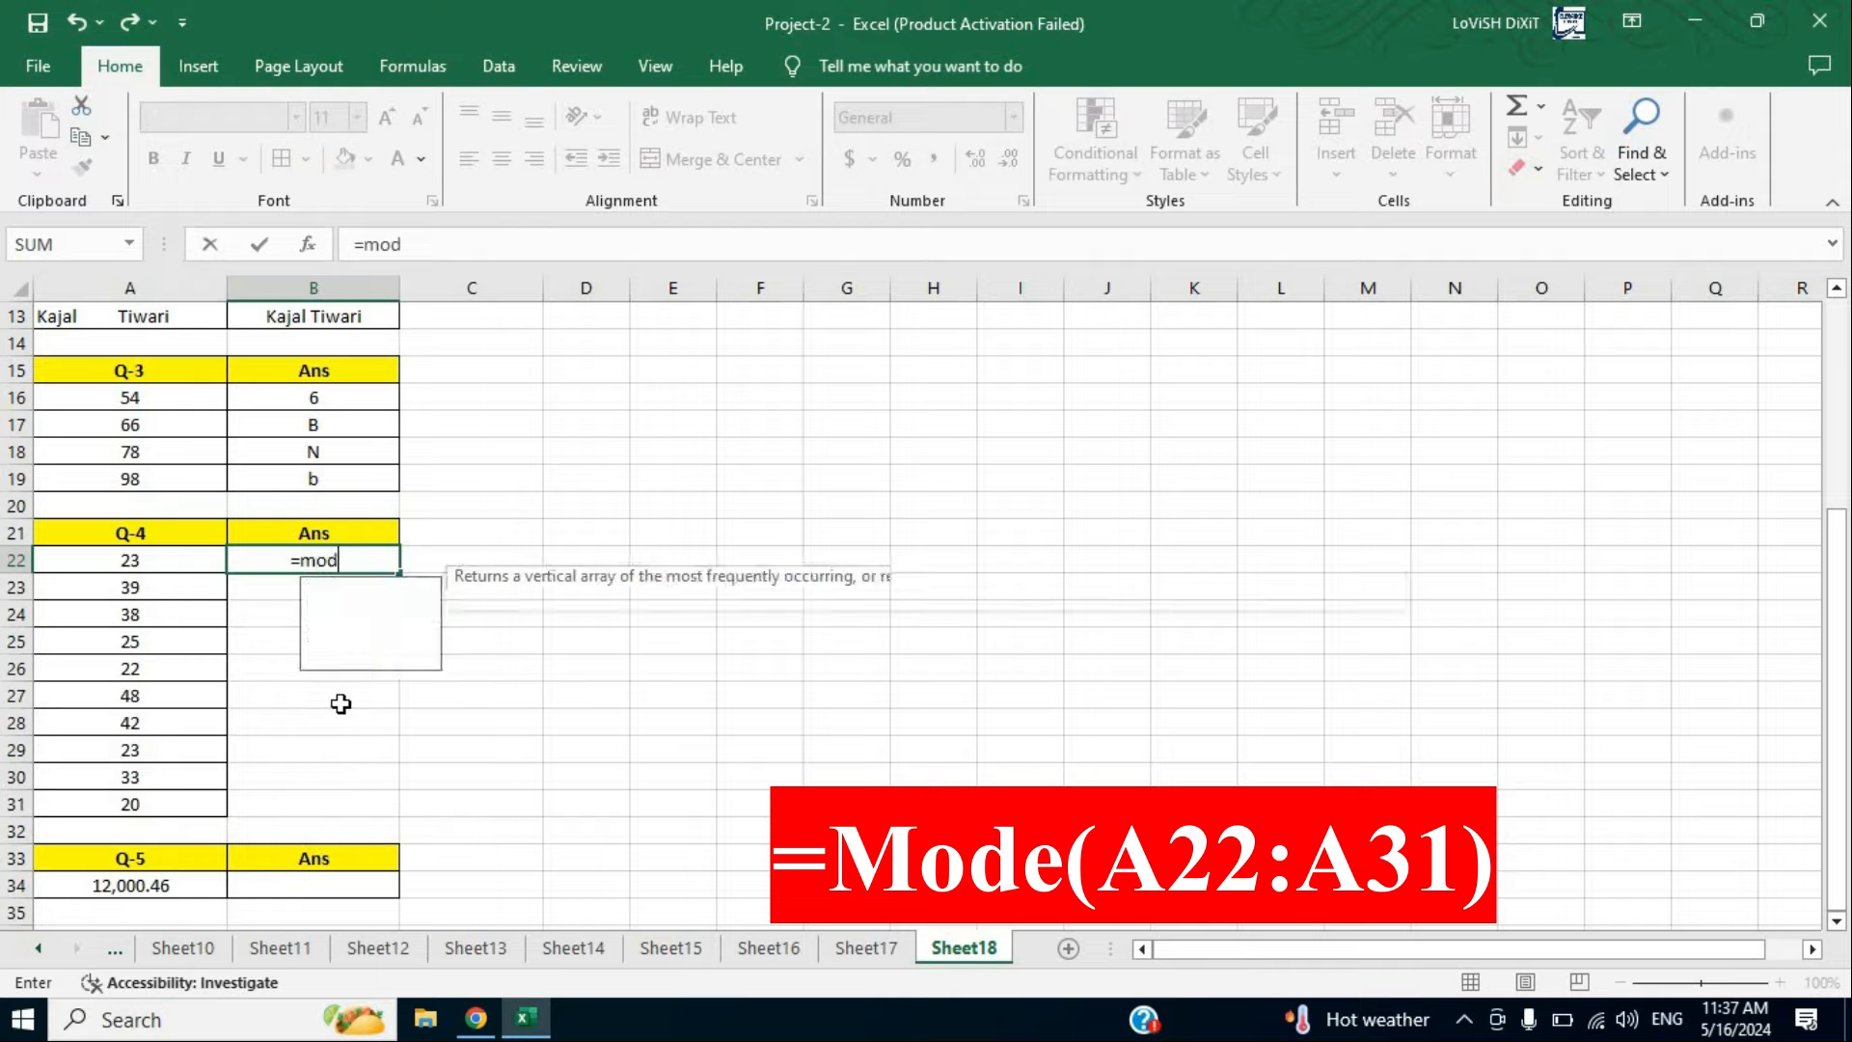
pyautogui.press('Down')
pyautogui.press('Down')
pyautogui.press('Tab')
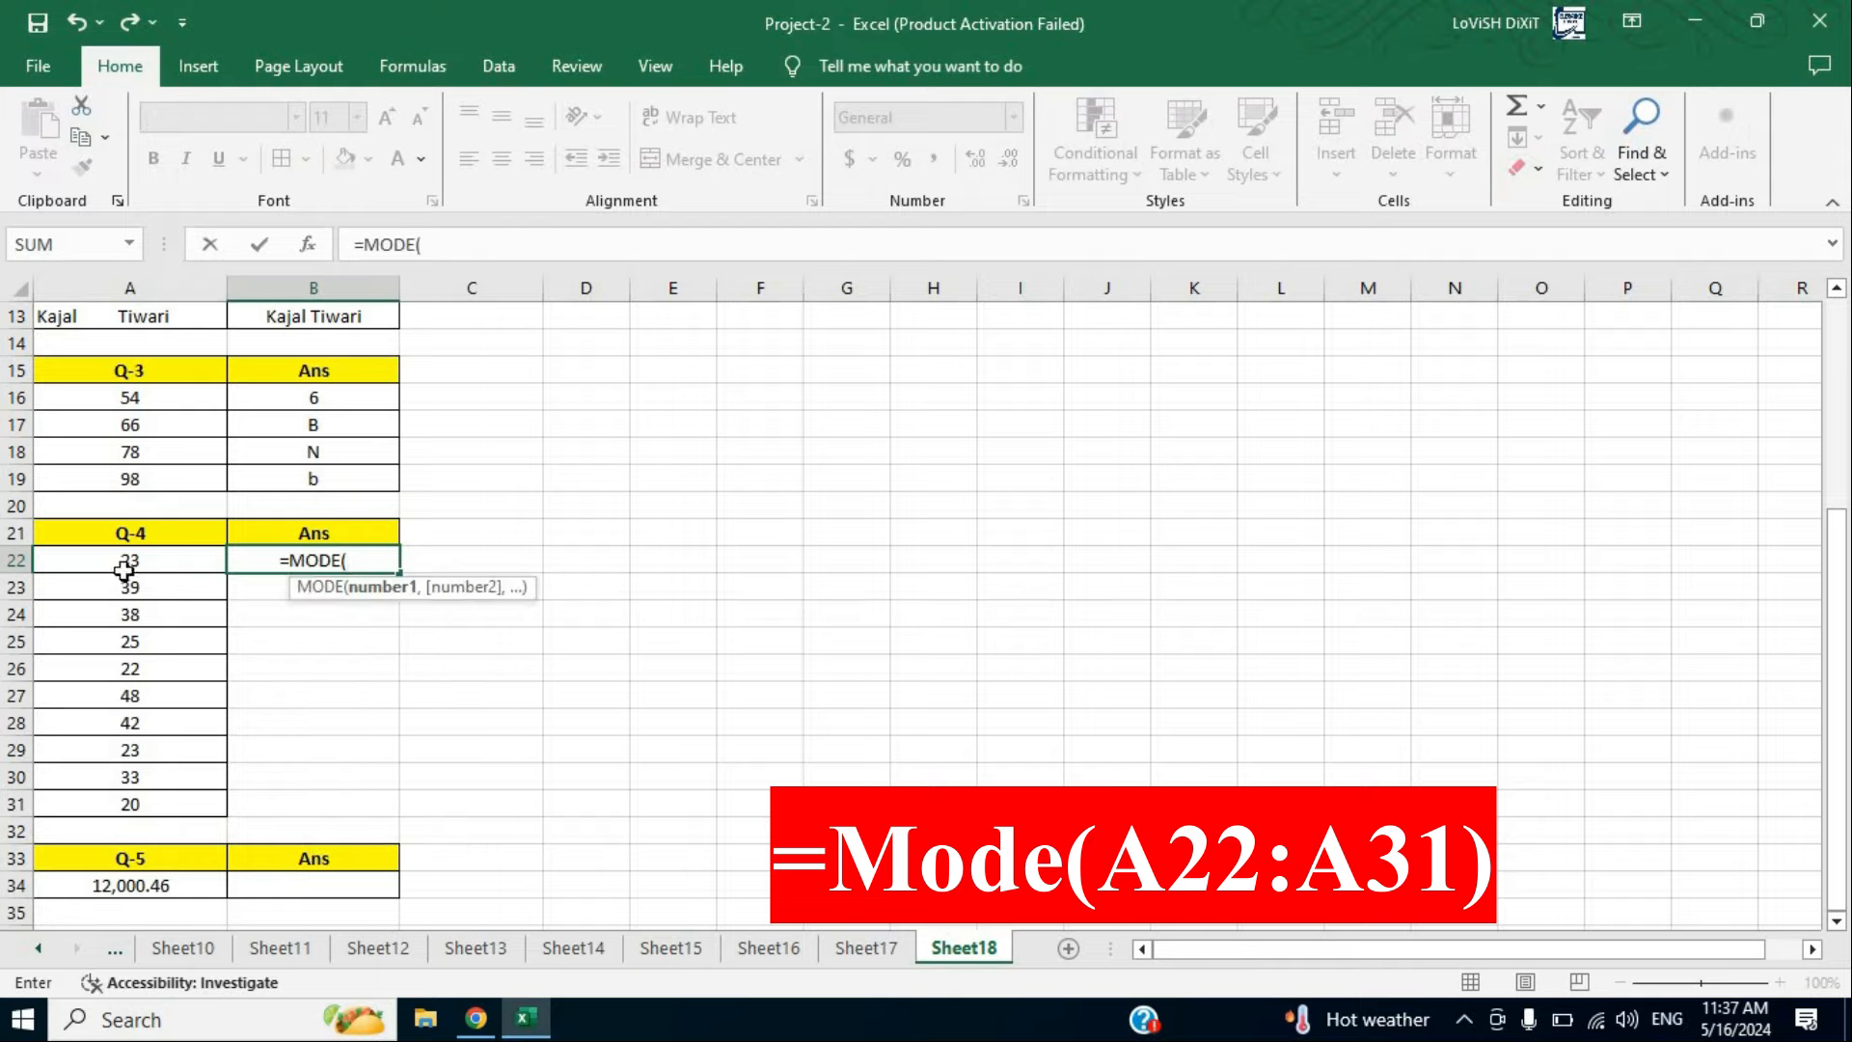
pyautogui.moveTo(160, 559); pyautogui.dragTo(165, 793)
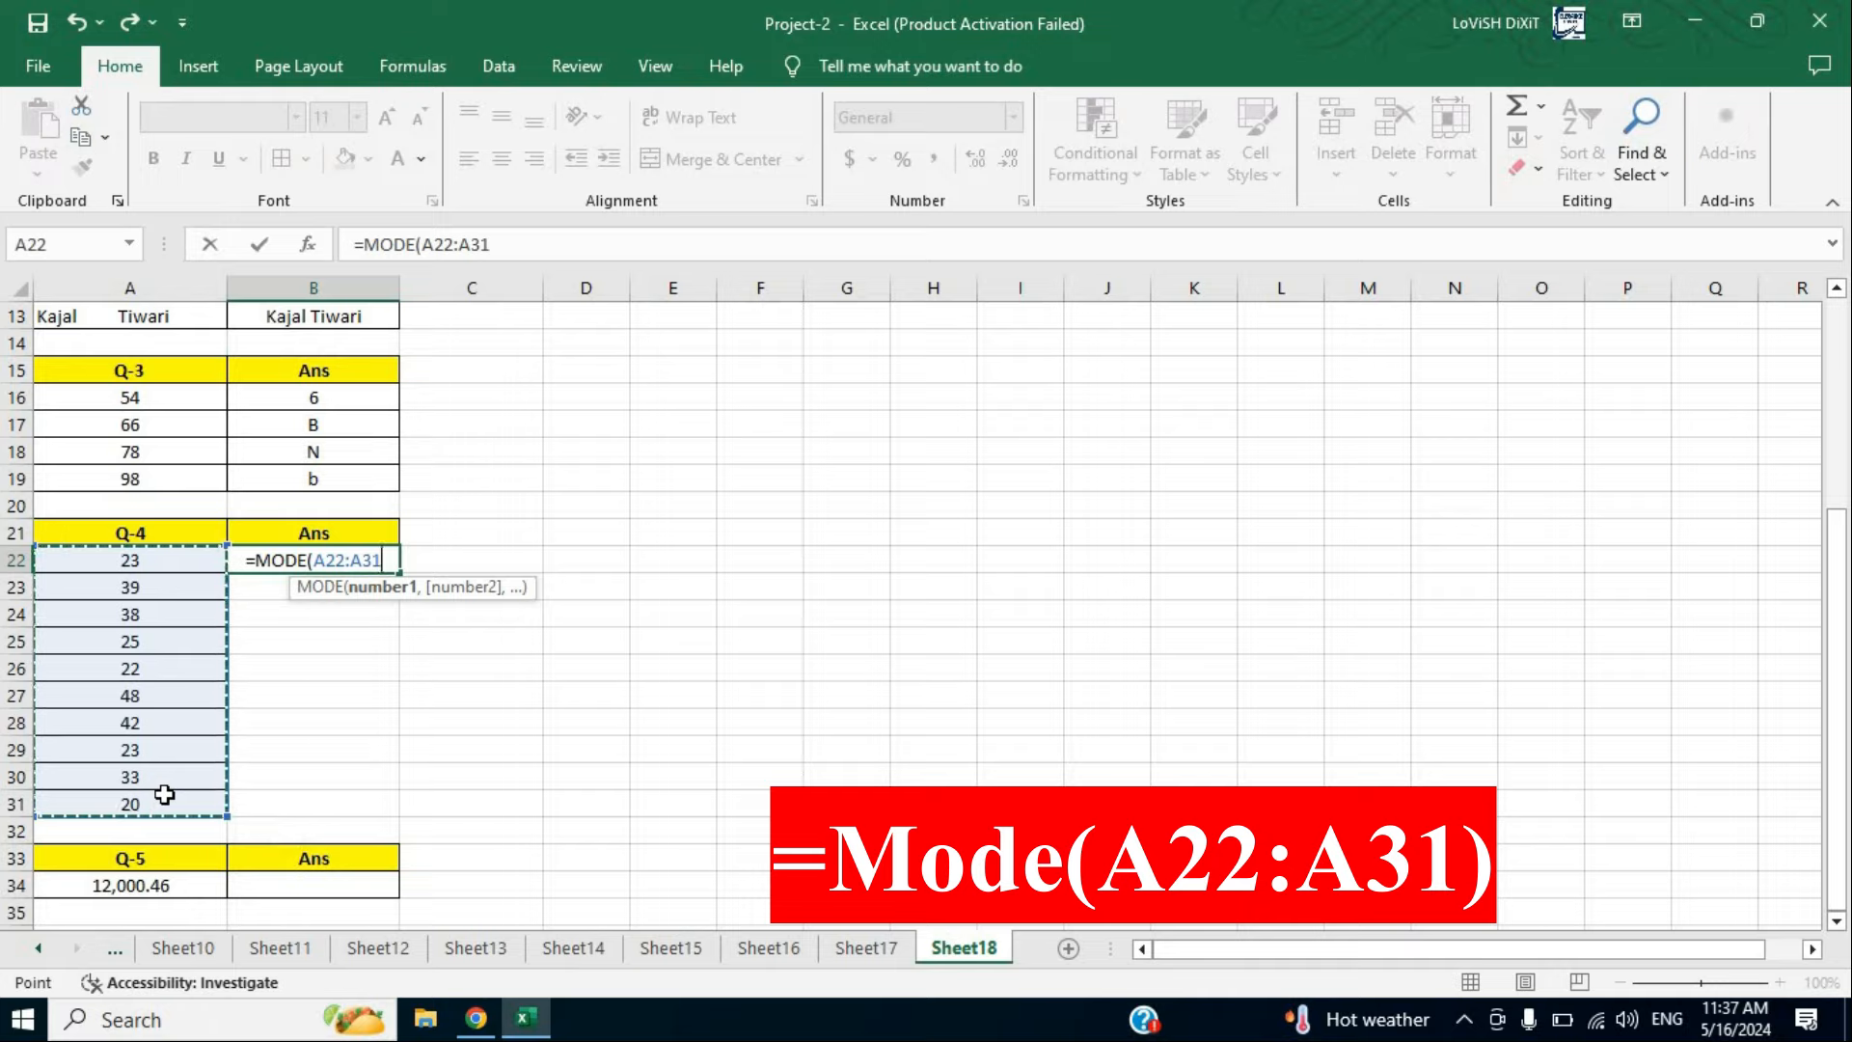
pyautogui.write(')')
pyautogui.press('Return')
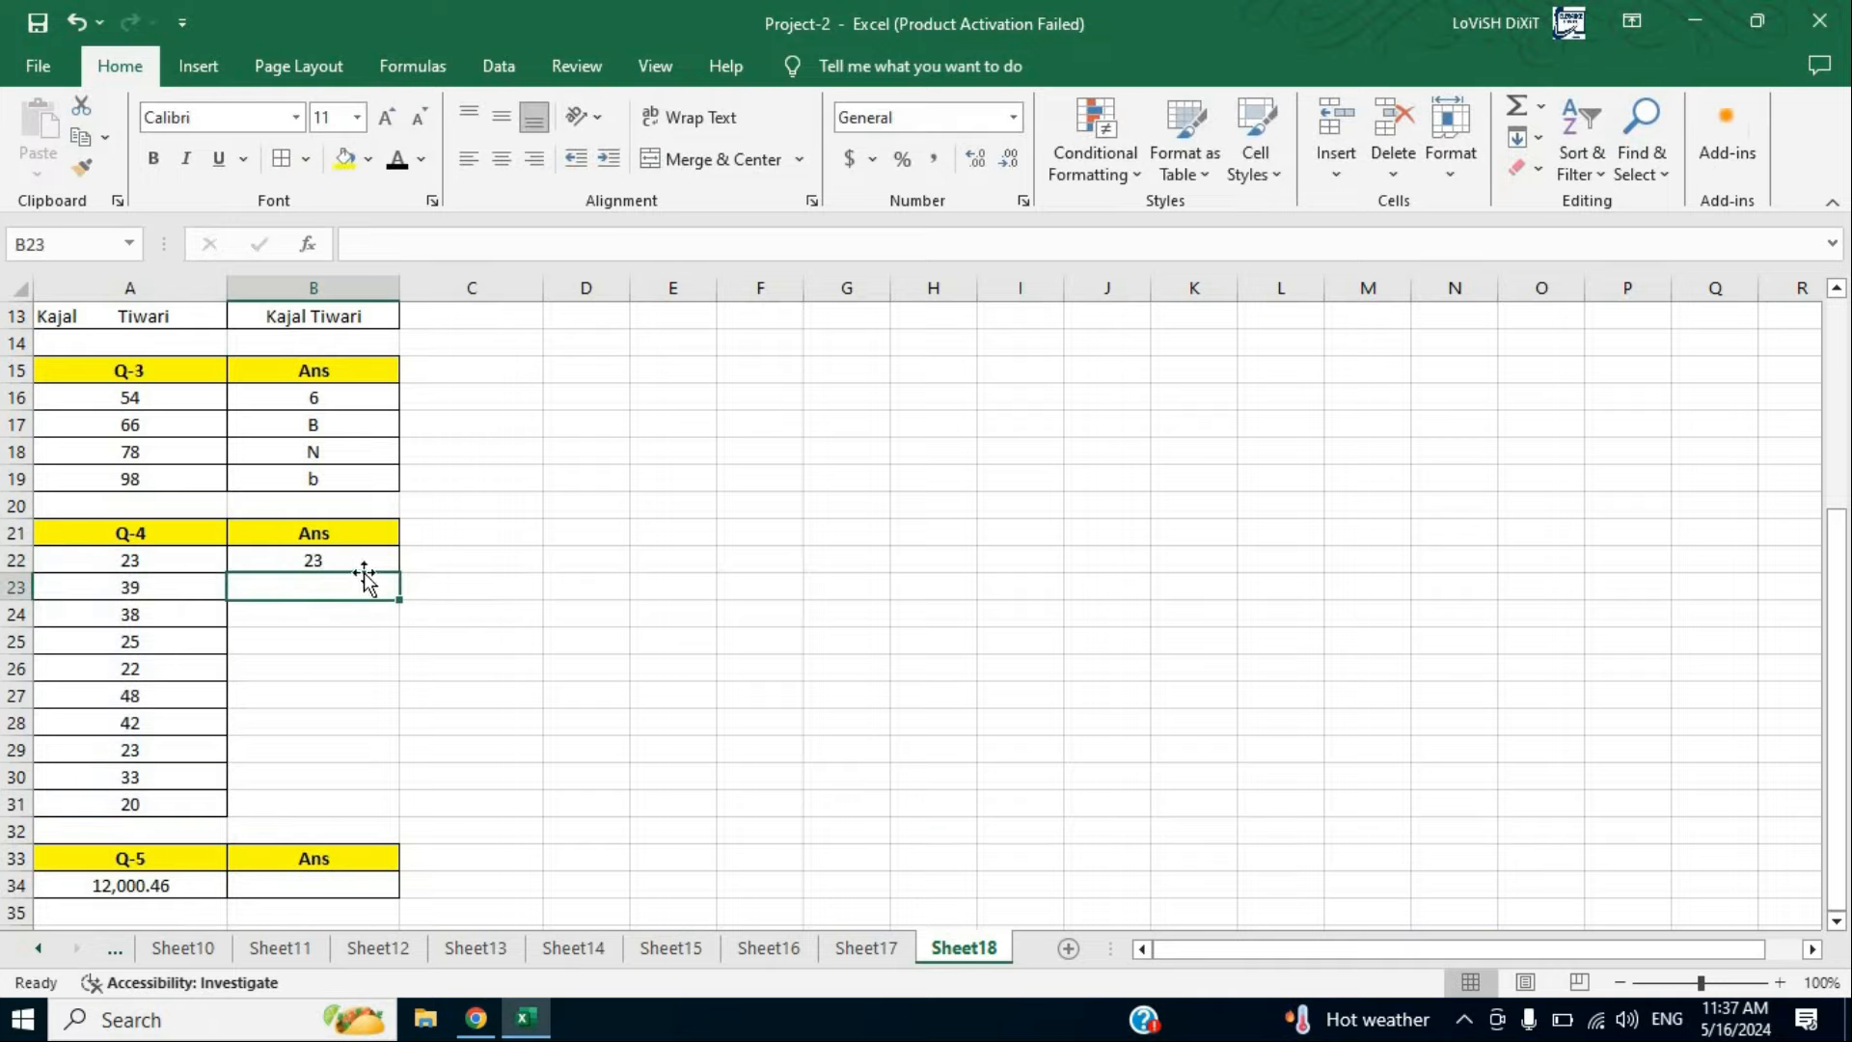
pyautogui.click(159, 558)
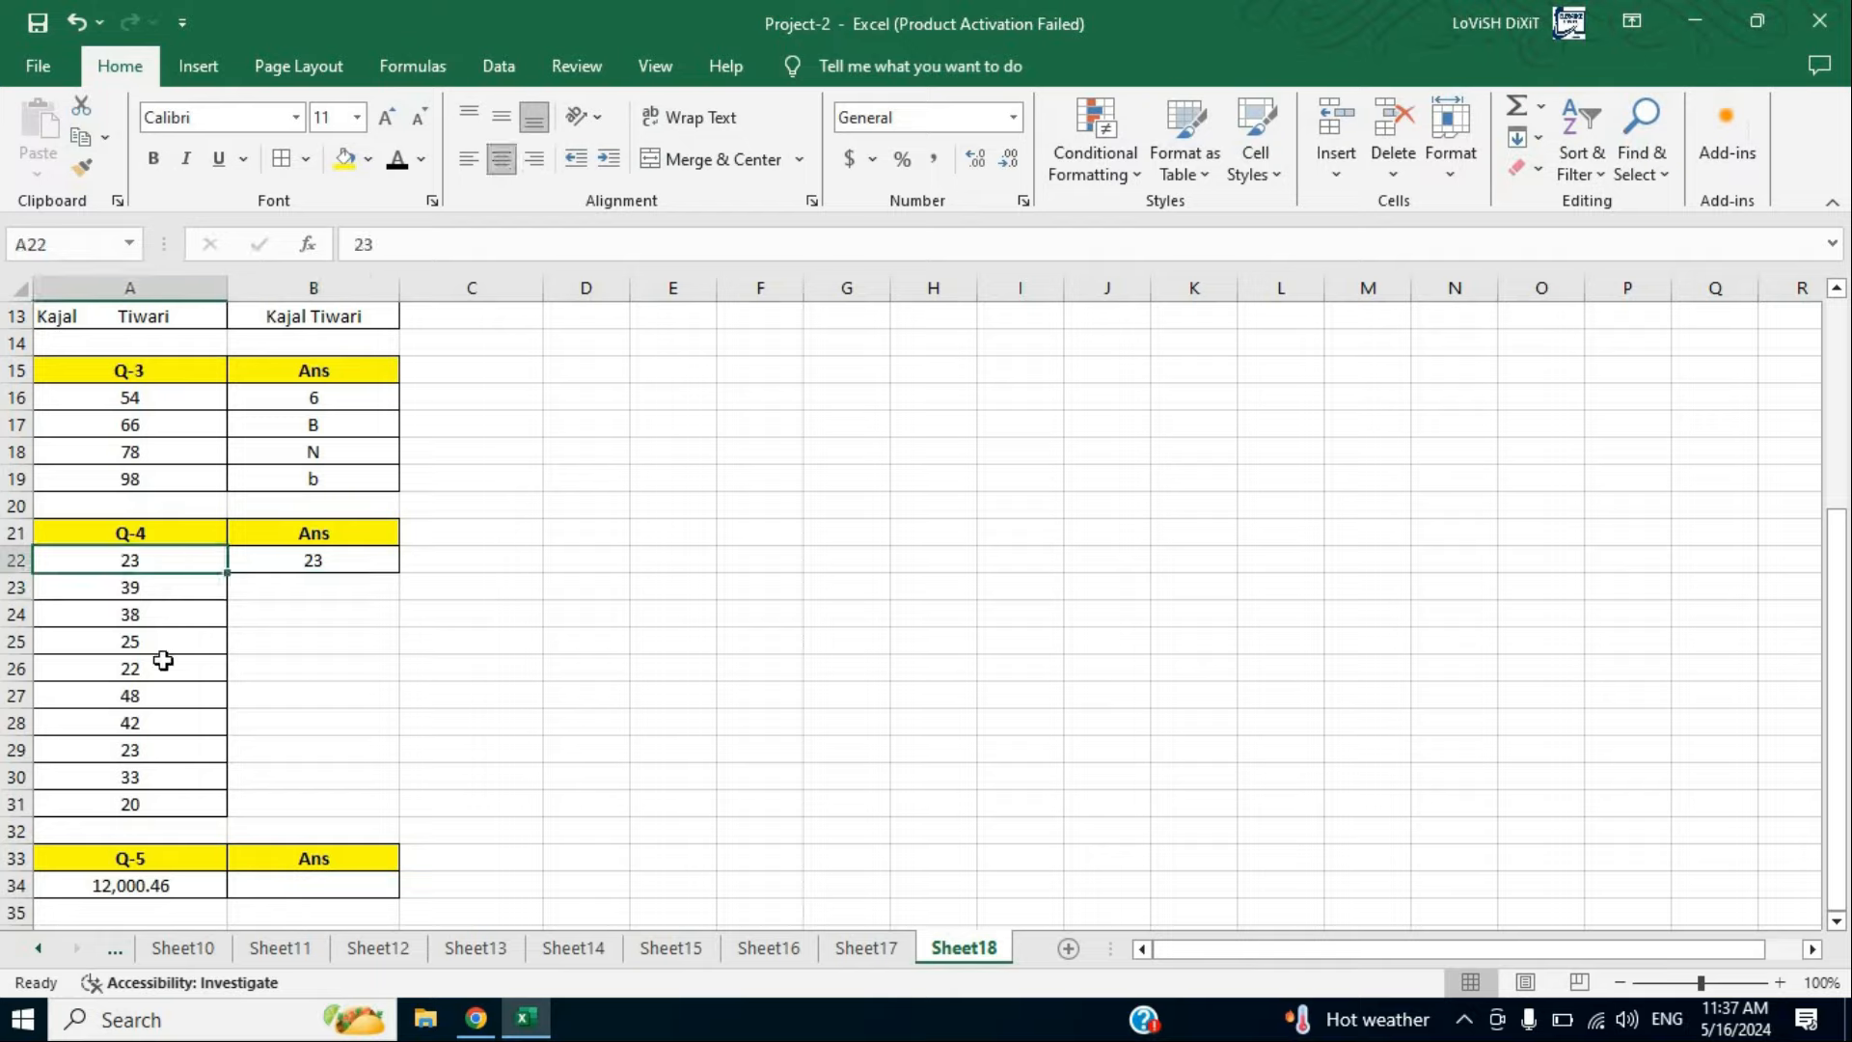
pyautogui.click(143, 753)
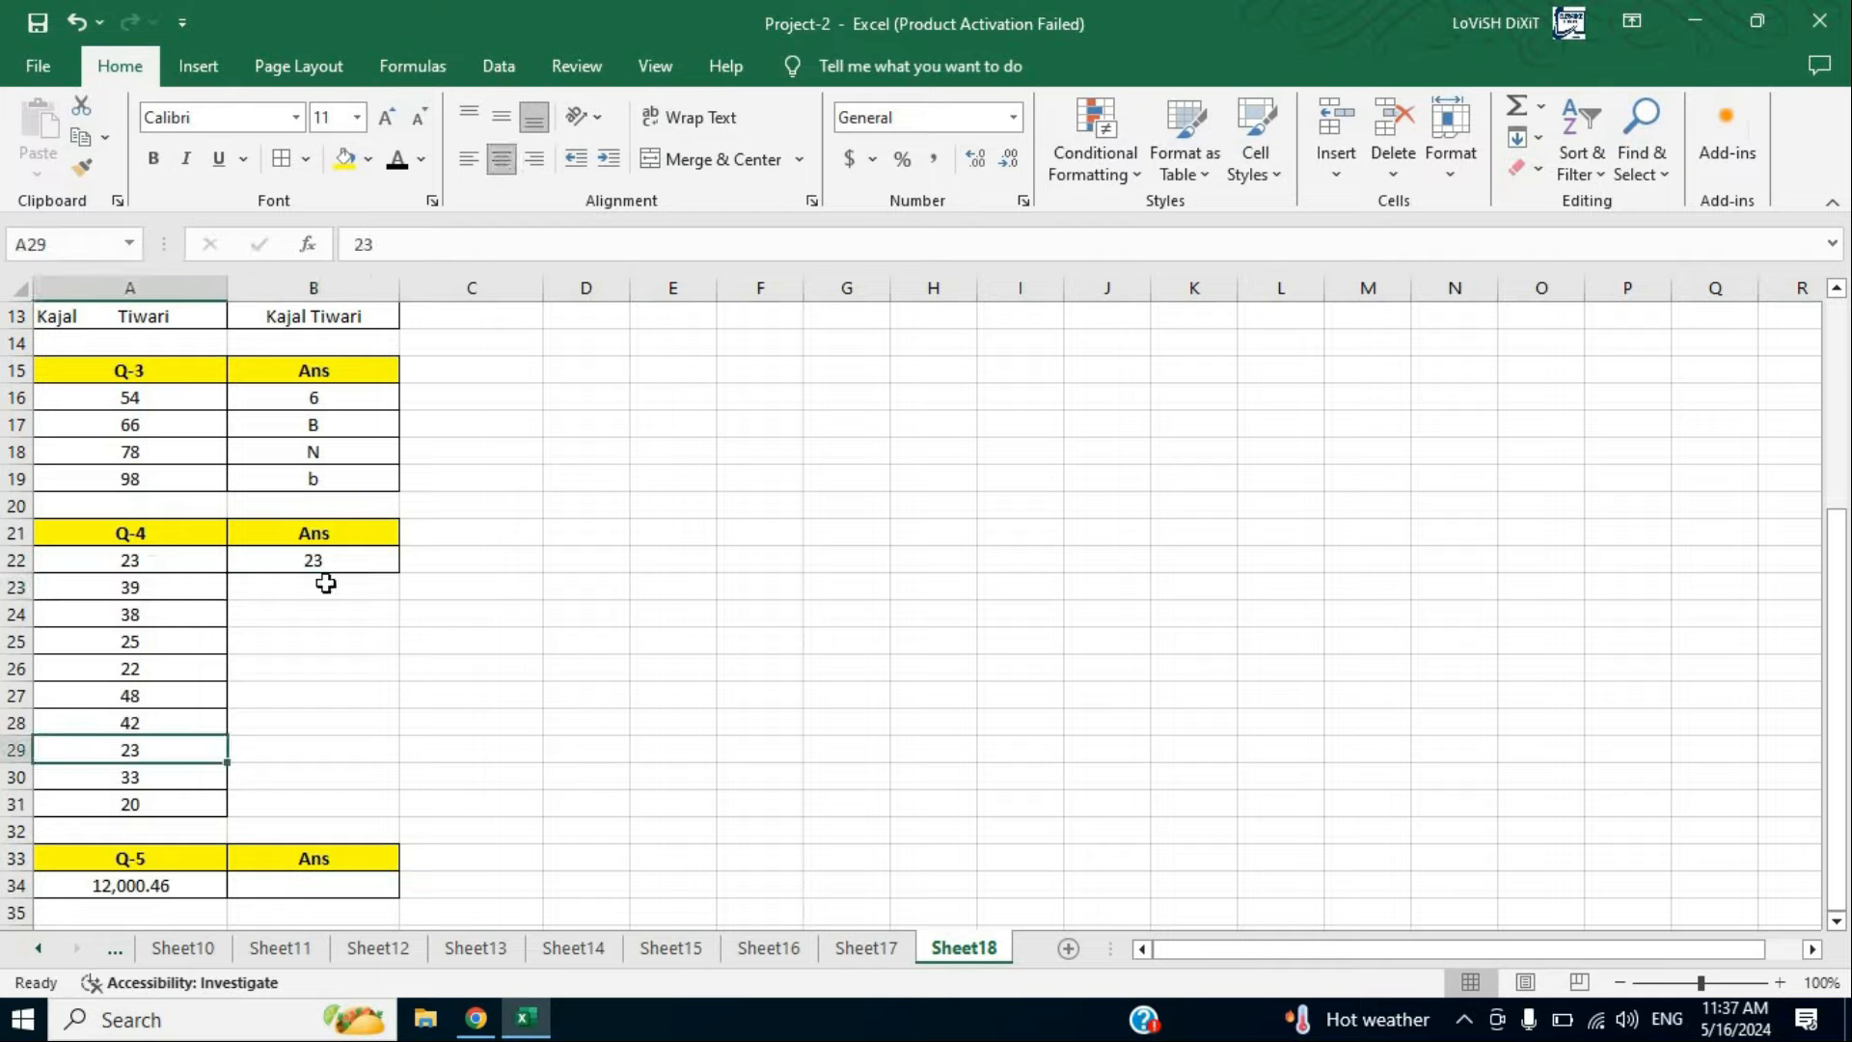
# Change the Q-4 list values in A27 and A29 to 38 and check the MODE answer in B22.
pyautogui.click(150, 690)
pyautogui.write('38')
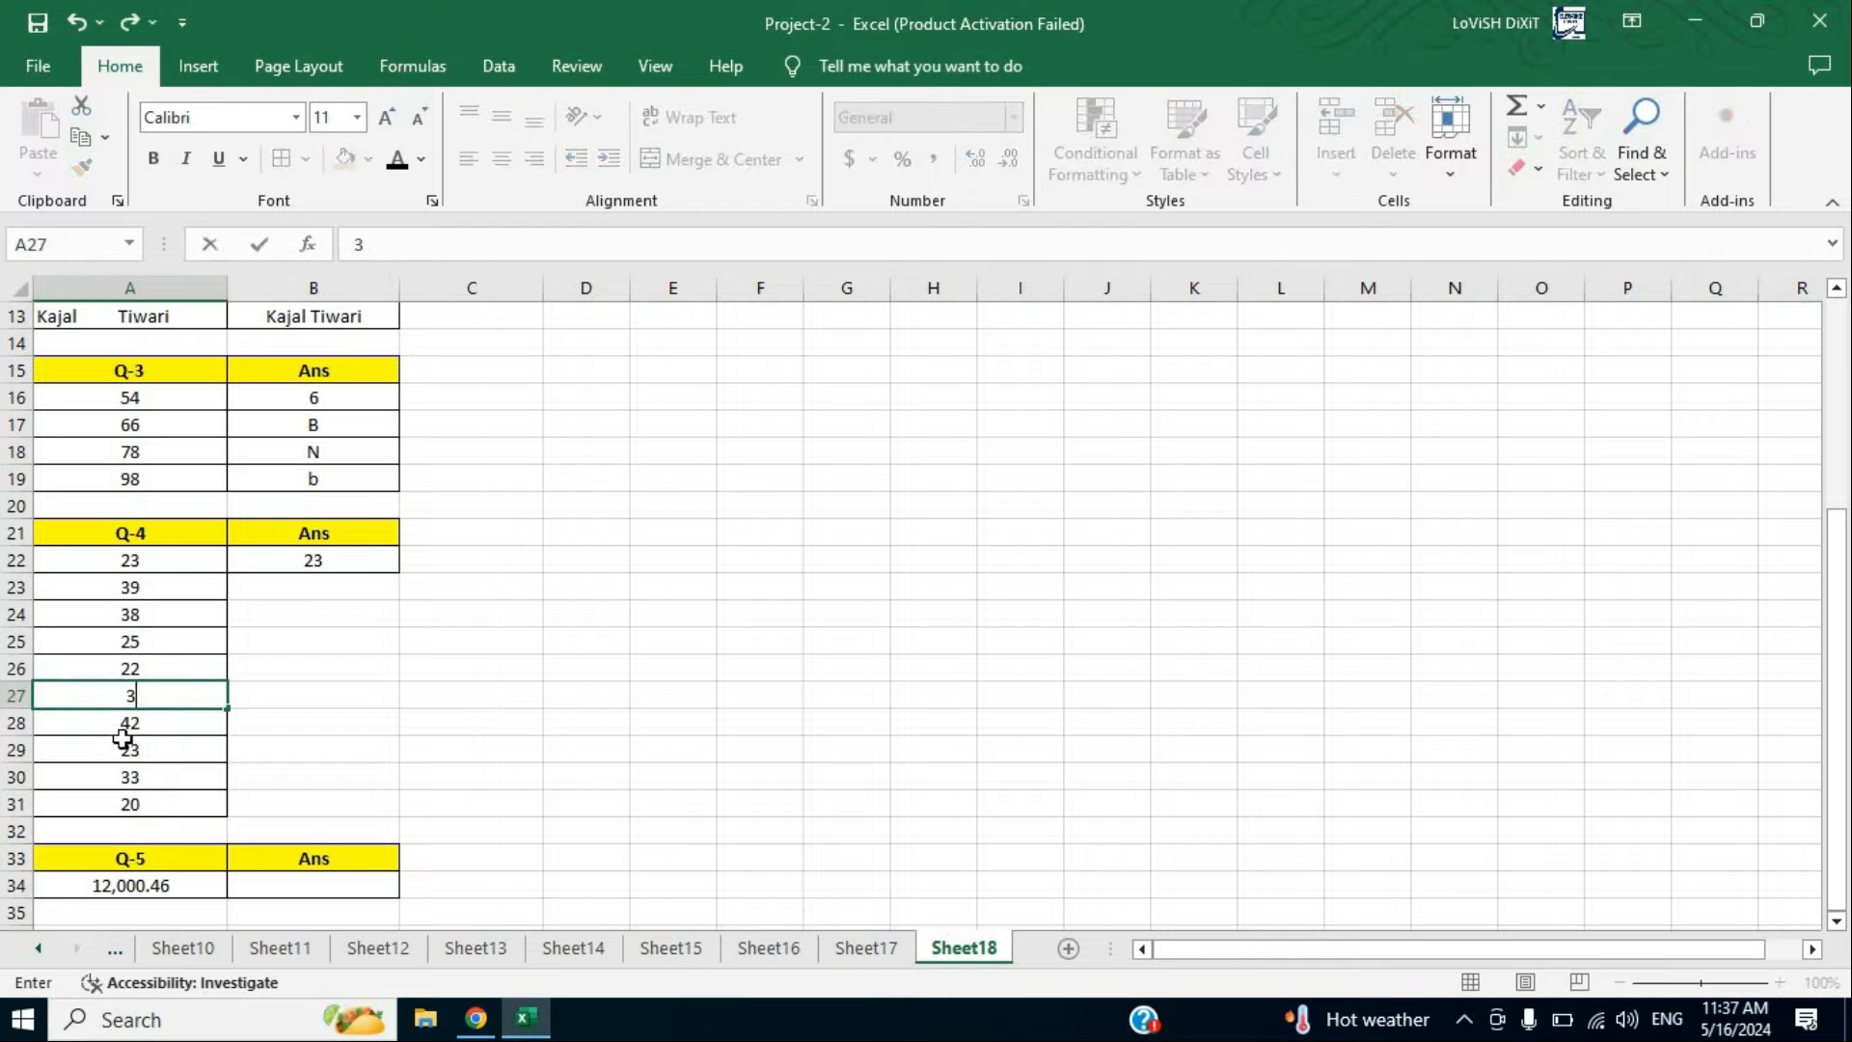
pyautogui.click(181, 749)
pyautogui.write('38')
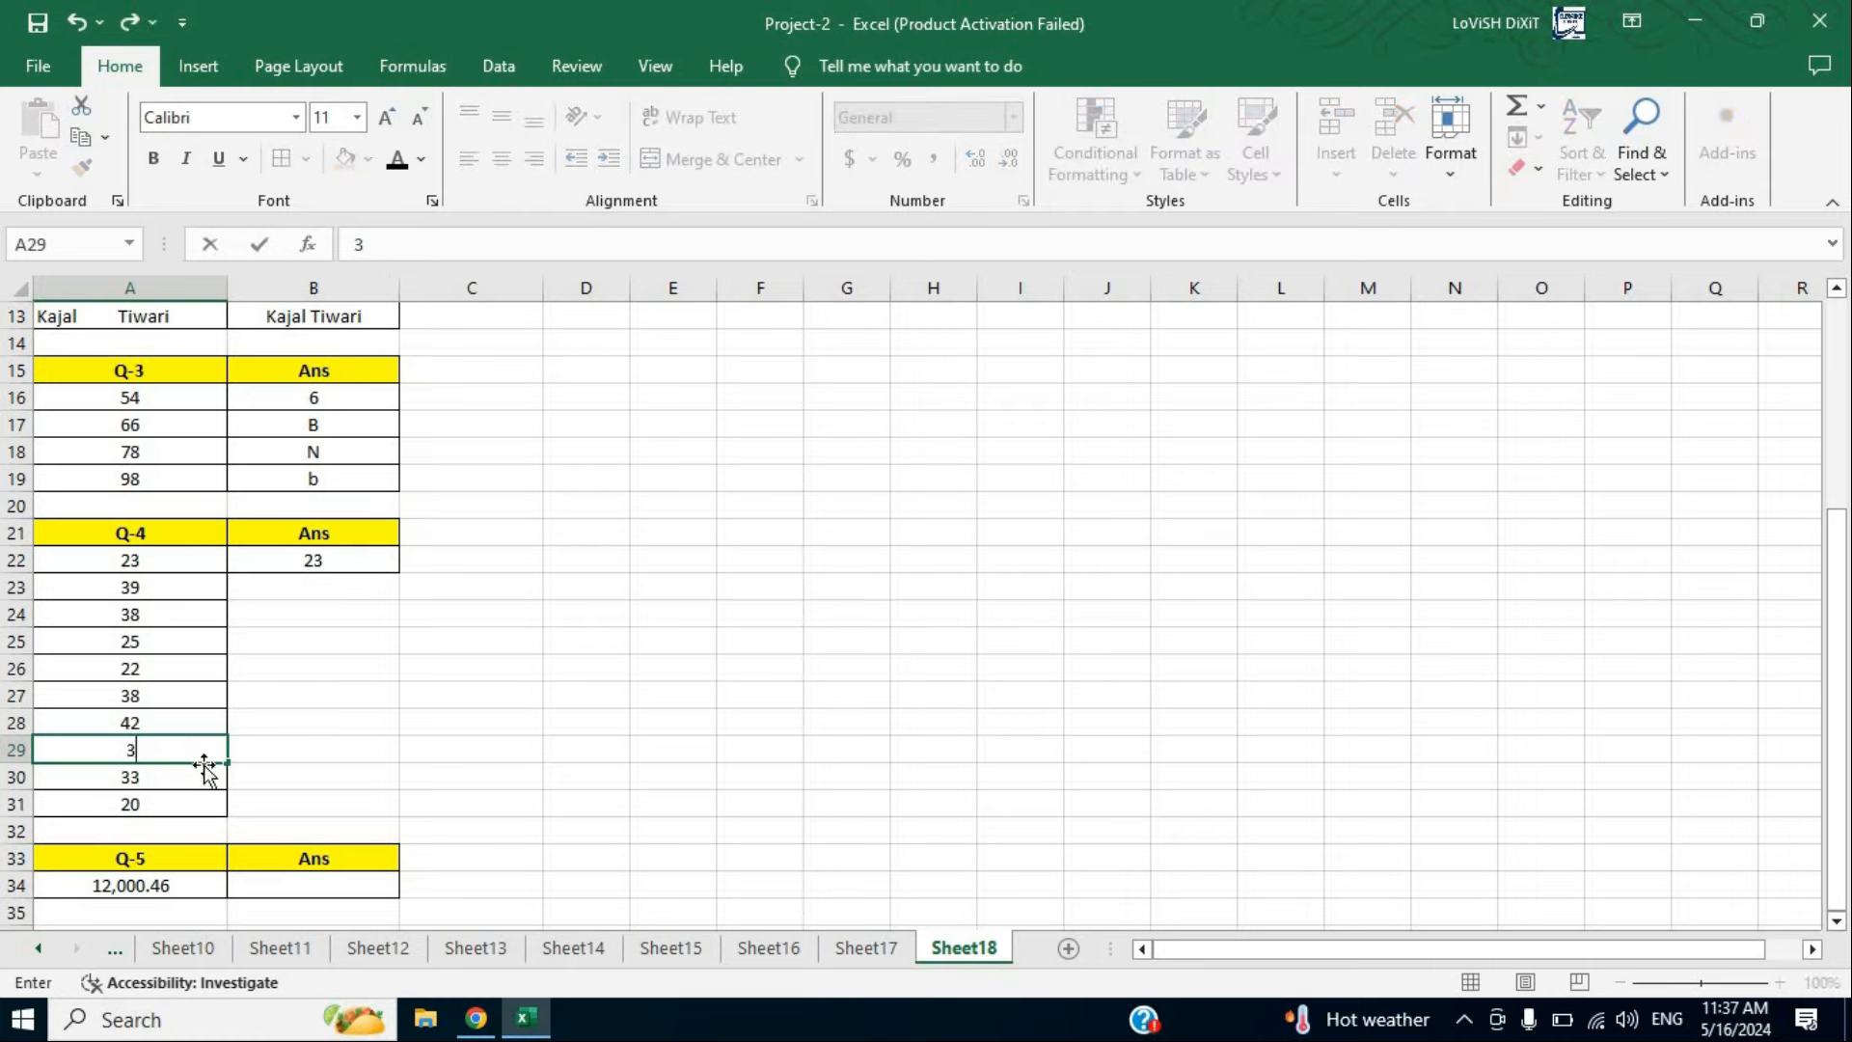
pyautogui.click(260, 688)
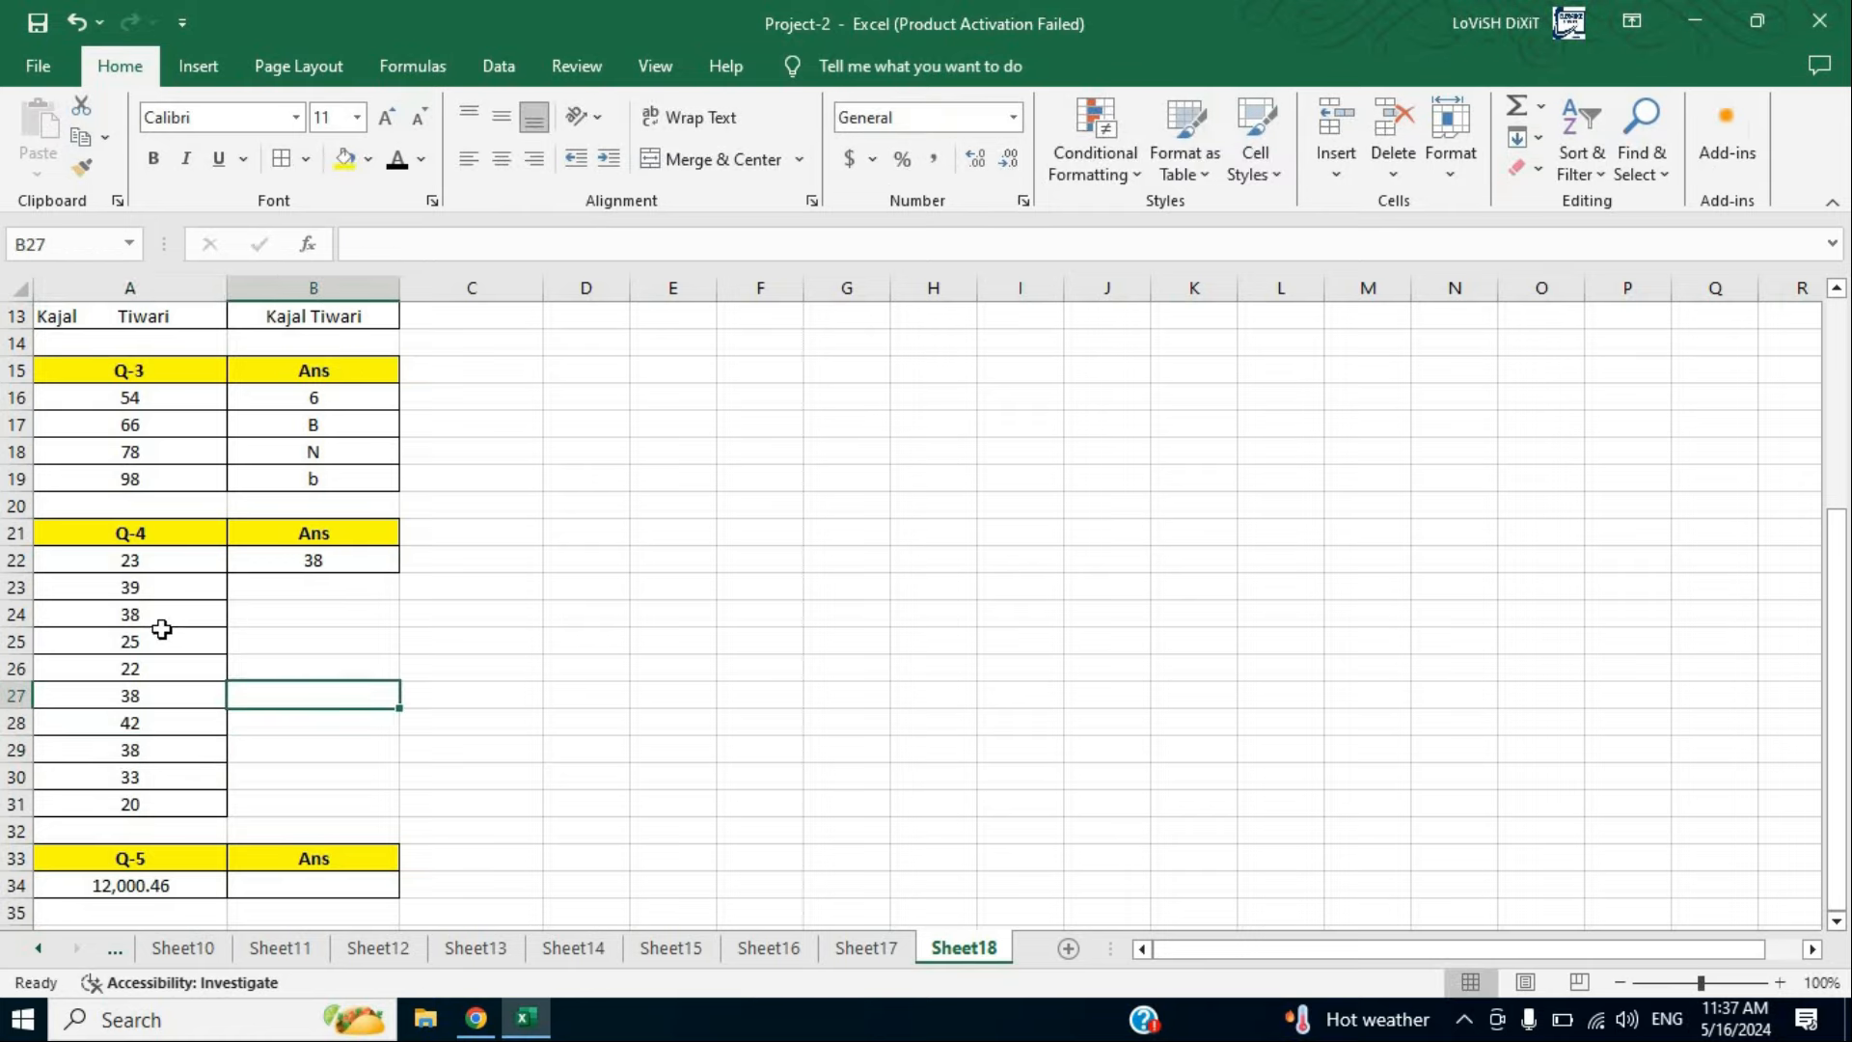
pyautogui.click(343, 562)
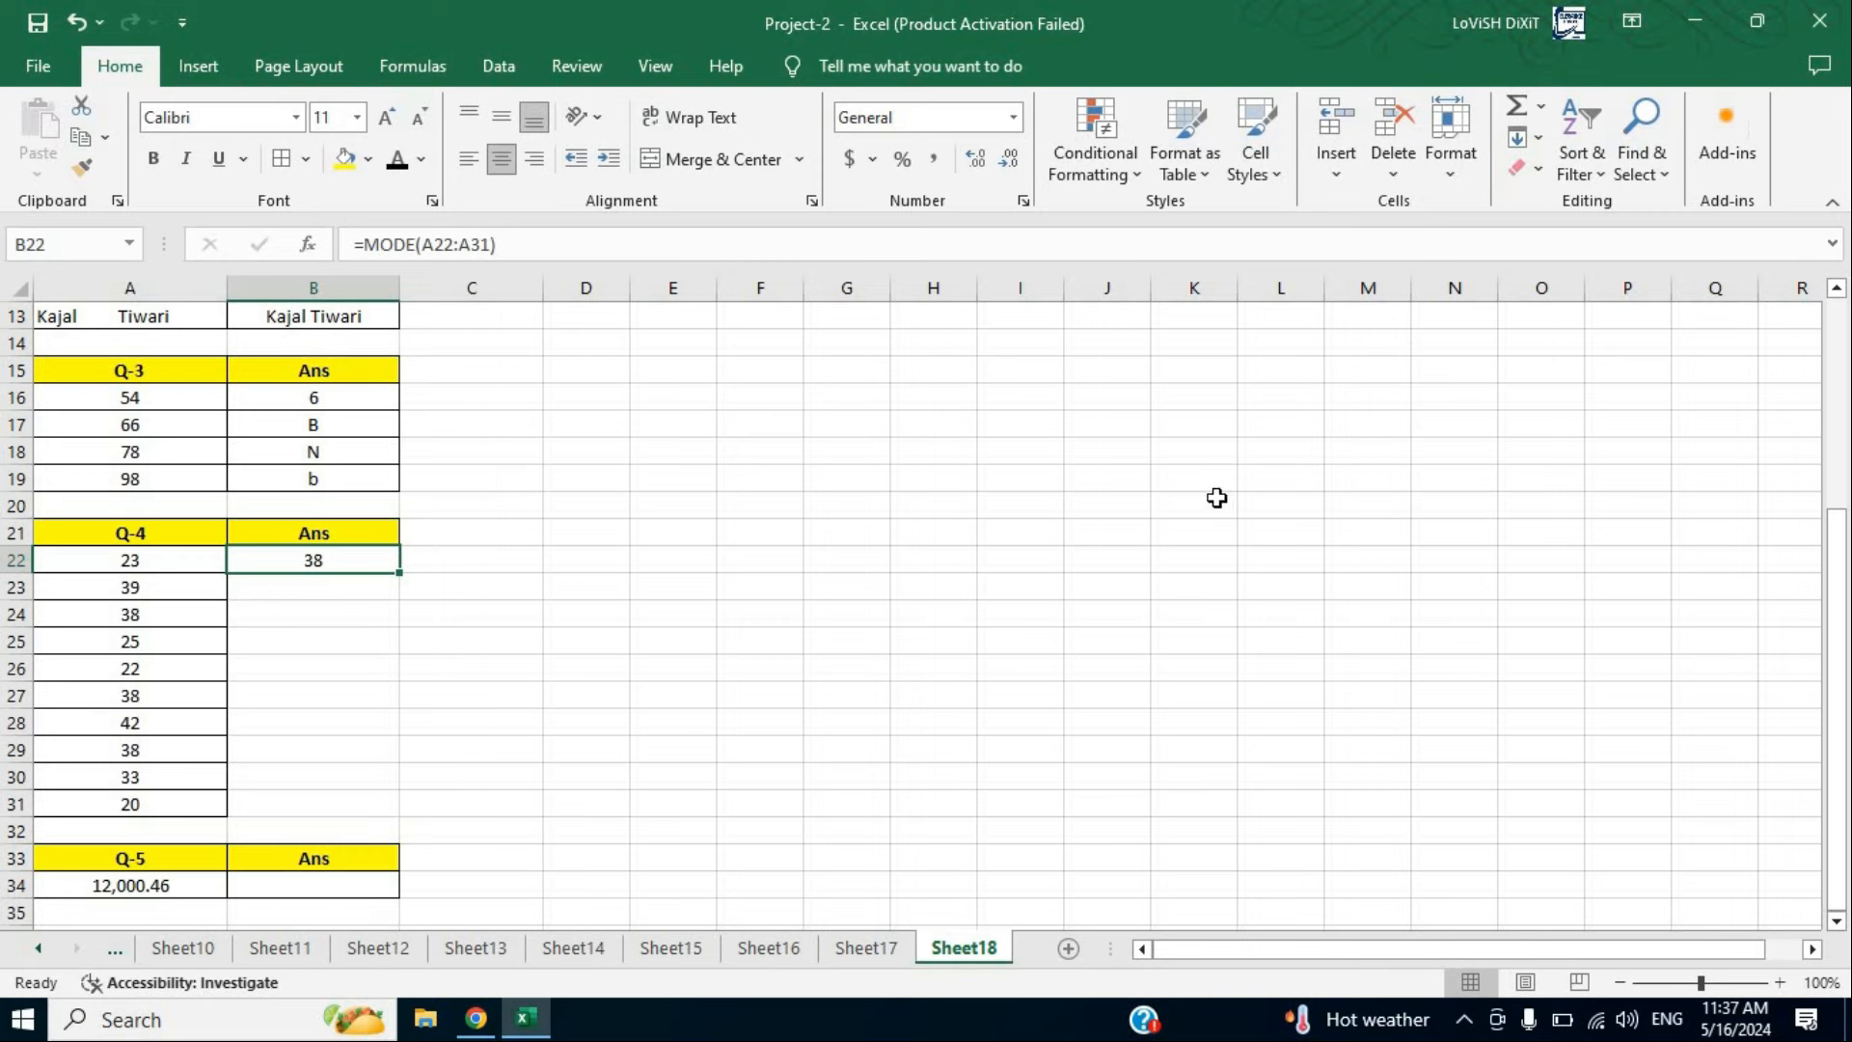
# Remove the comma and decimals from the Q-5 number with =FIXED(A34,0,TRUE) in B34.
pyautogui.scroll(4, 1211, 493)
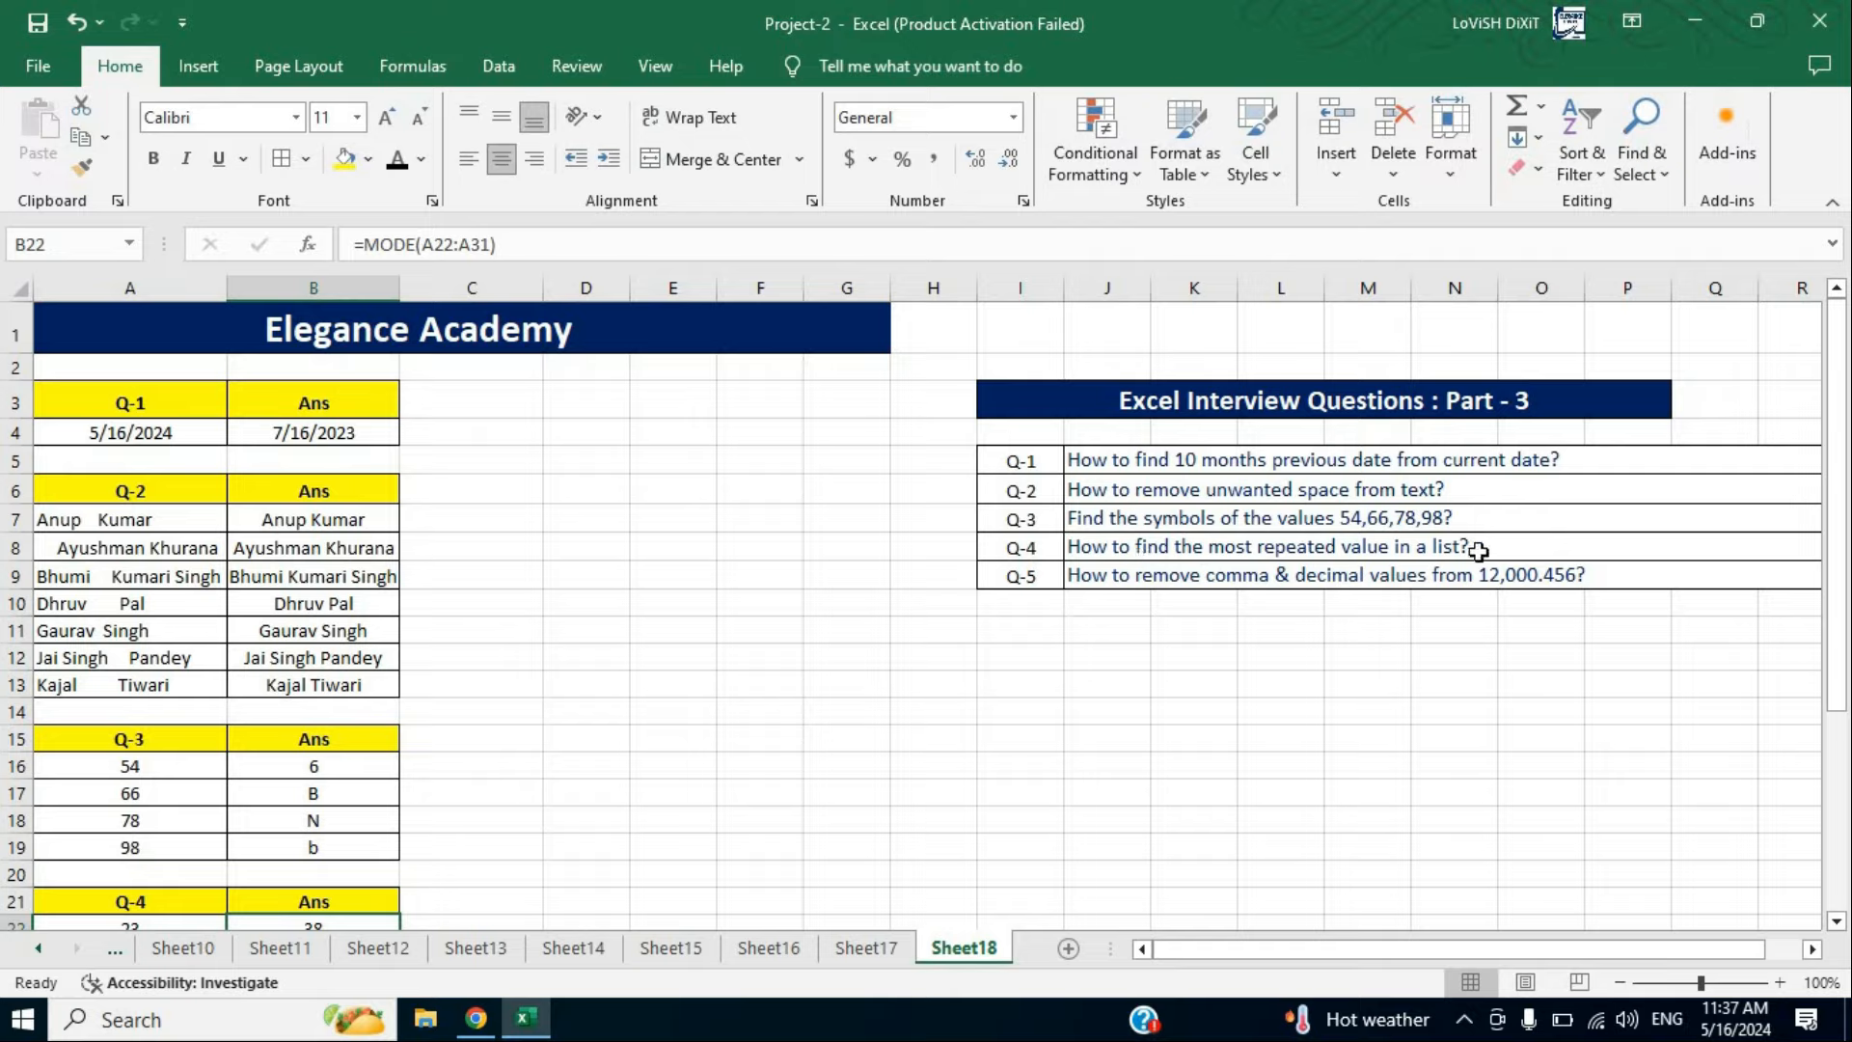
pyautogui.click(1450, 547)
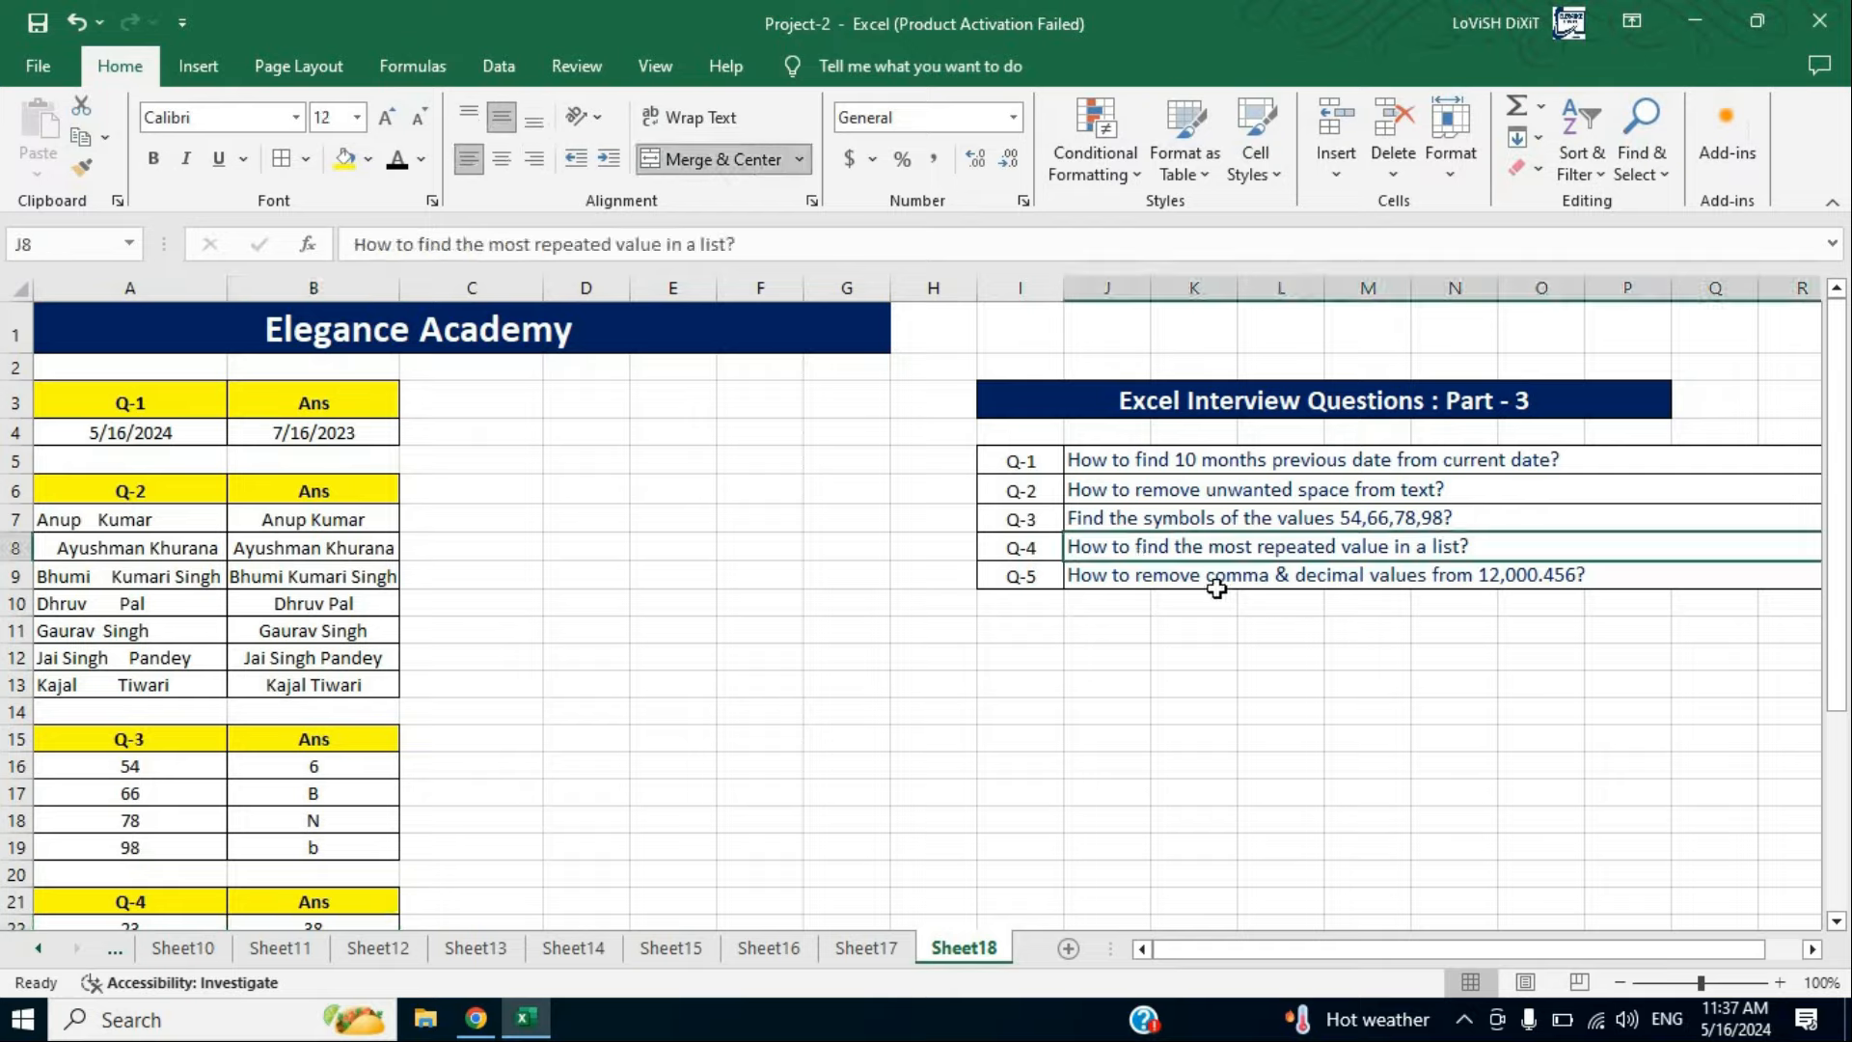
pyautogui.click(1380, 582)
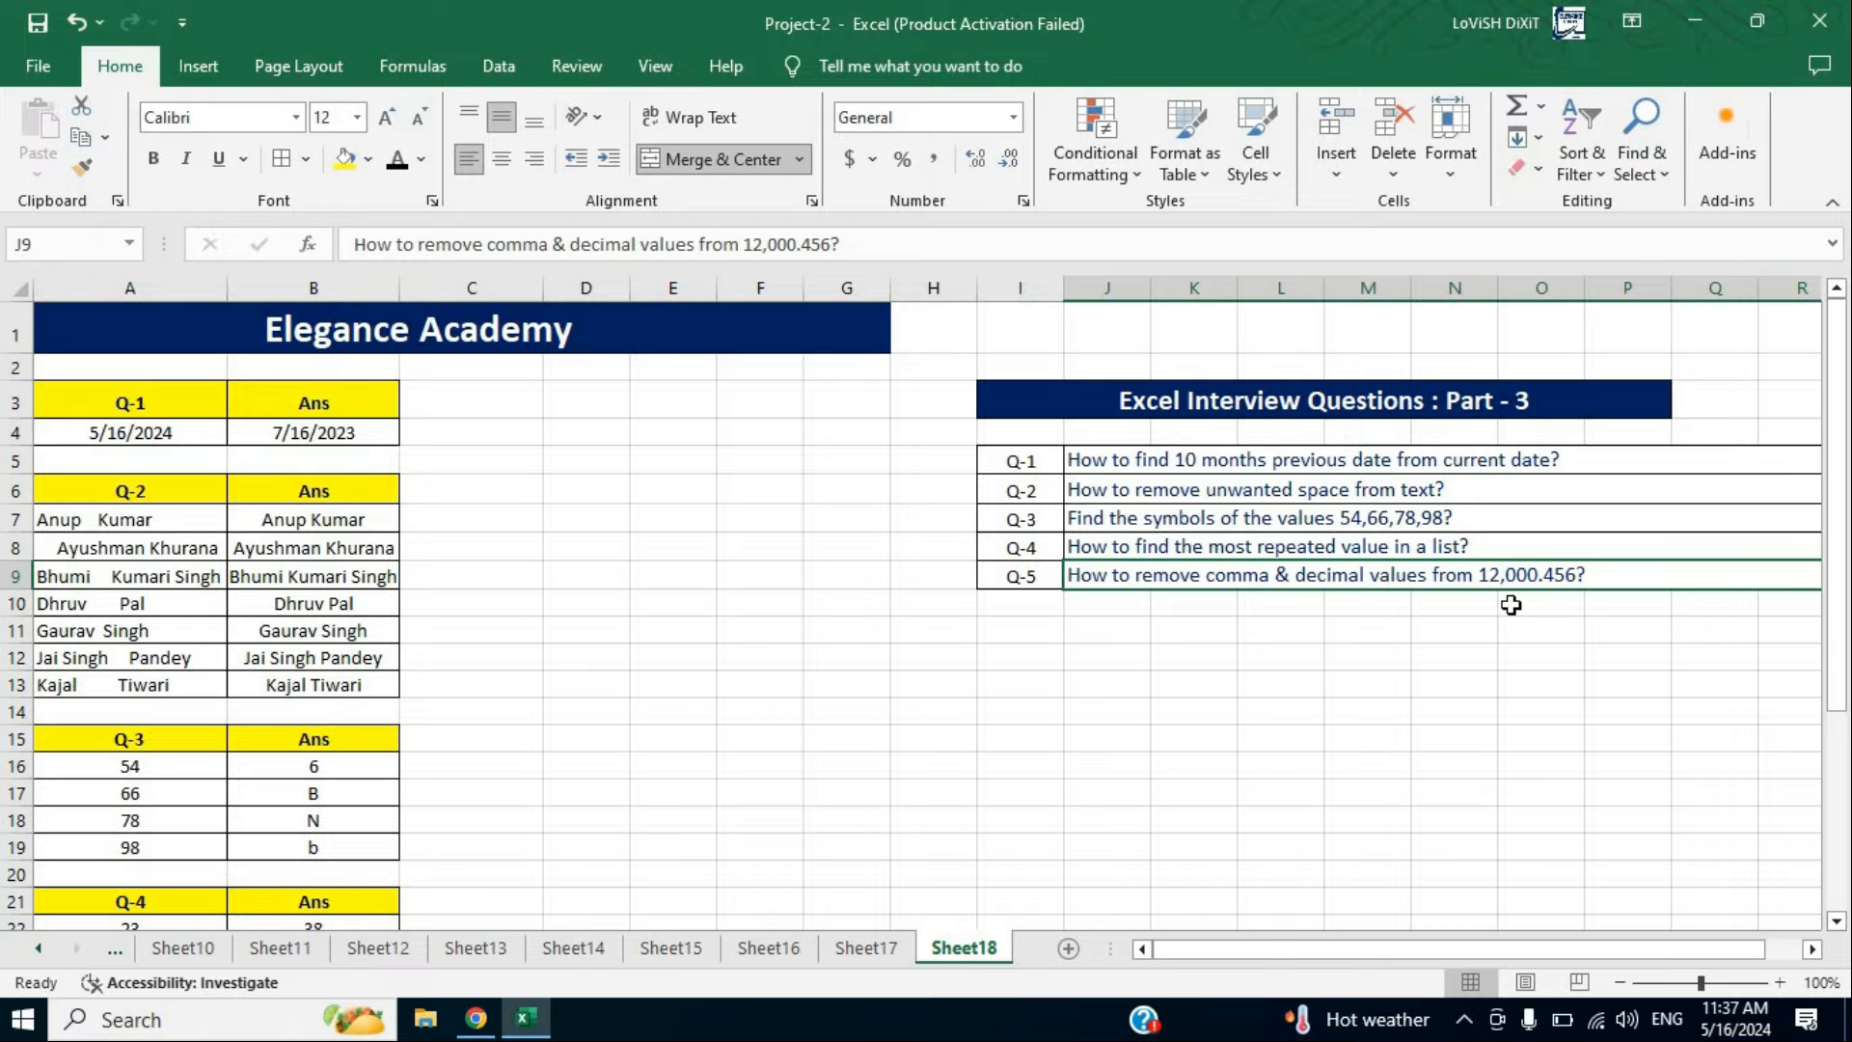
pyautogui.scroll(-3, 579, 690)
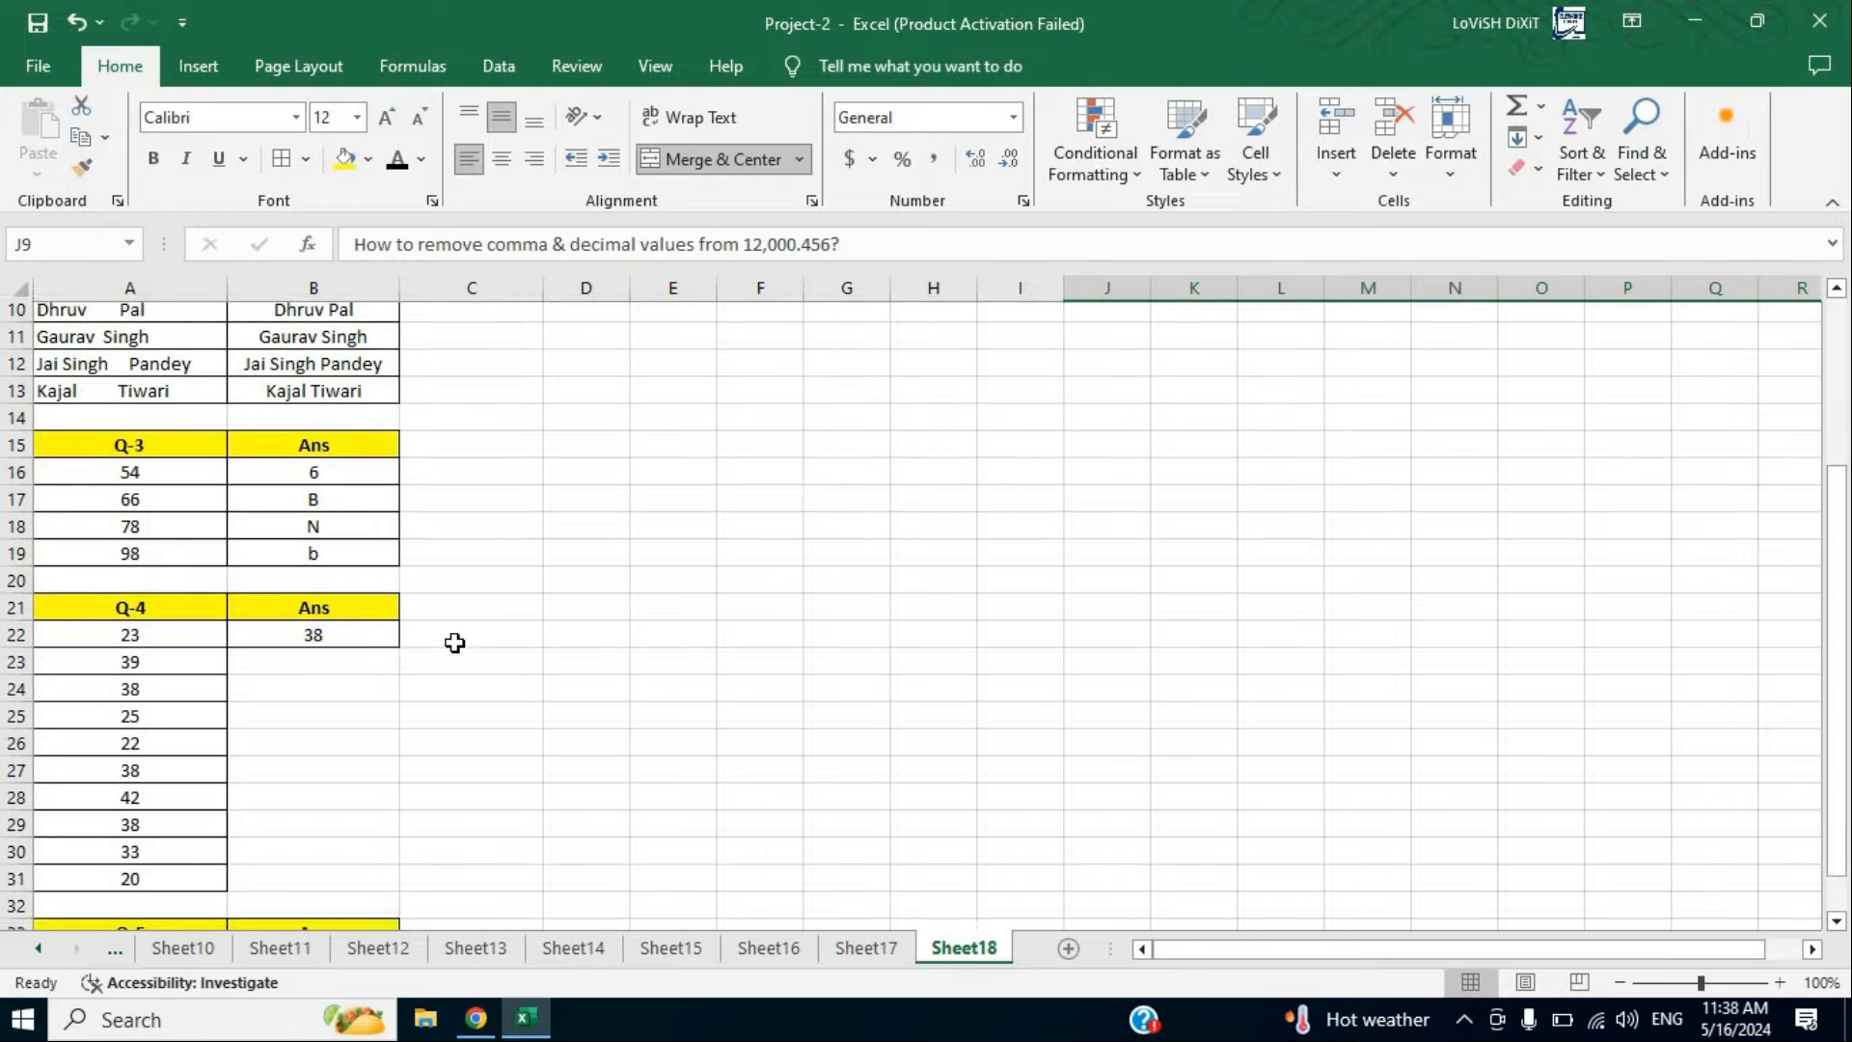
pyautogui.scroll(-3, 455, 643)
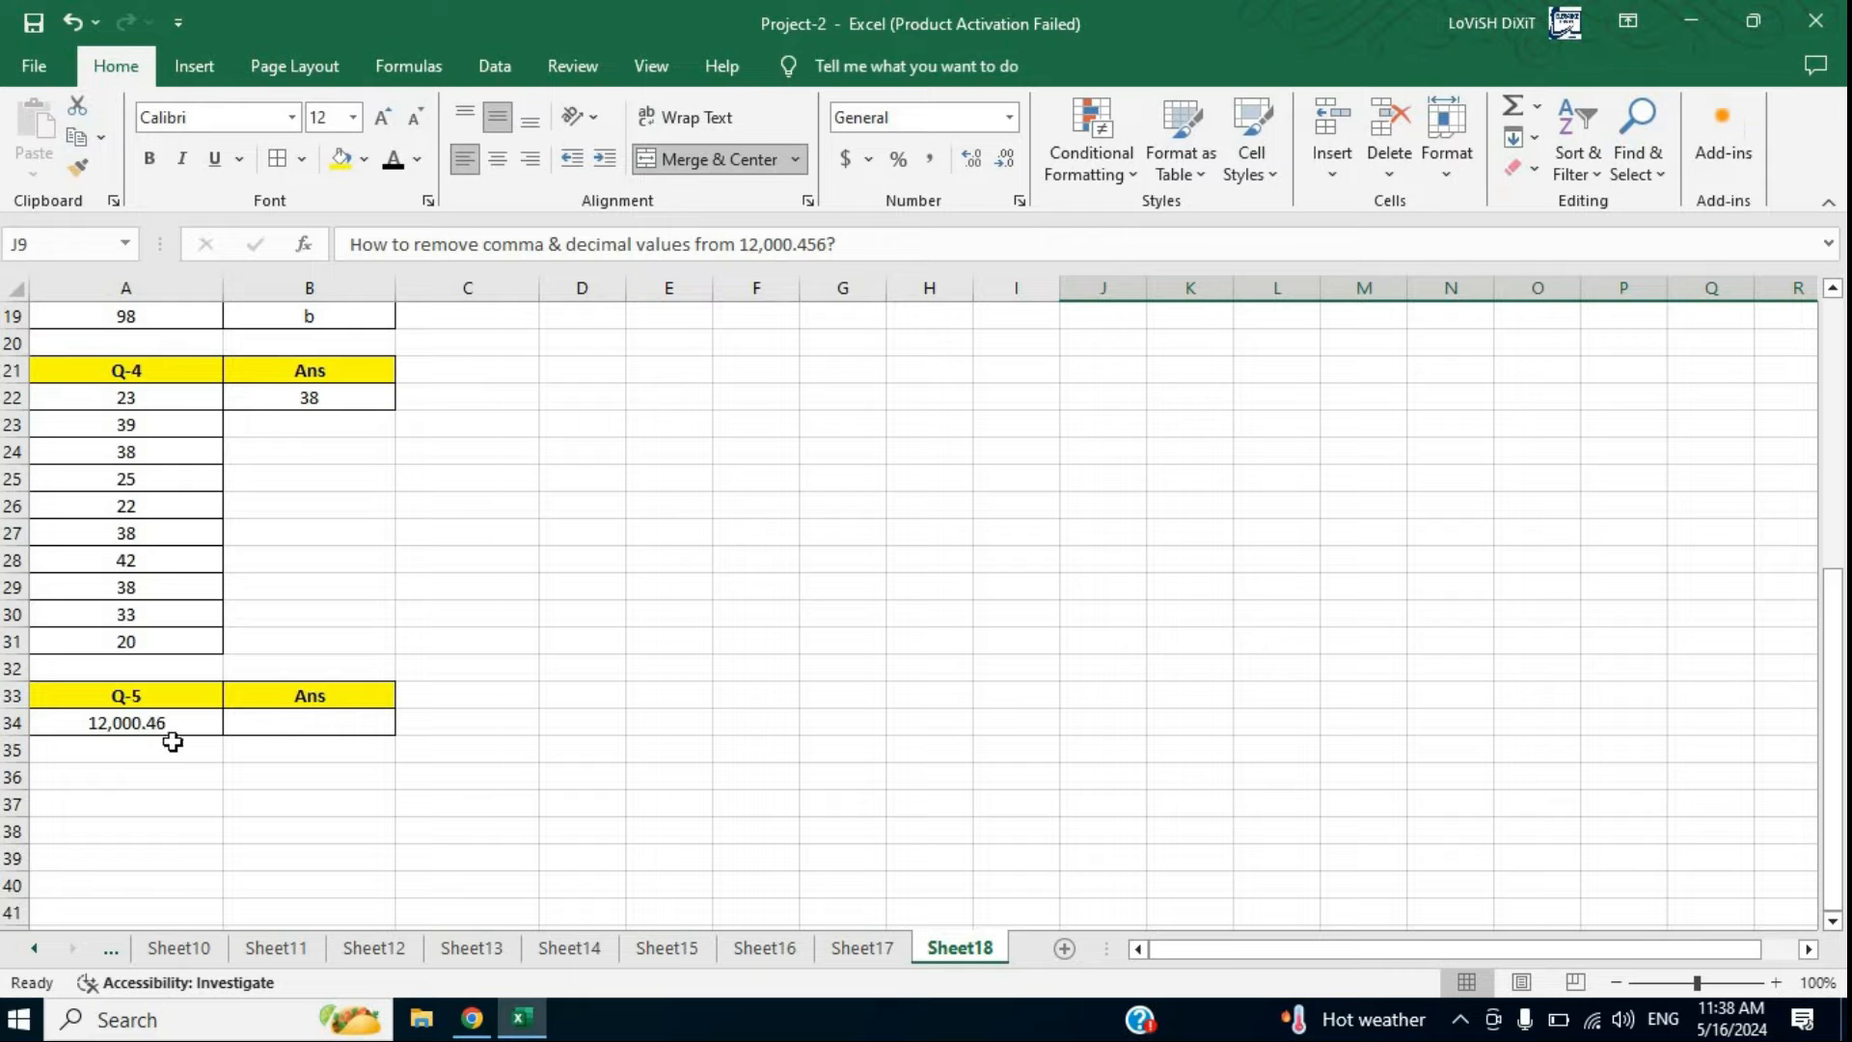
pyautogui.click(283, 725)
pyautogui.write('=')
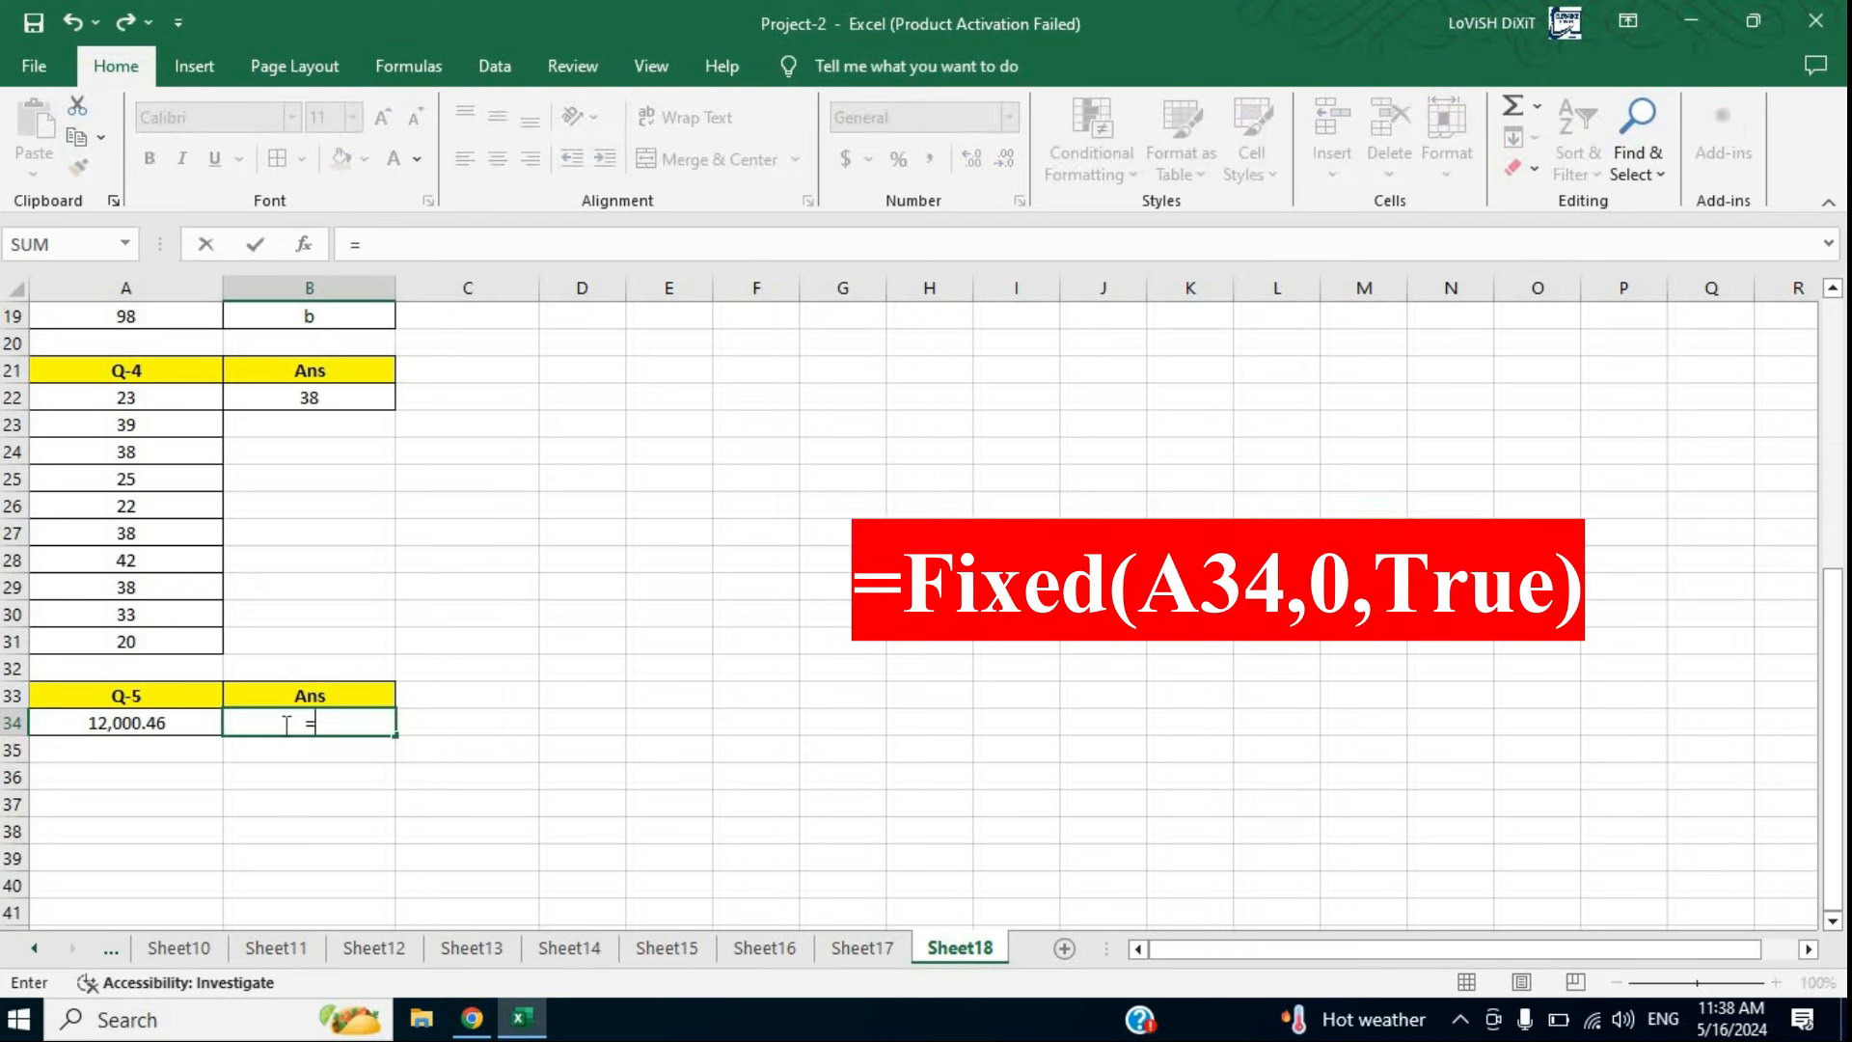
pyautogui.write('fixe')
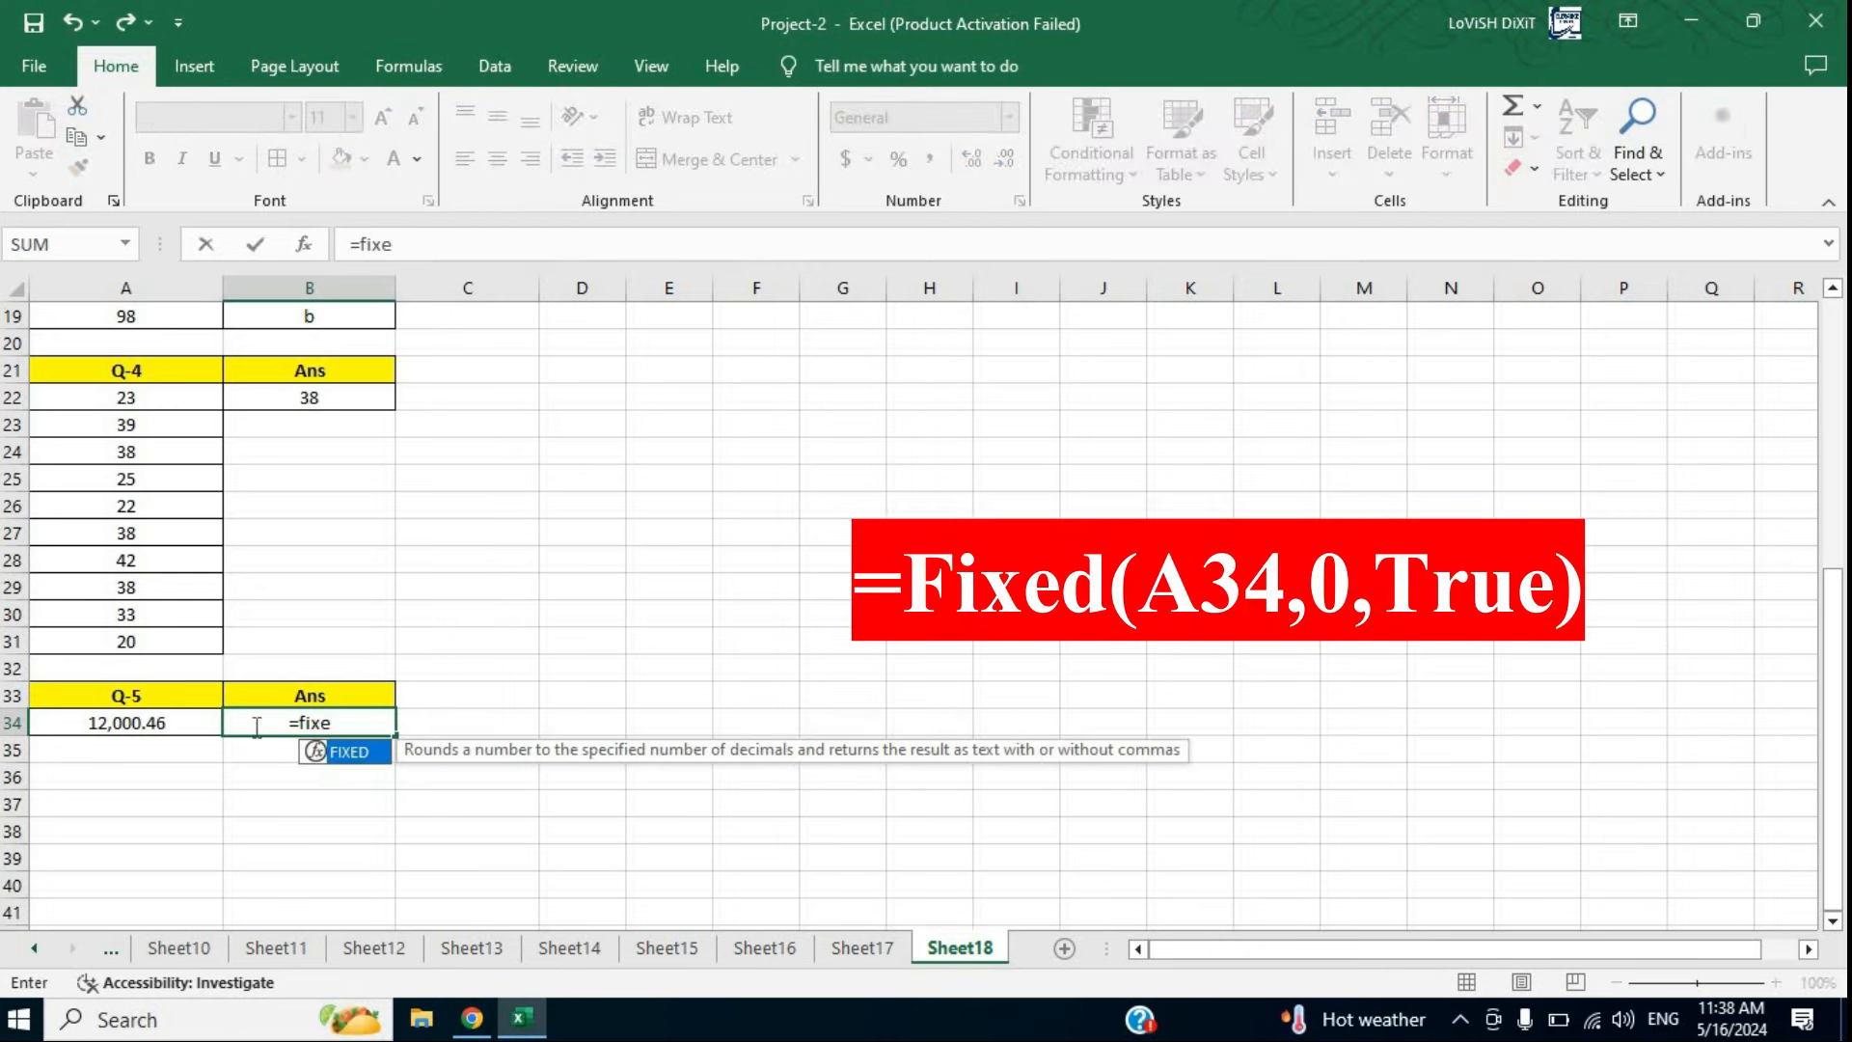
pyautogui.press('Tab')
pyautogui.click(160, 722)
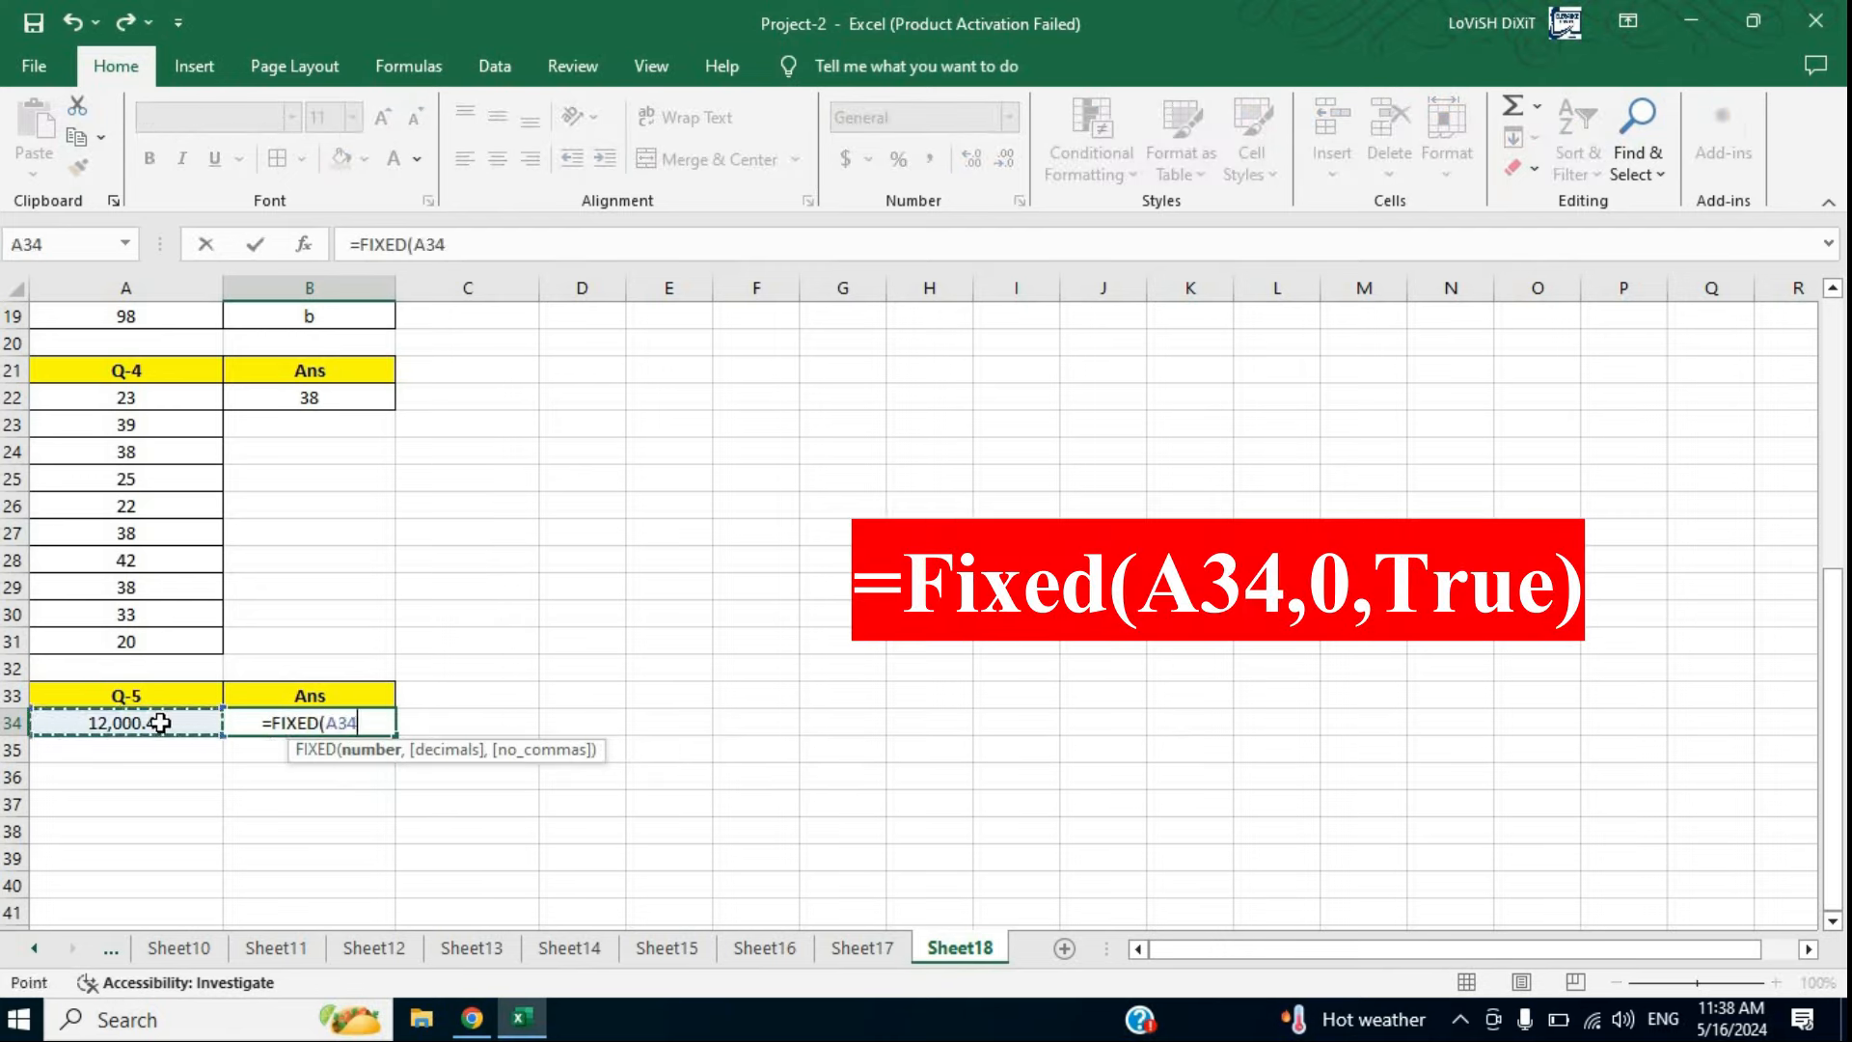
pyautogui.write(',')
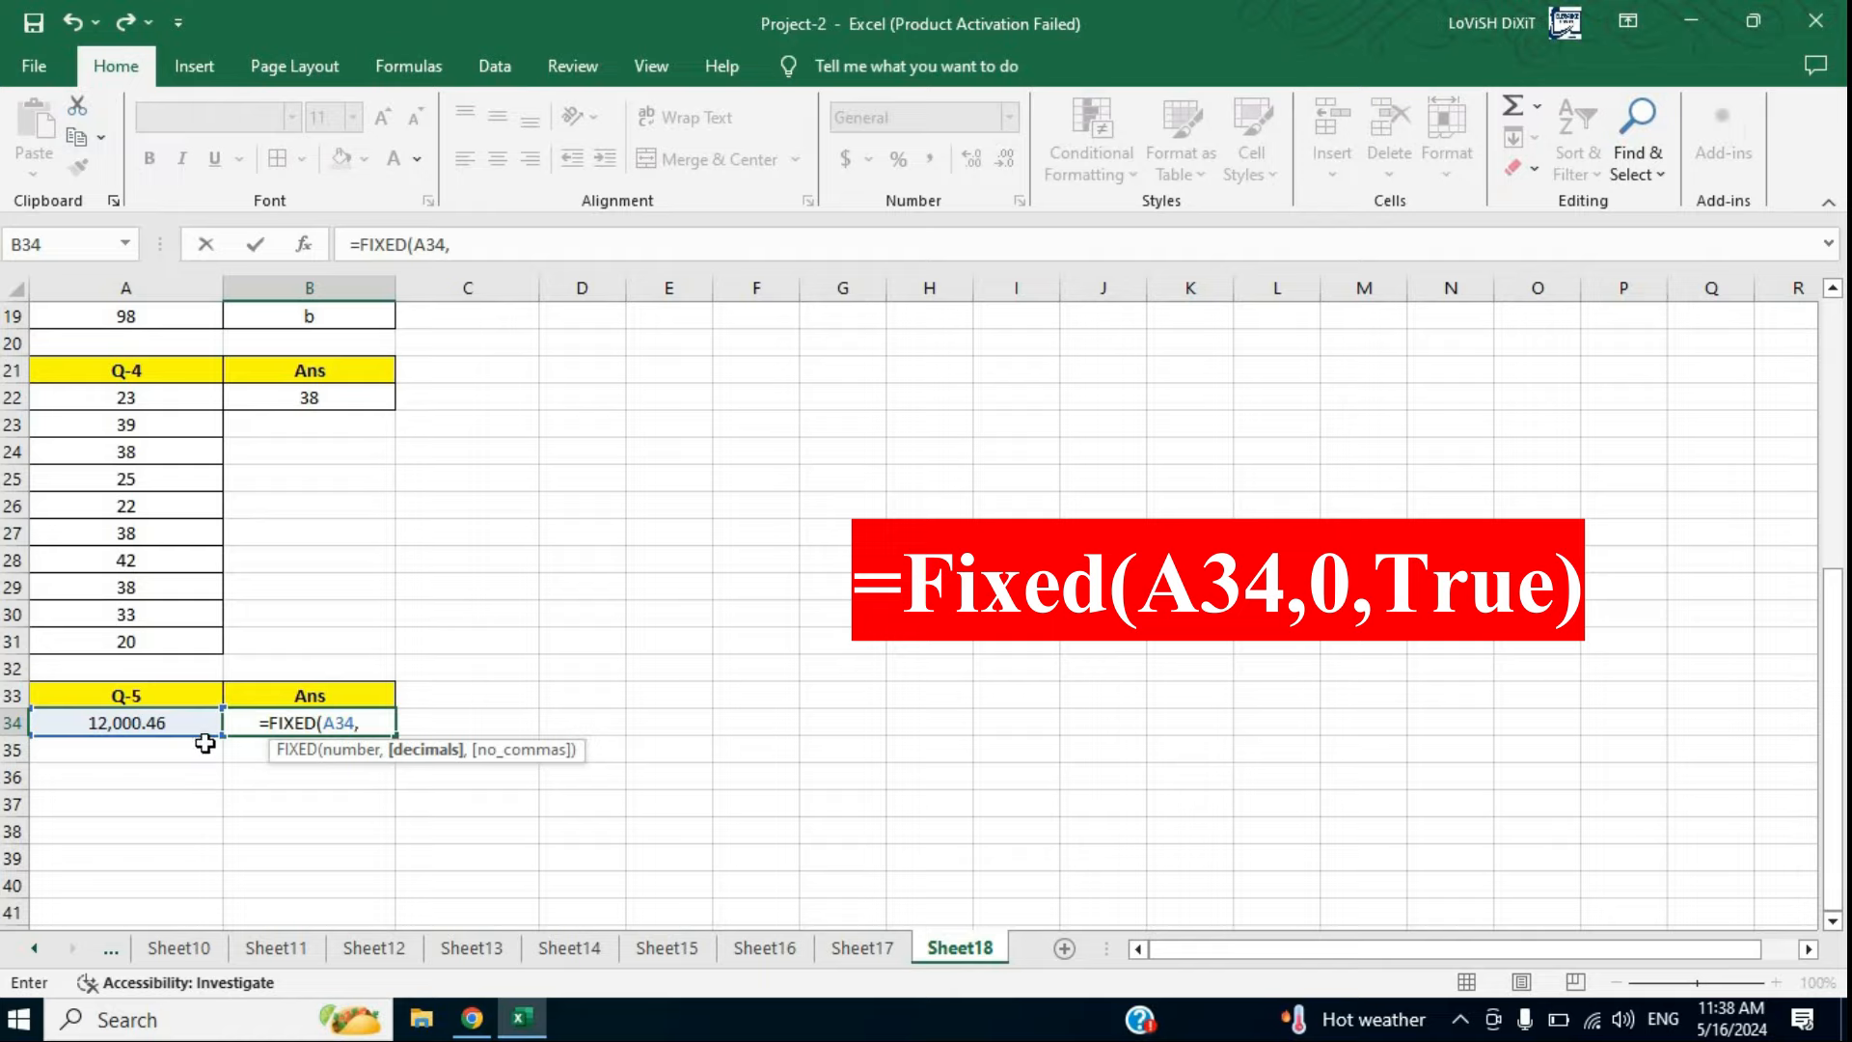
pyautogui.write('0')
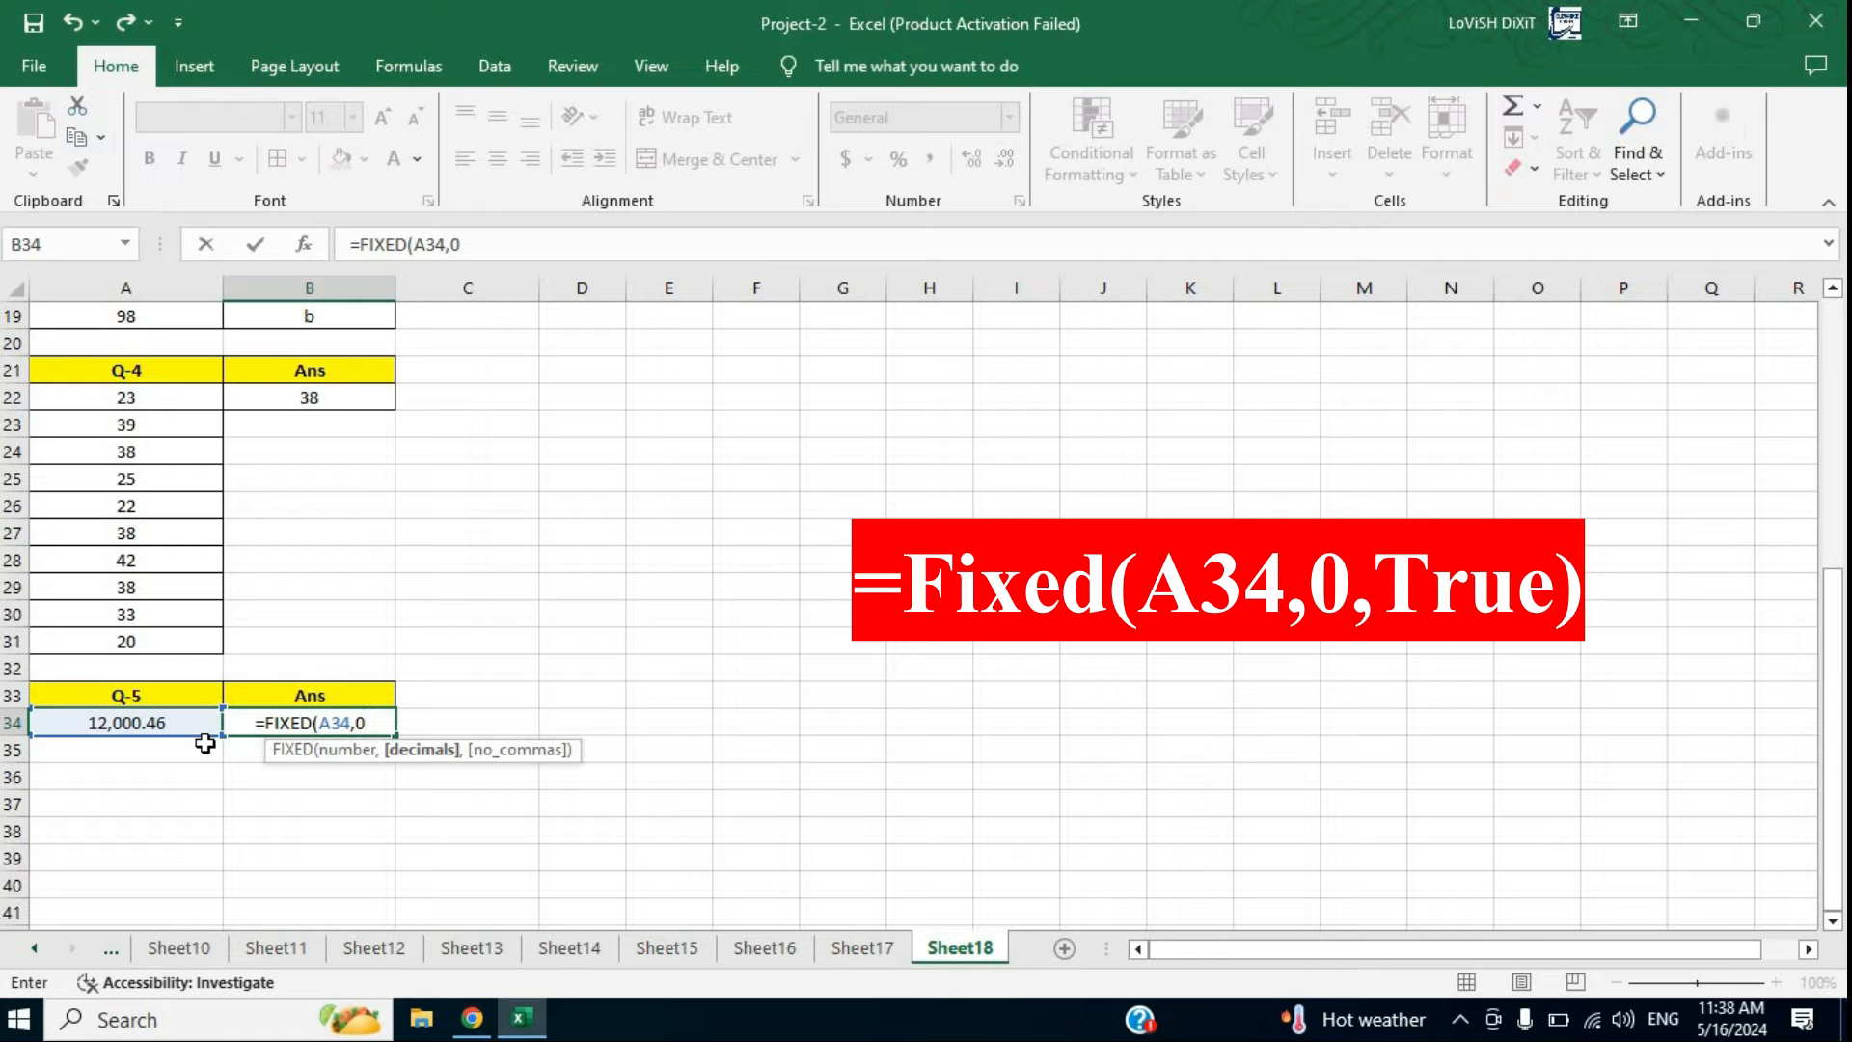
pyautogui.write(',')
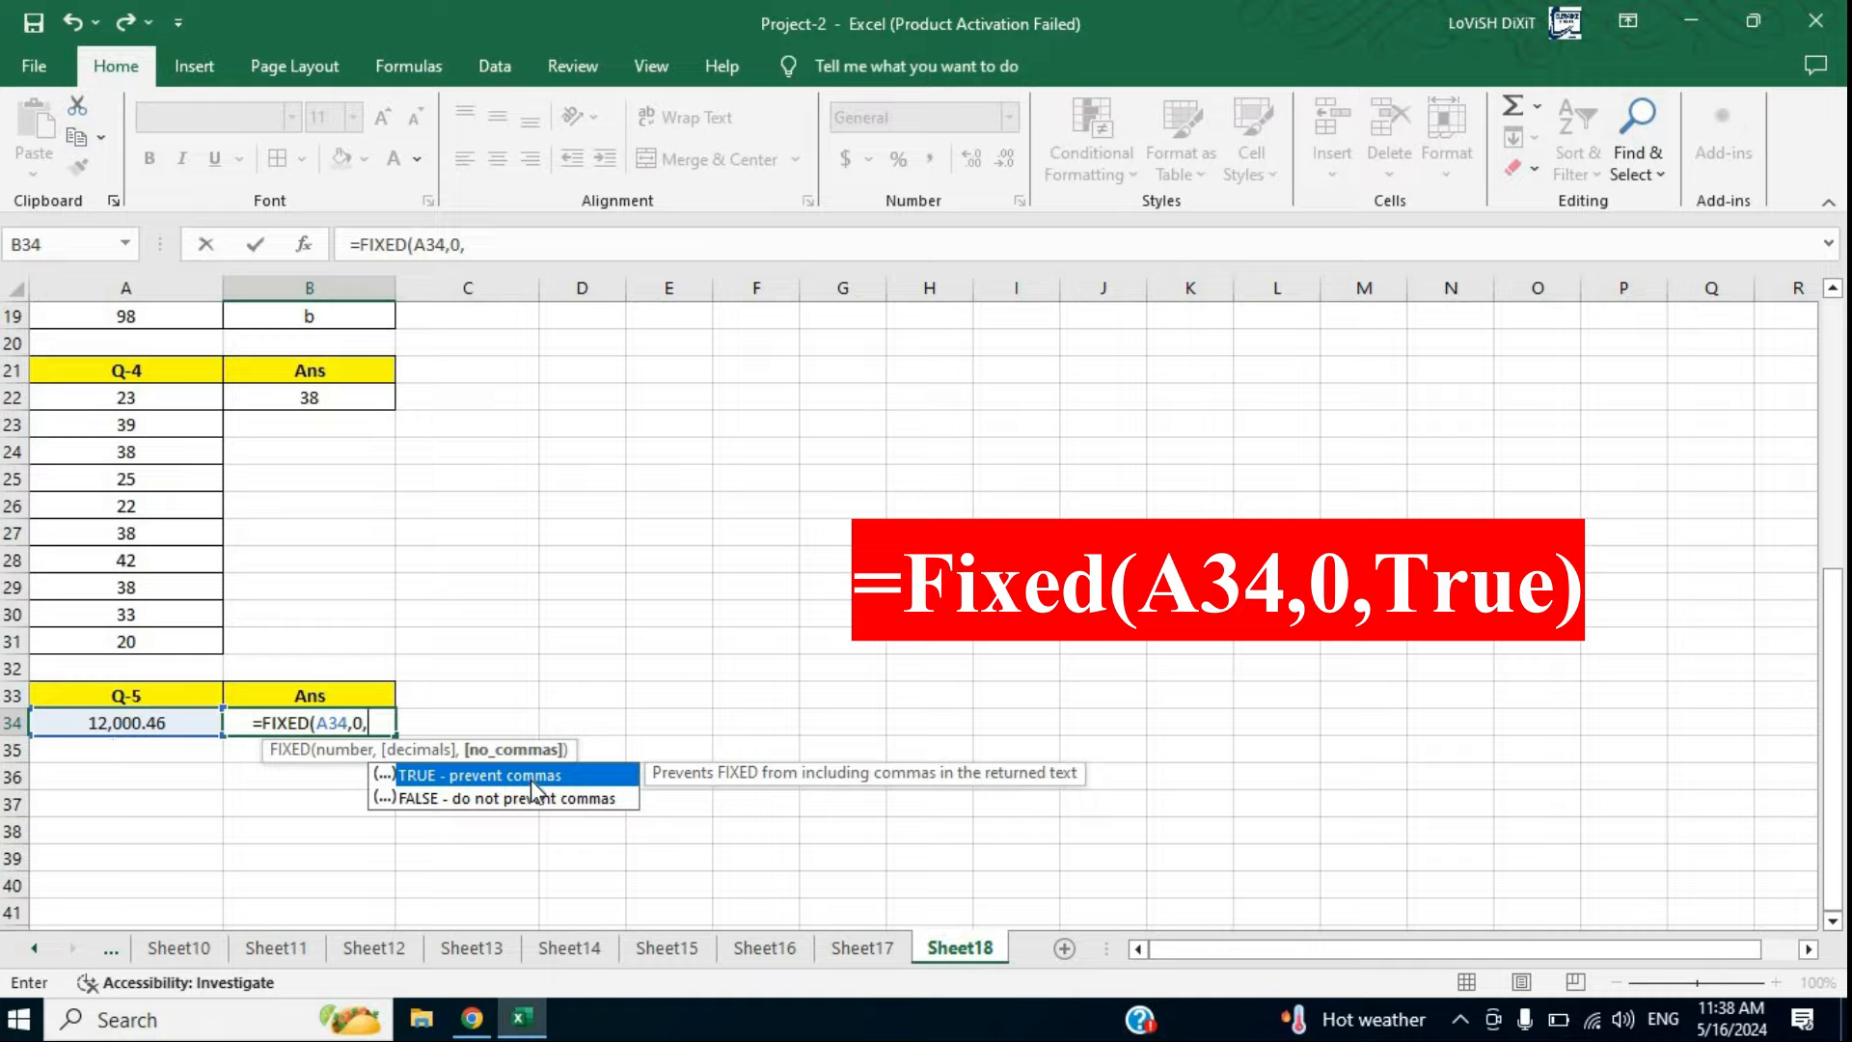
pyautogui.doubleClick(443, 774)
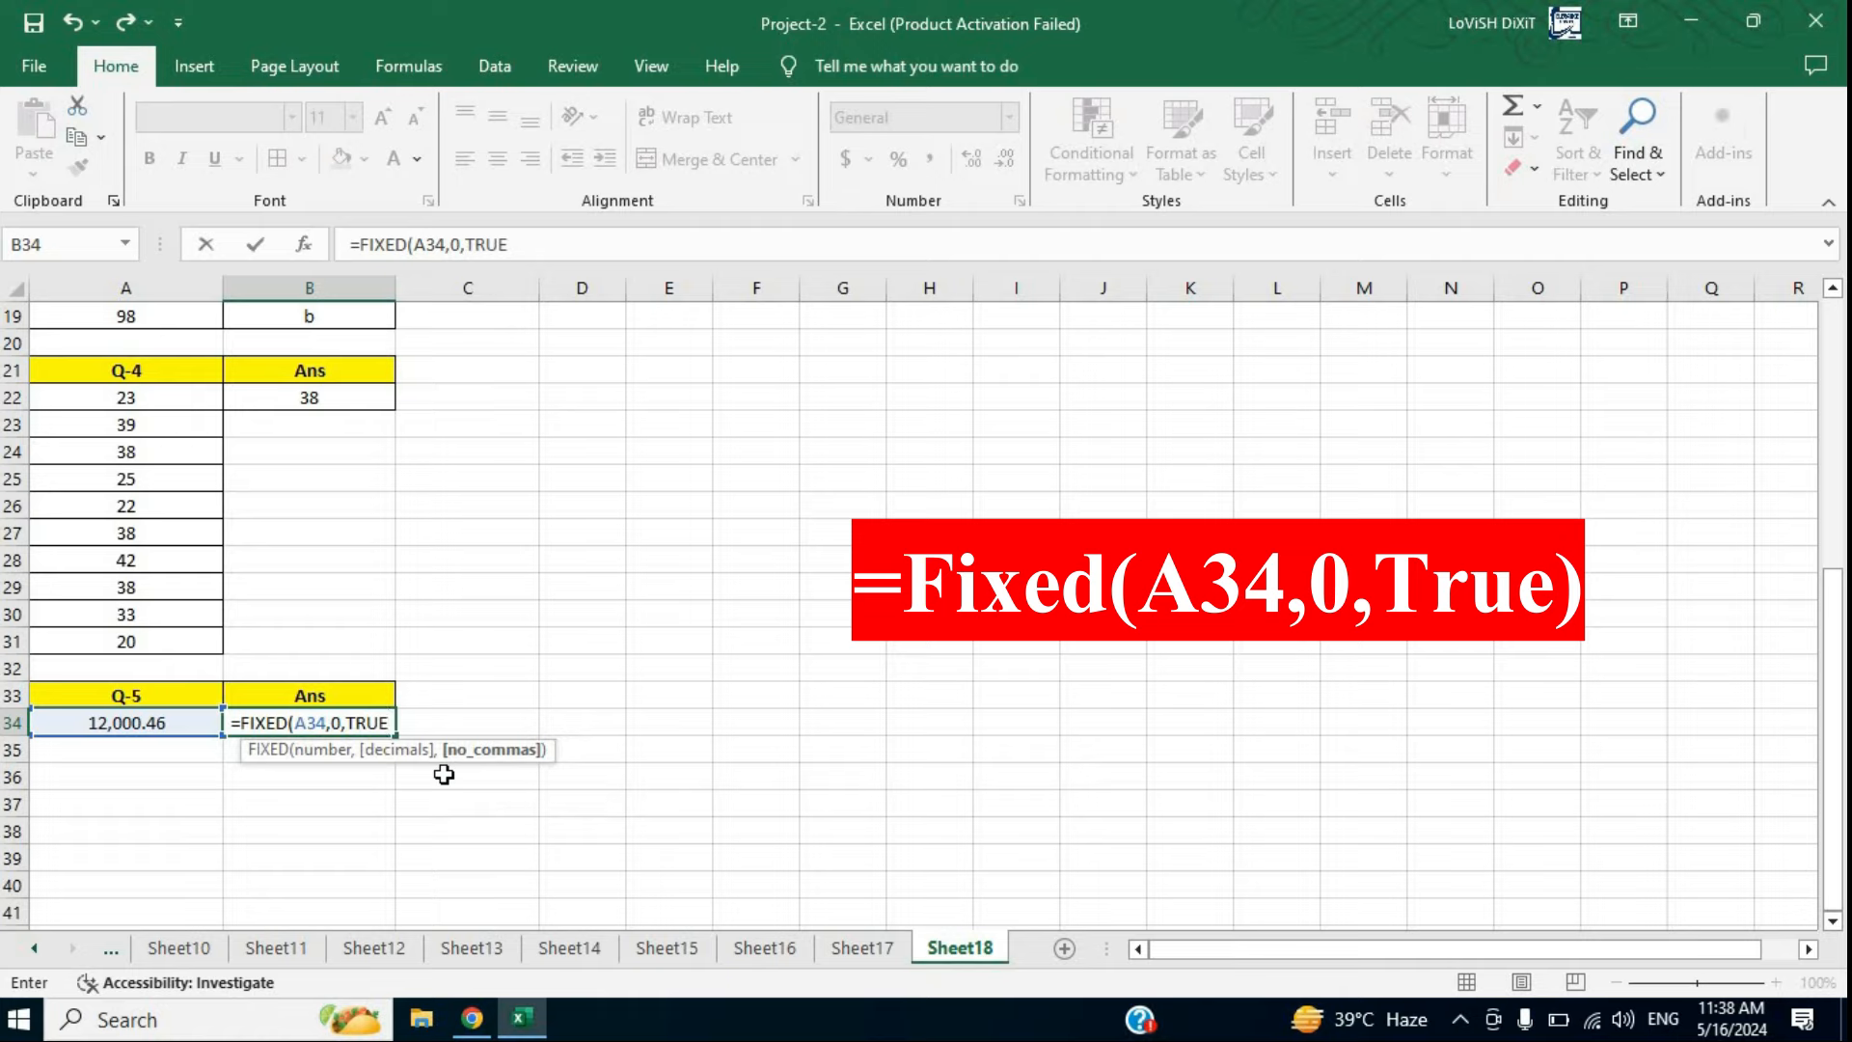
pyautogui.write(')')
pyautogui.press('Return')
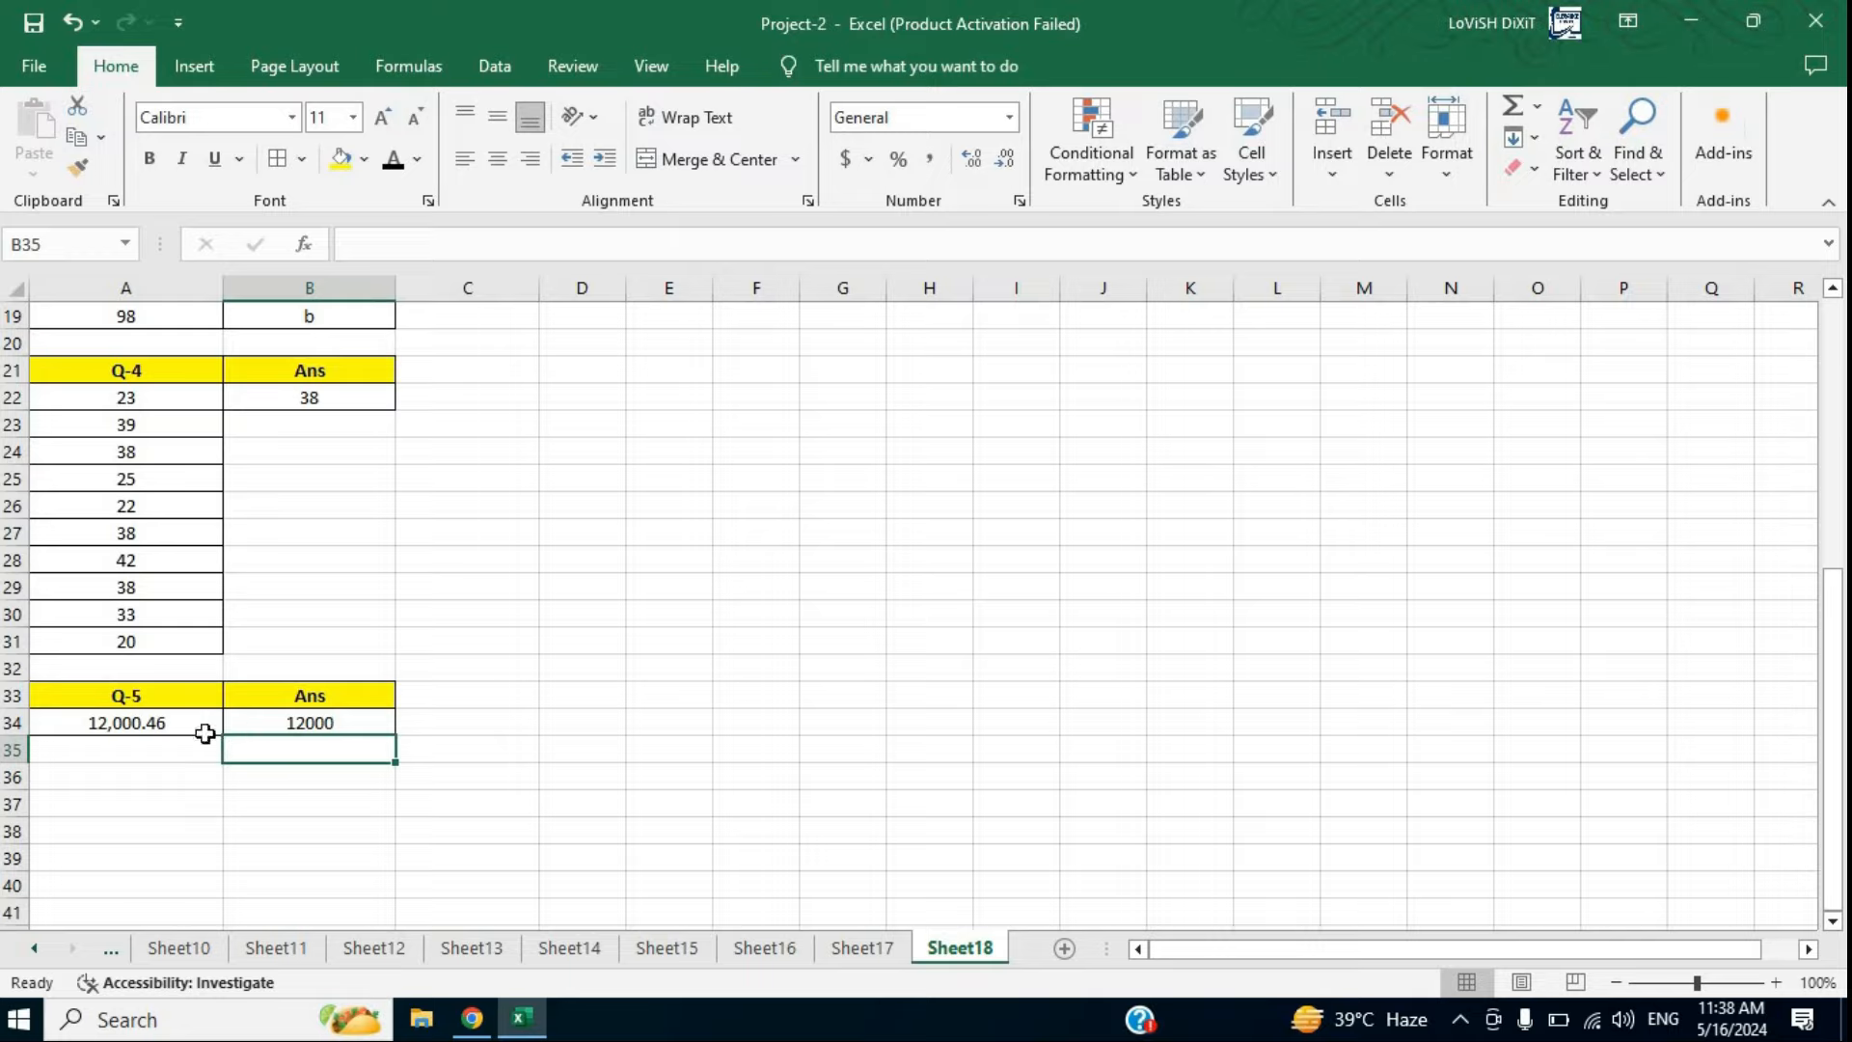
pyautogui.click(361, 718)
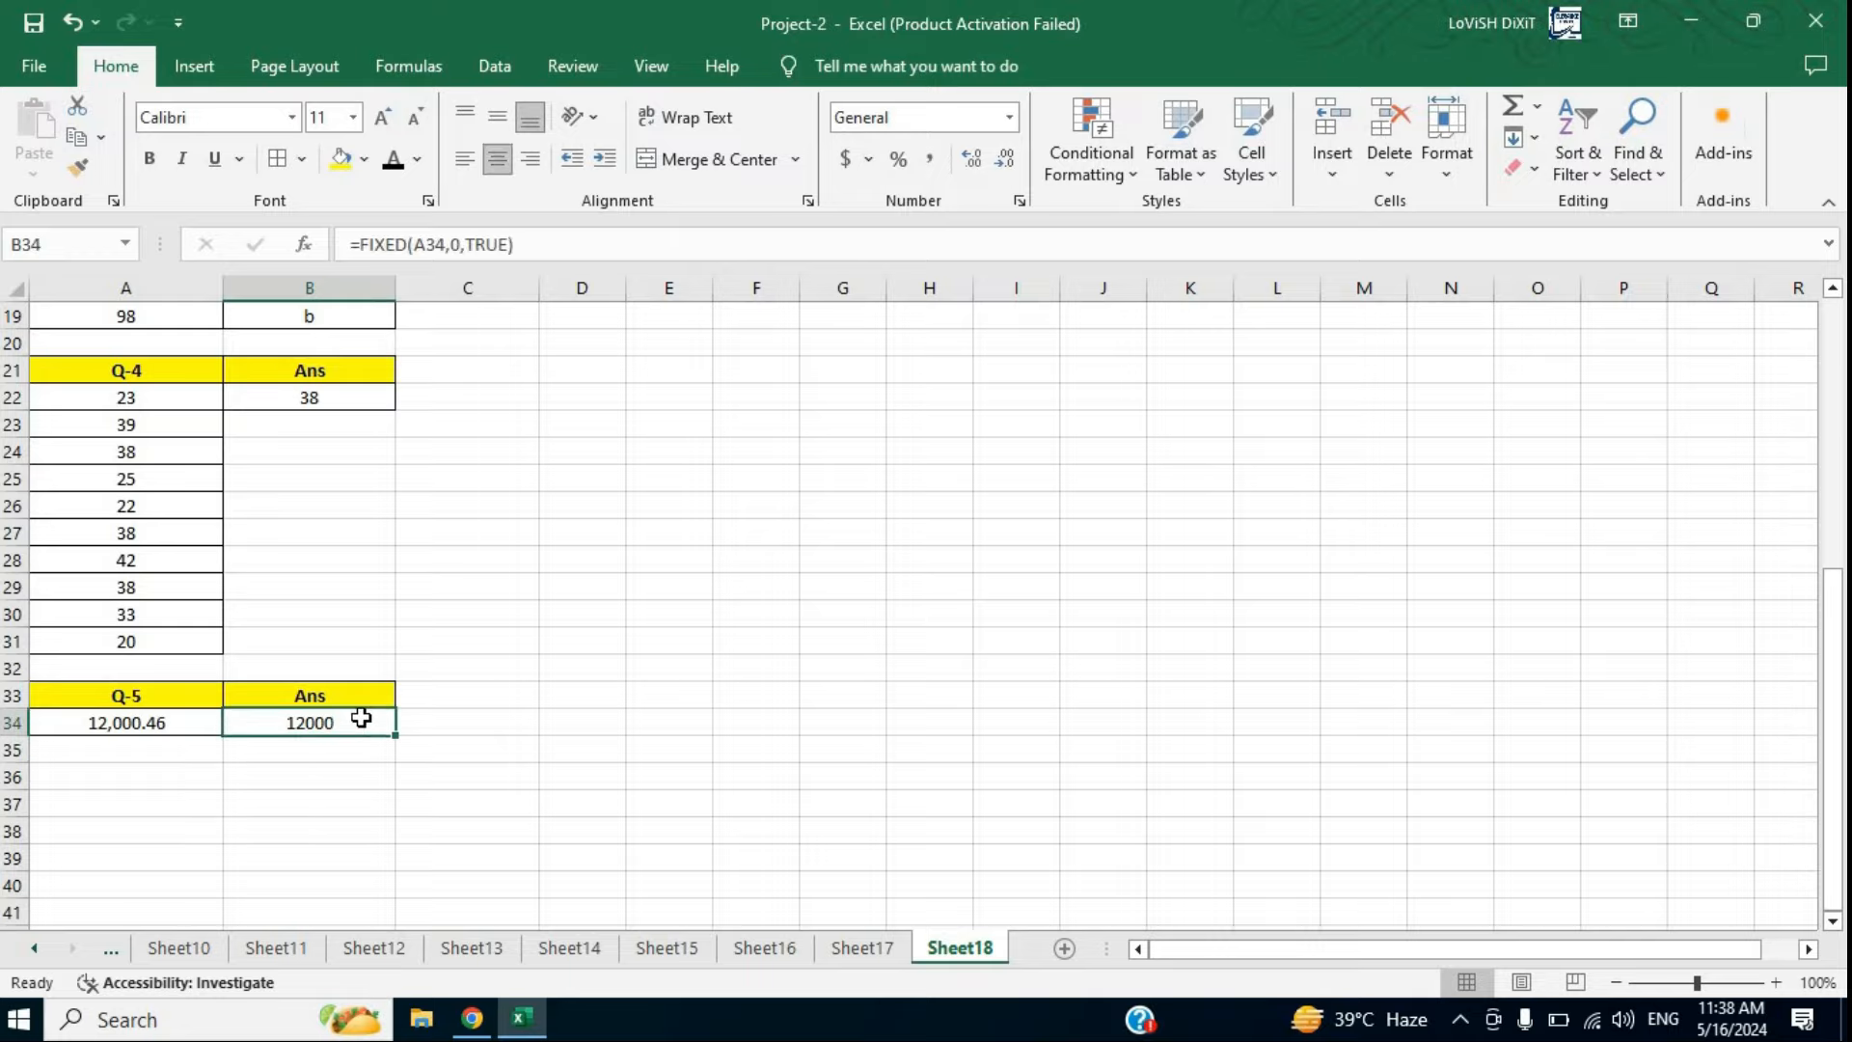